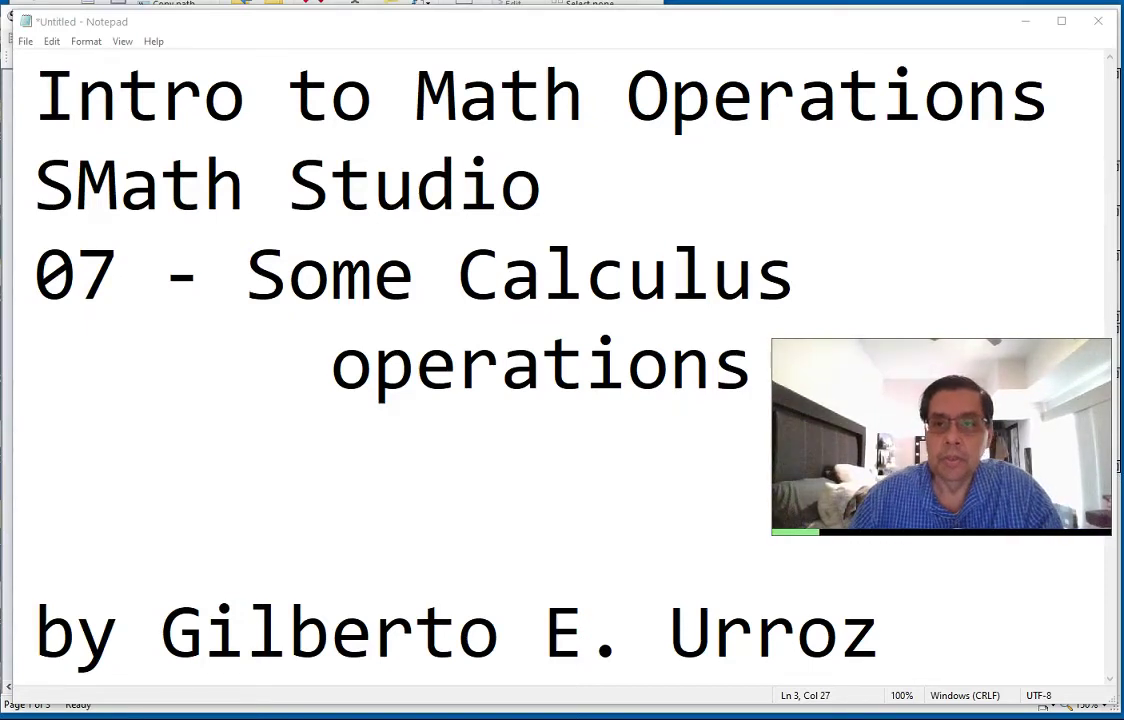
- Switch to the SMath Studio worksheet and change the date in its title block to March 23, 2021
click(1025, 21)
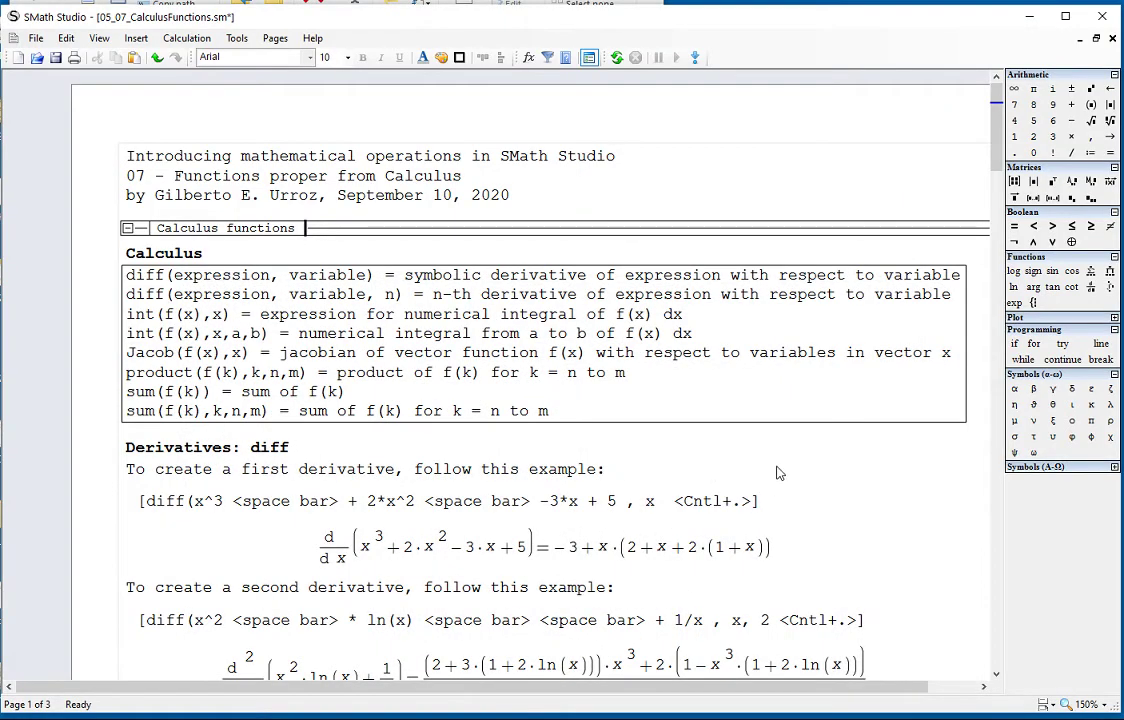
scroll(784, 473, down, 1)
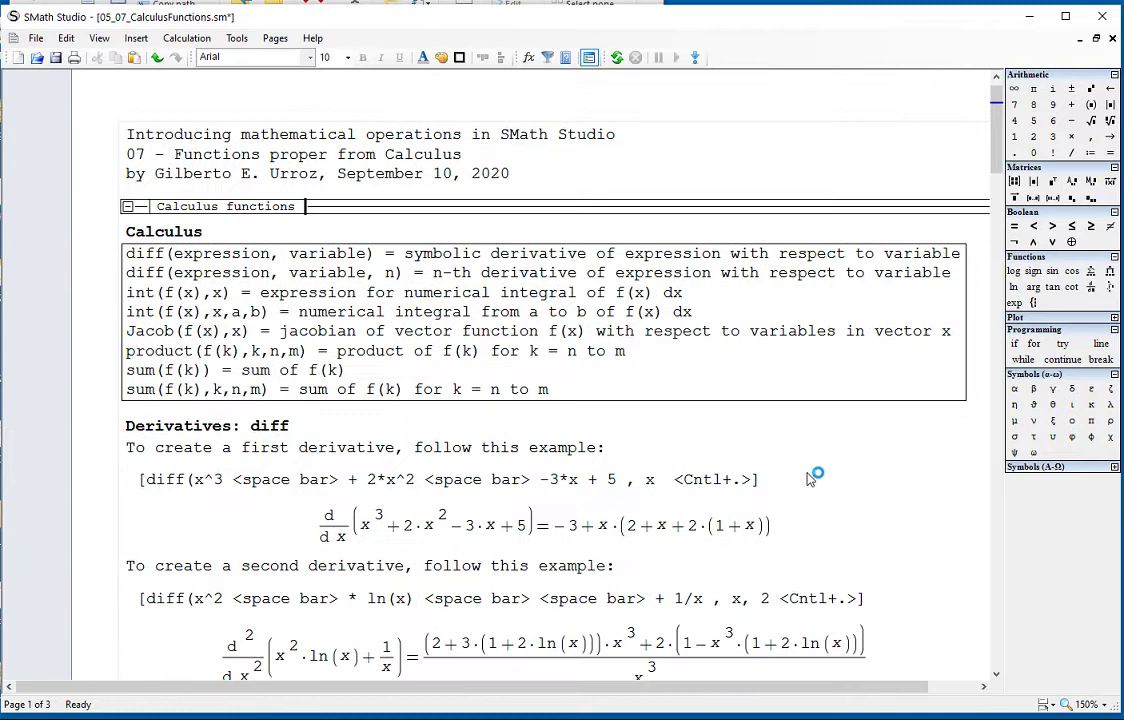
scroll(813, 474, down, 3)
scroll(813, 474, up, 3)
drag(338, 175, 510, 175)
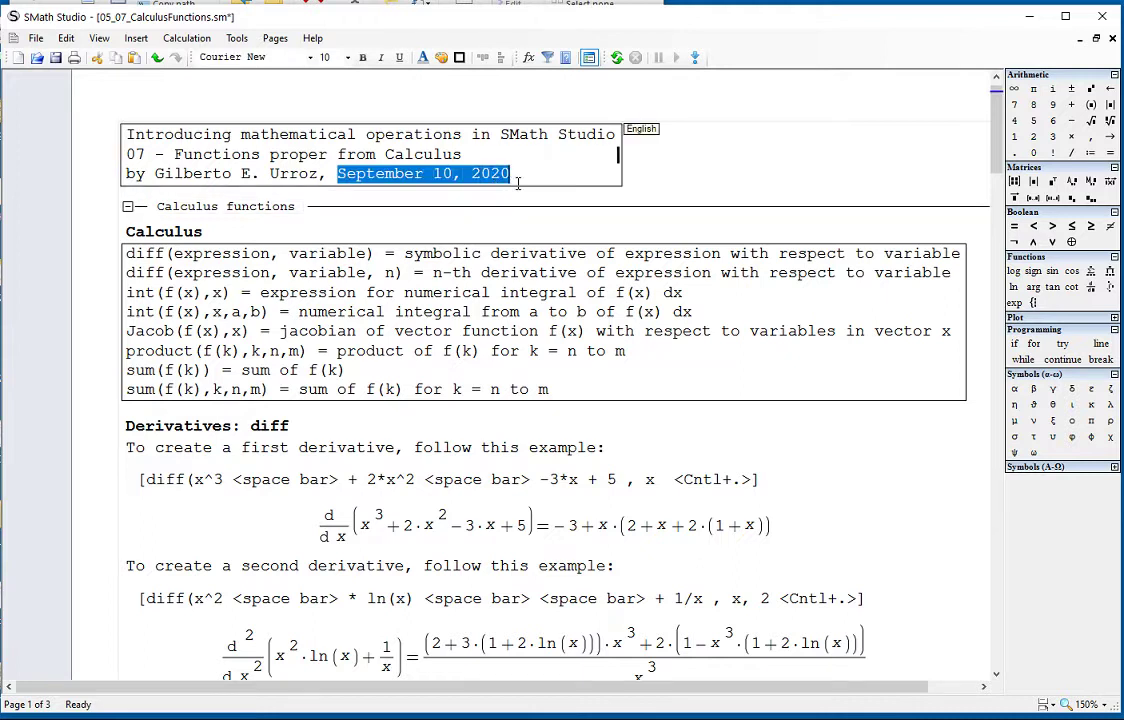
text(March )
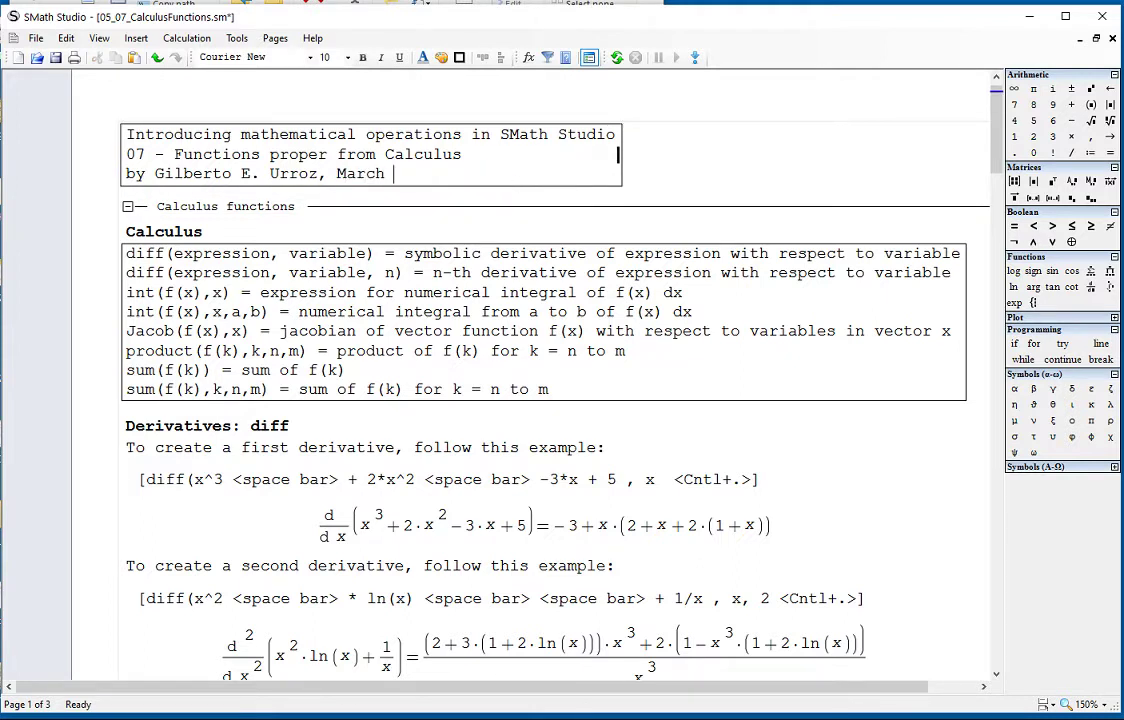
text(23, 2021)
click(759, 181)
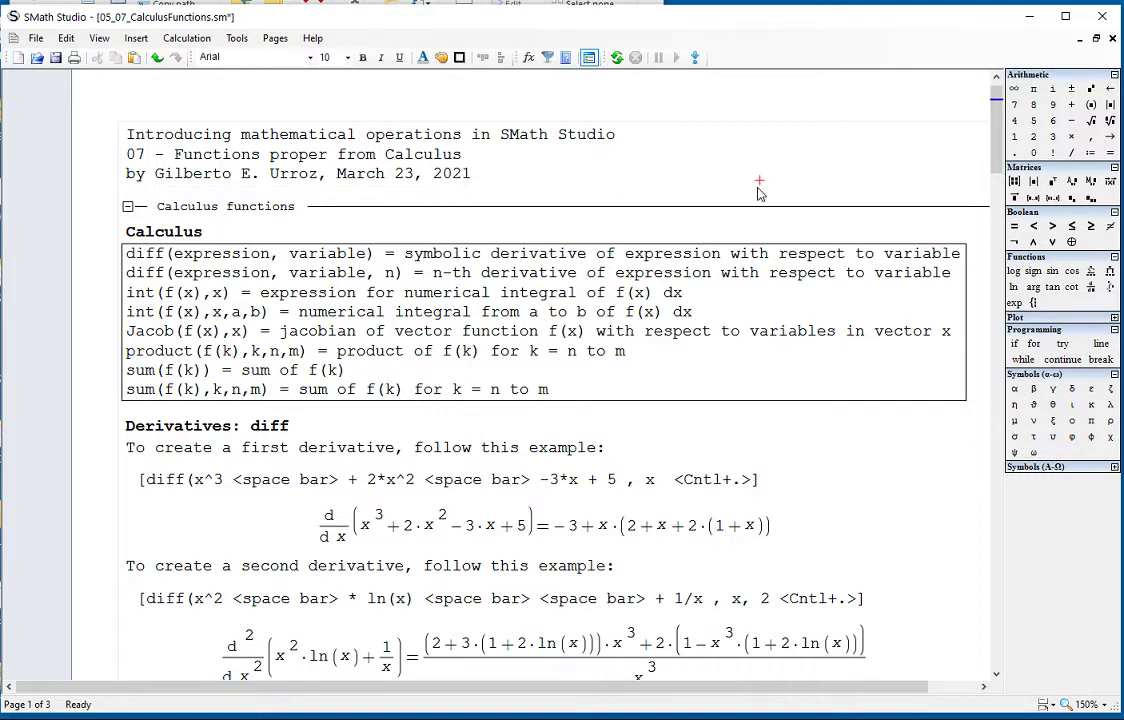
- Review the syntax of the two diff functions for first and n-th derivatives in the Calculus function list
double_click(148, 255)
key(ctrl+shift+Right)
key(ctrl+shift+Right)
key(ctrl+shift+Right)
key(ctrl+shift+Right)
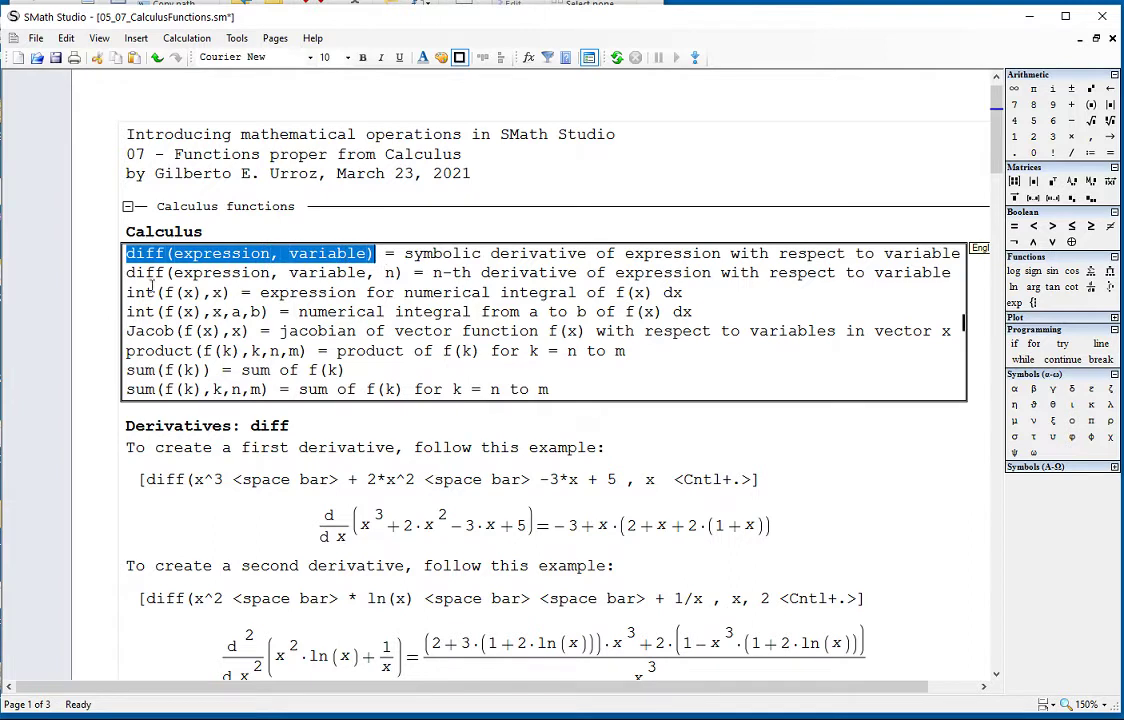
drag(127, 273, 395, 277)
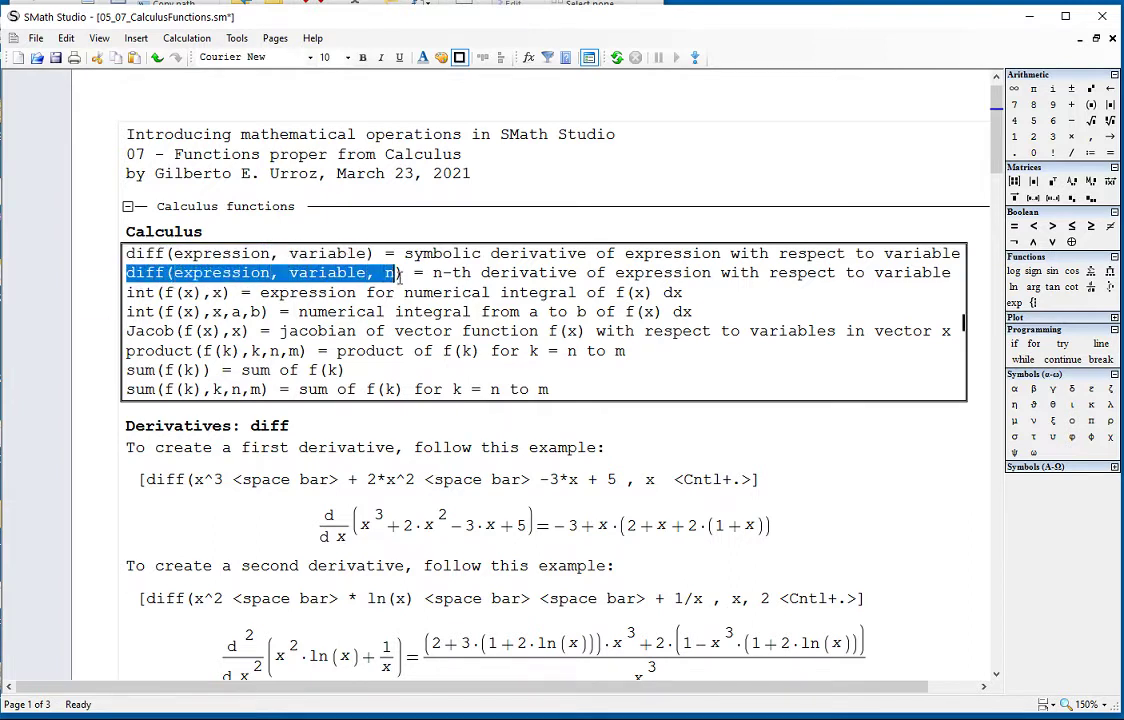
double_click(390, 274)
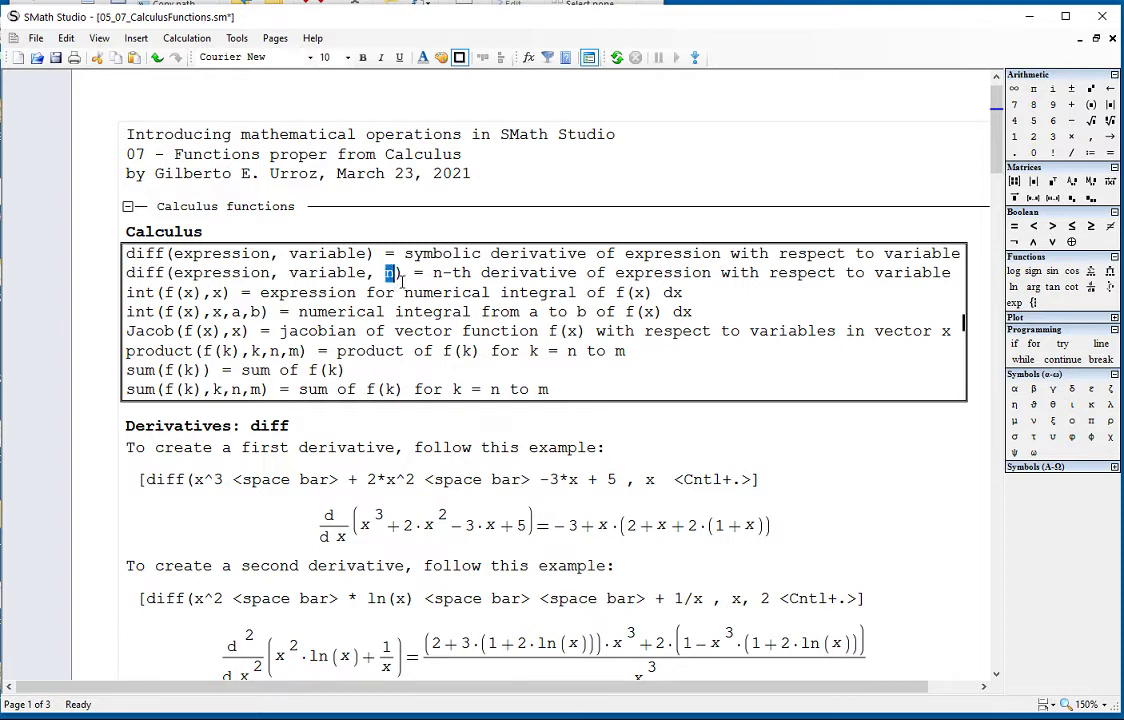
- Review the syntax of the int, Jacob, product and sum functions in the Calculus function list
click(127, 295)
drag(127, 295, 239, 300)
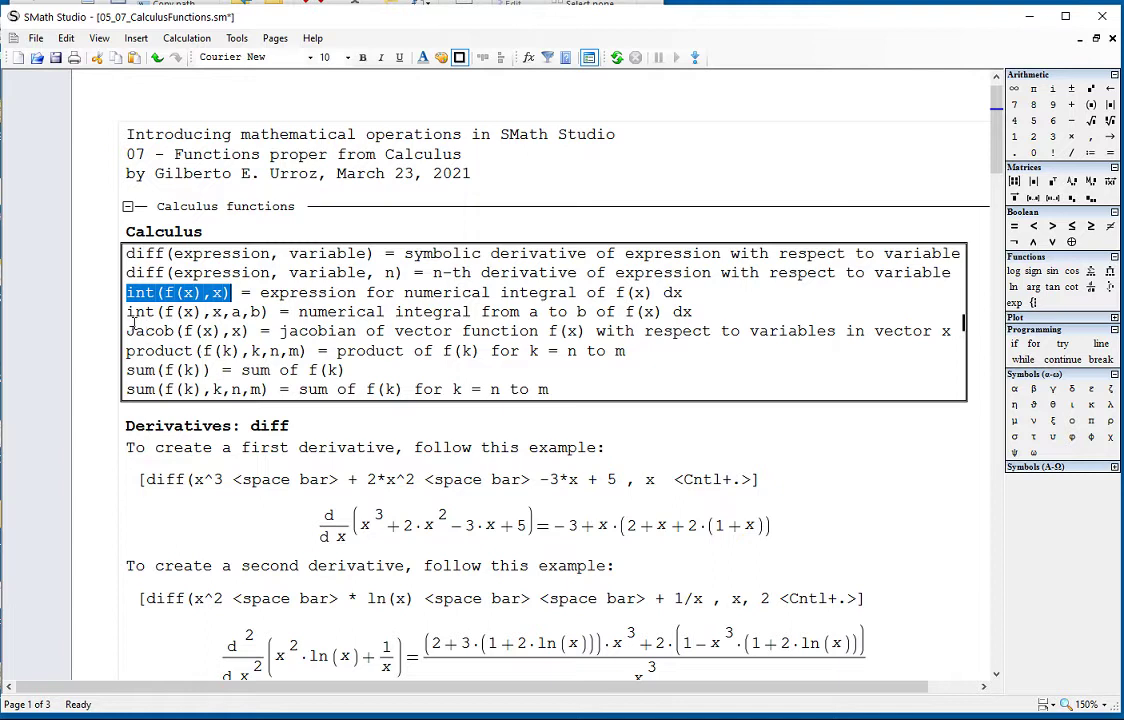
click(131, 313)
drag(133, 317, 270, 318)
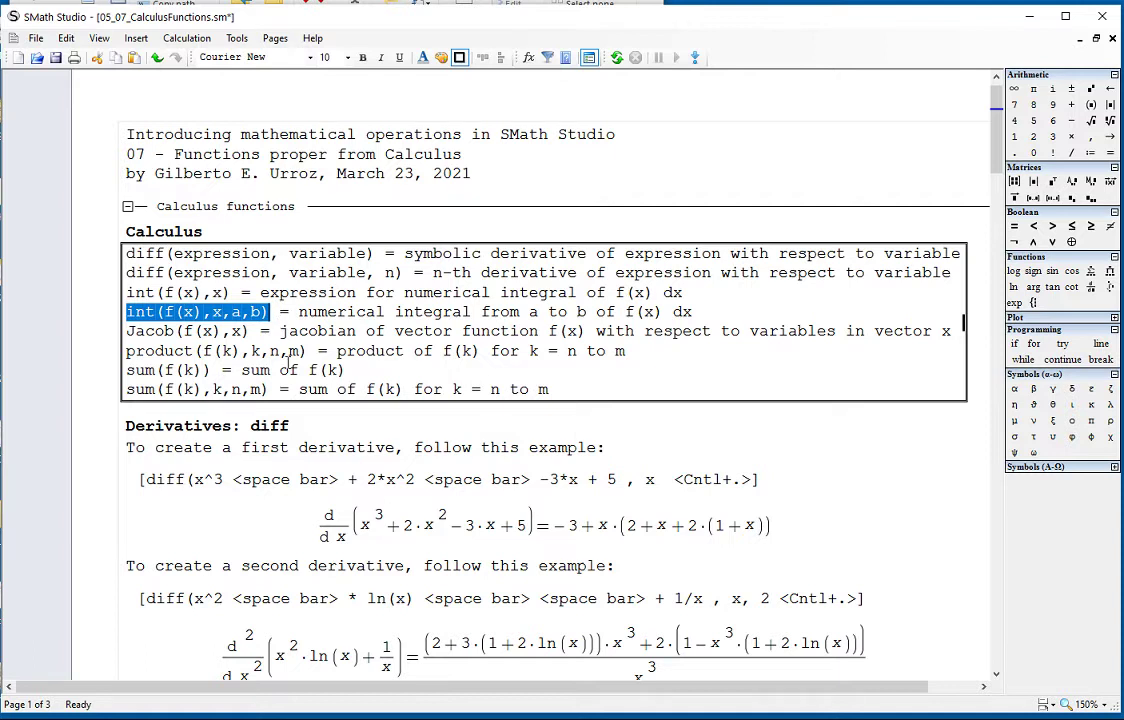
drag(127, 331, 243, 333)
click(278, 370)
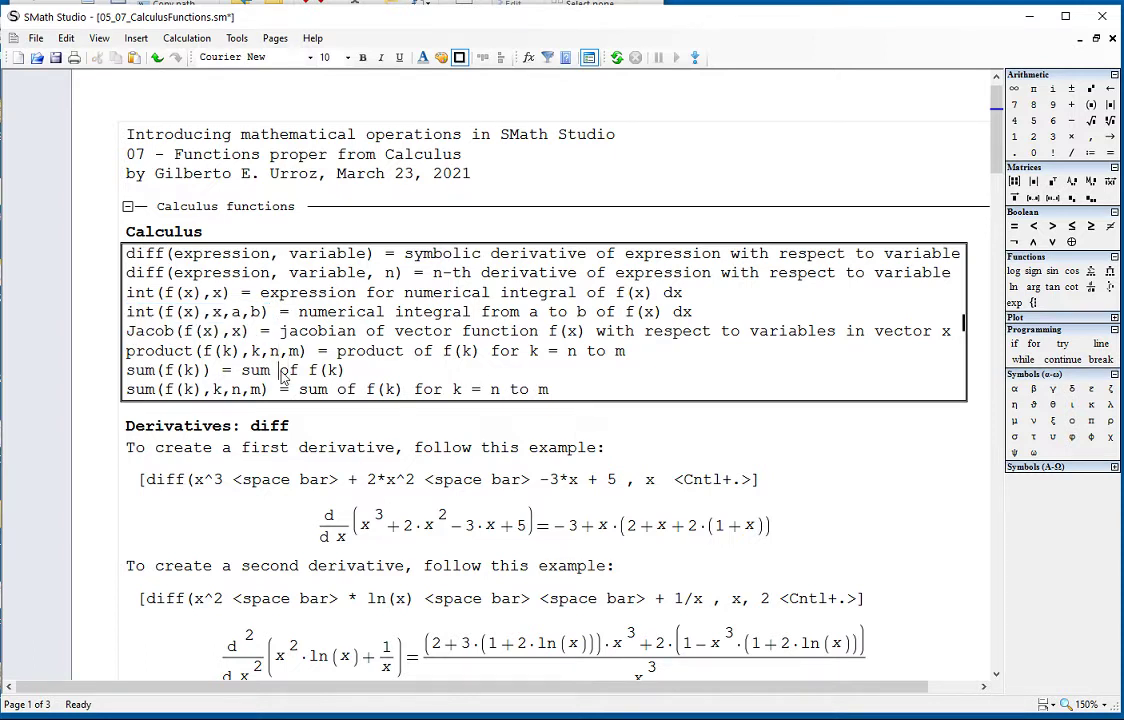
drag(128, 351, 300, 355)
drag(127, 370, 220, 371)
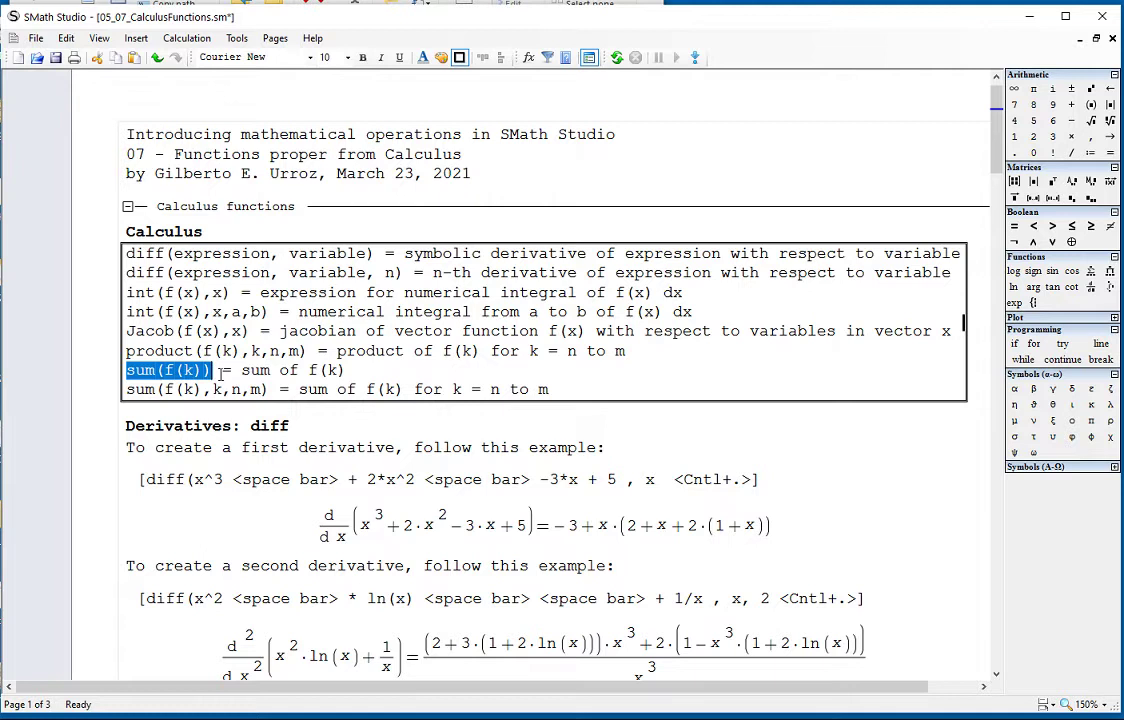
drag(127, 389, 268, 392)
click(262, 416)
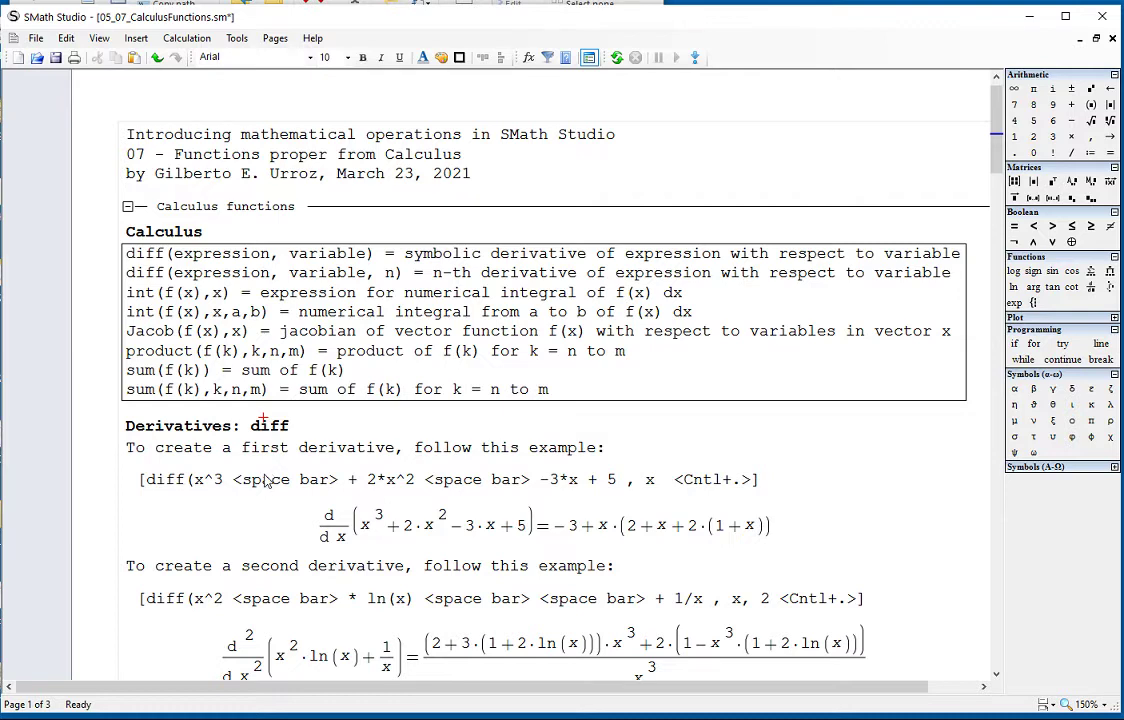
- Delete the existing evaluated derivative below the first-derivative example
scroll(267, 481, down, 1)
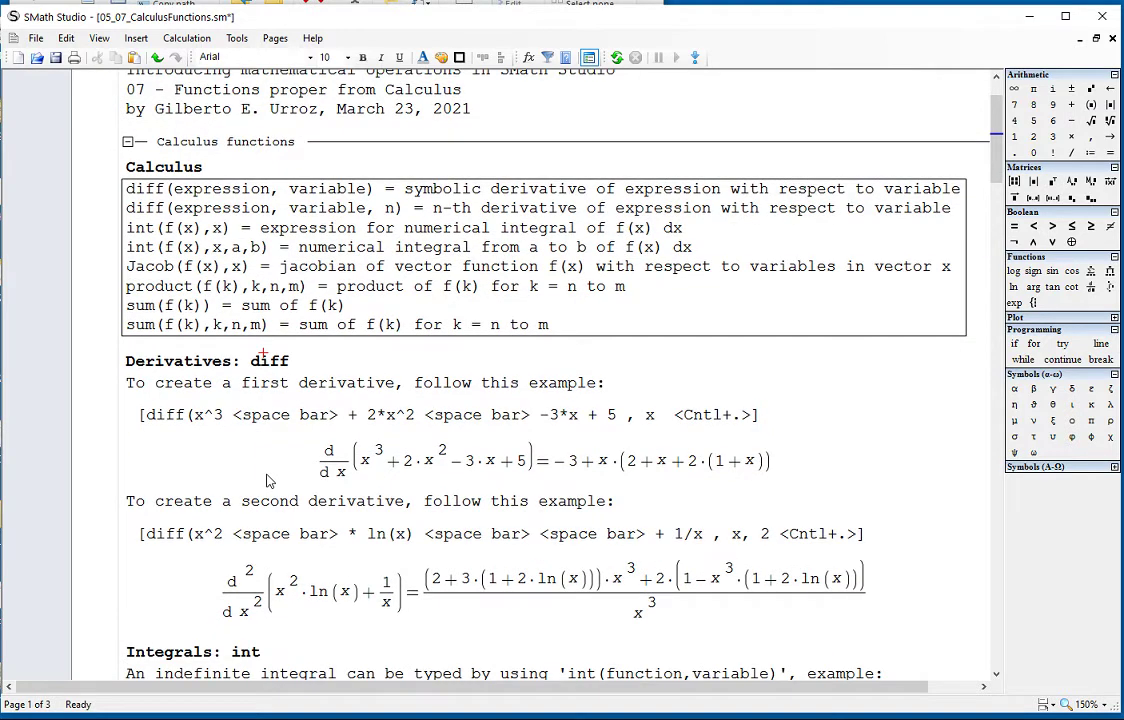
scroll(267, 481, down, 2)
scroll(267, 481, down, 1)
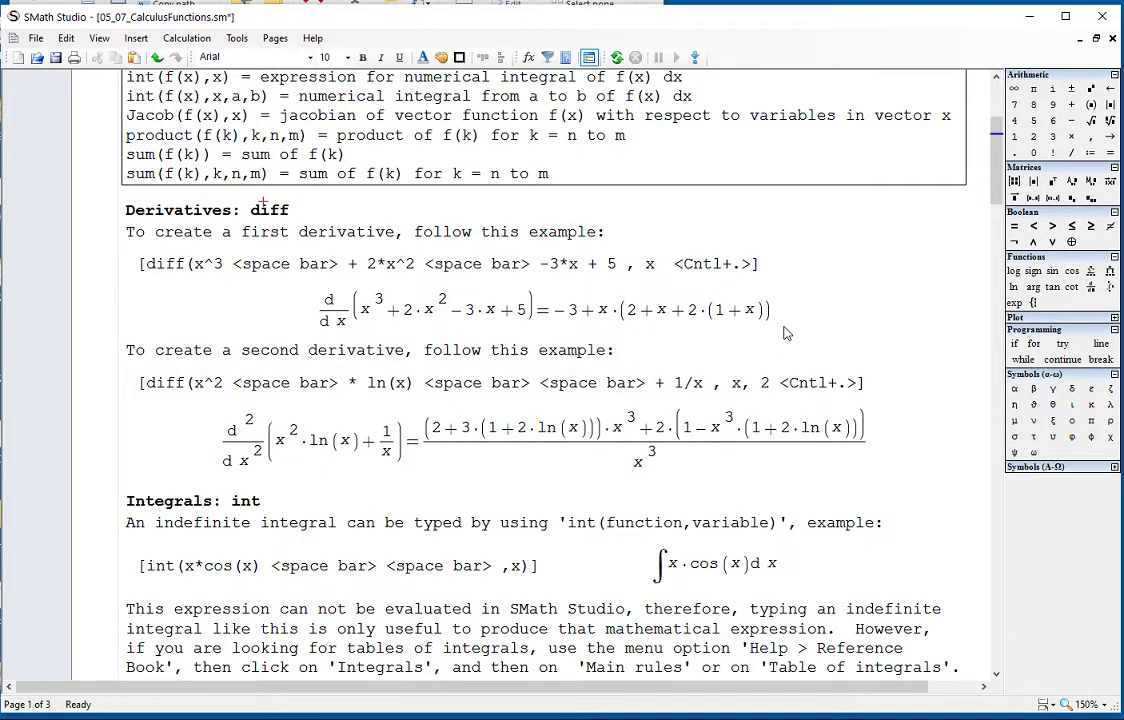
drag(781, 320, 703, 316)
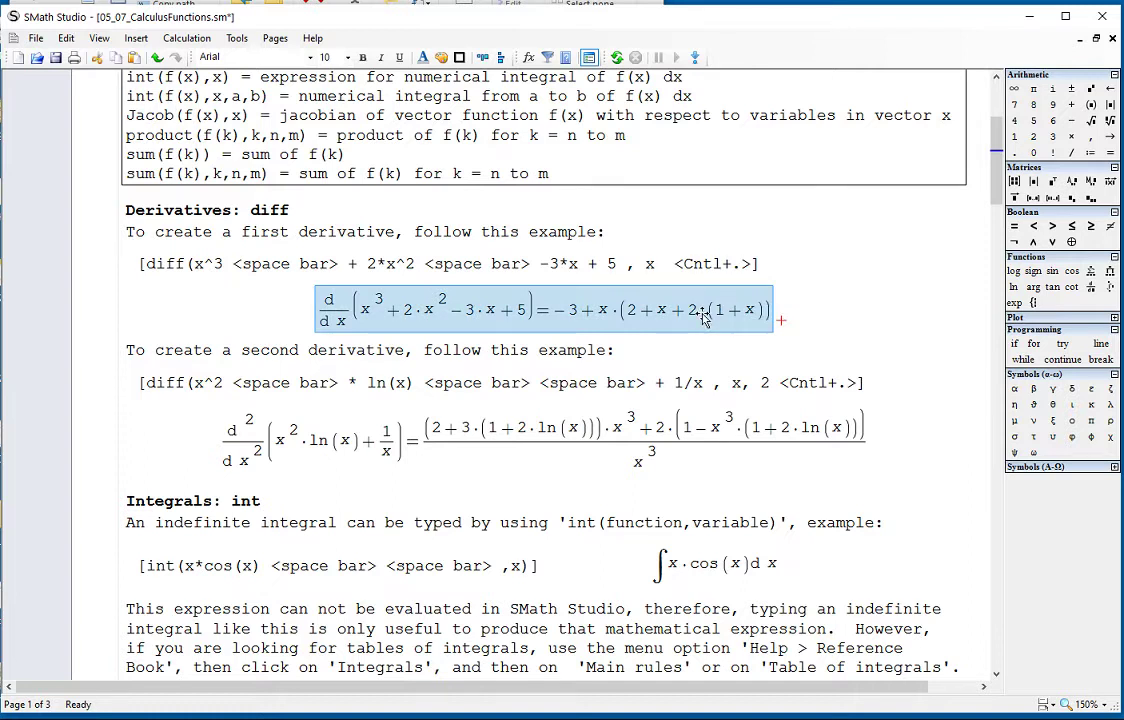
key(Delete)
- Insert an empty two-argument diff function in the blank space below the first-derivative example
scroll(316, 344, up, 1)
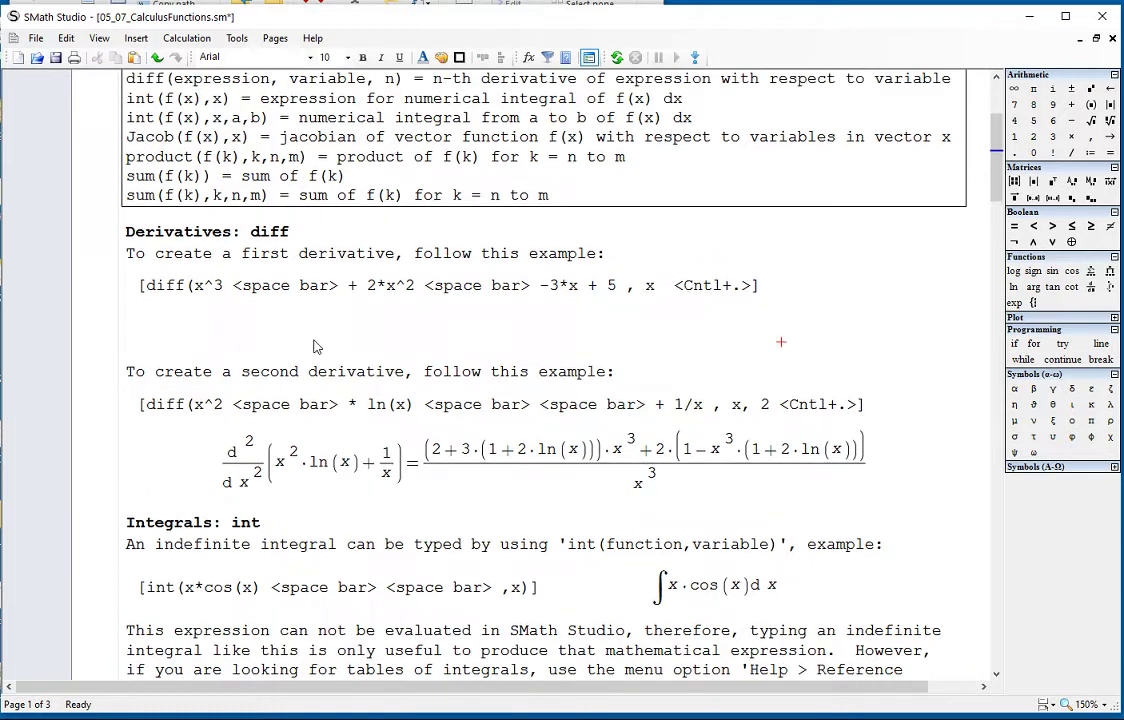
click(154, 324)
text(diff)
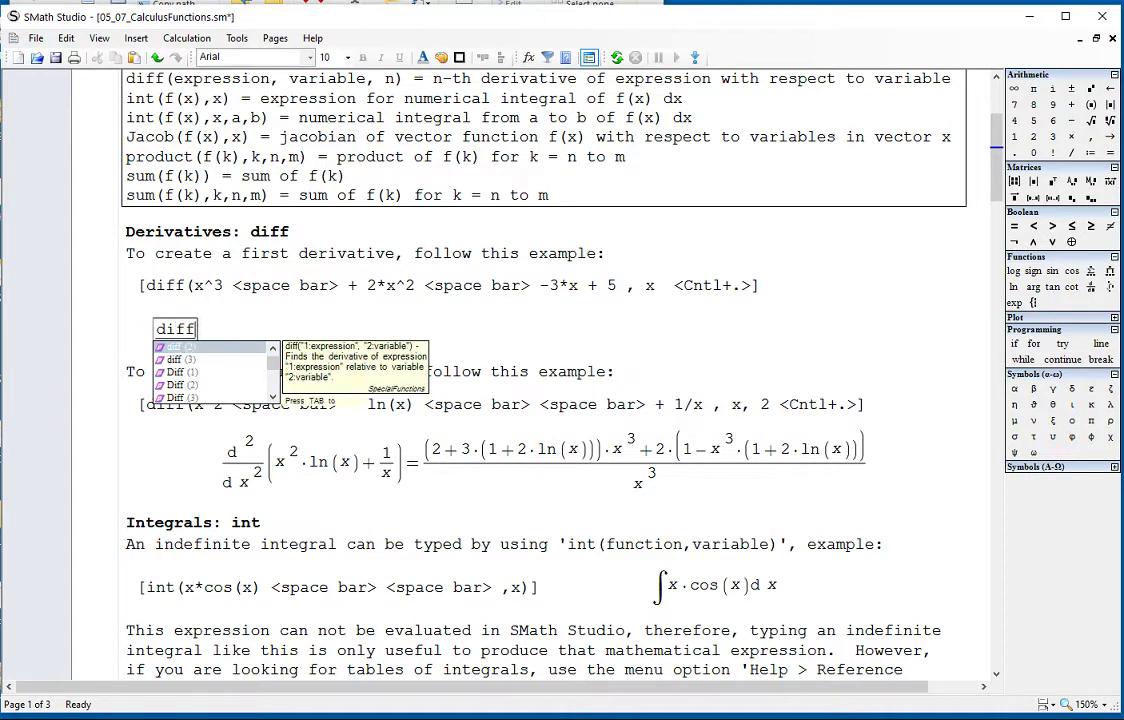
key(Return)
scroll(181, 333, up, 1)
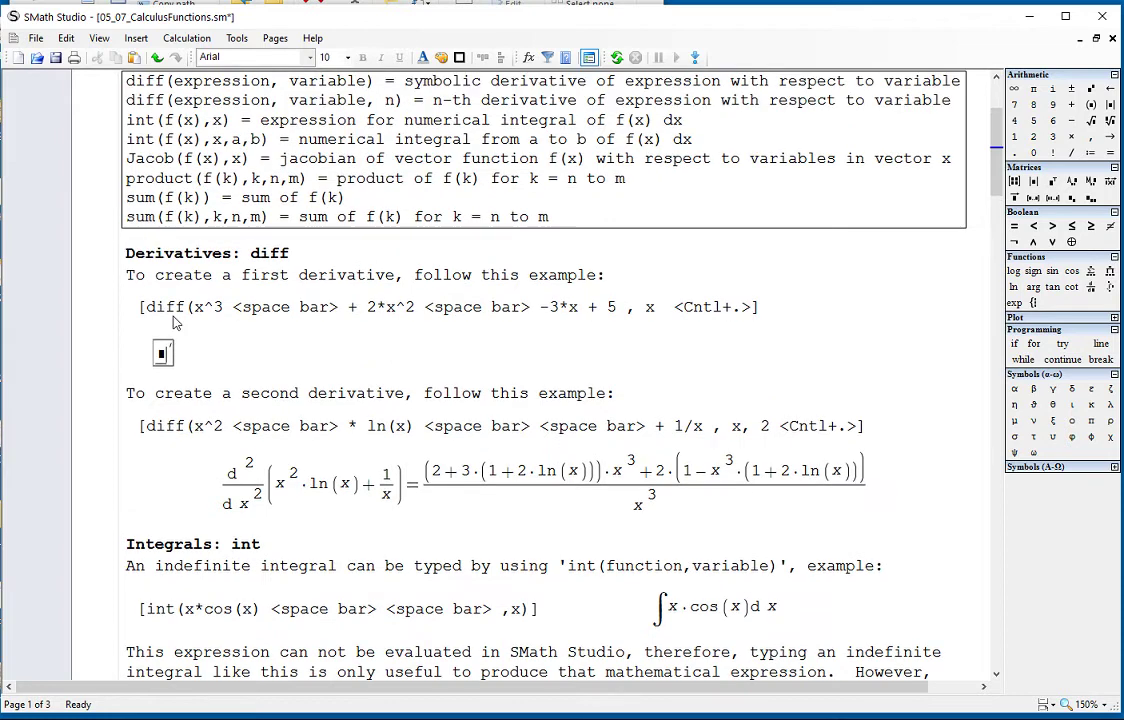
scroll(181, 333, down, 1)
- Fill in the derivative with x^3+2*x^2-3*x+5 and variable x, and evaluate it symbolically
text(x)
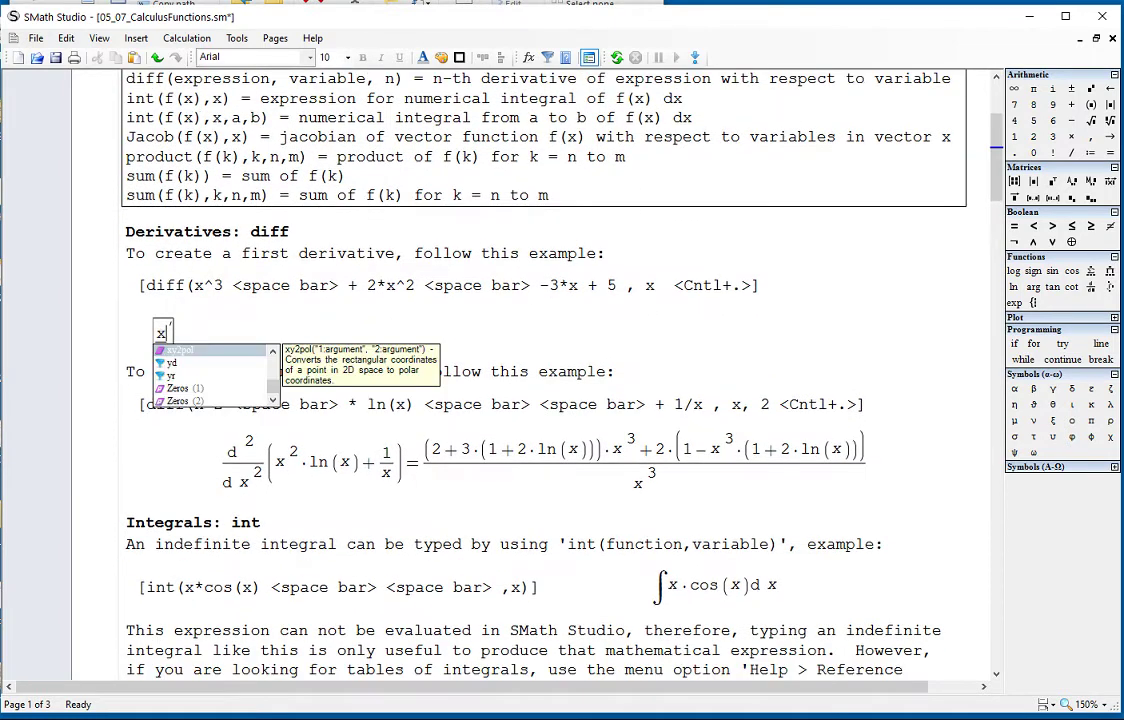
text(^2)
key(BackSpace)
text(3)
key(space)
text(+2*x^2)
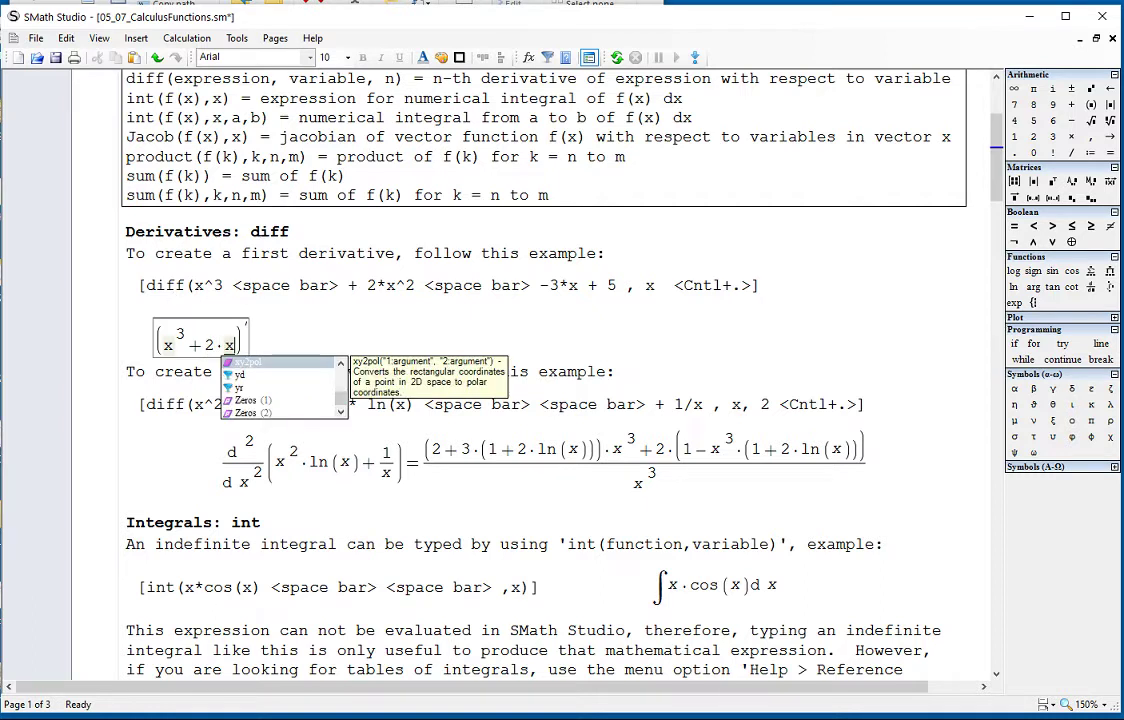
key(space)
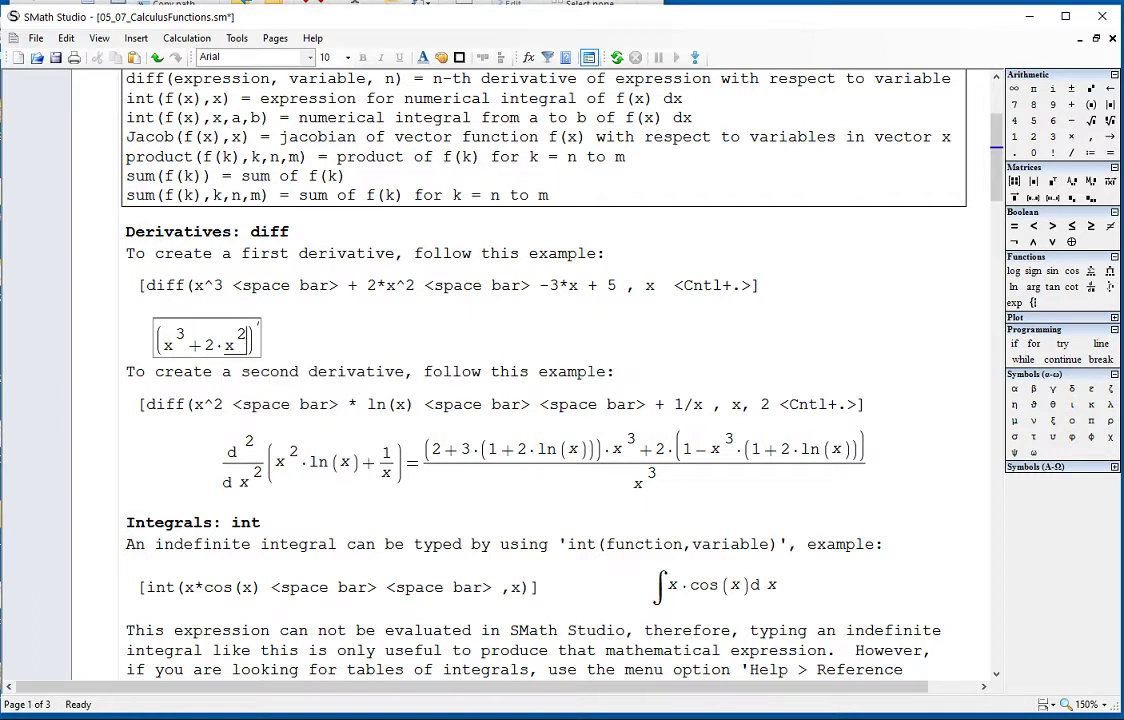
text(-3*x+)
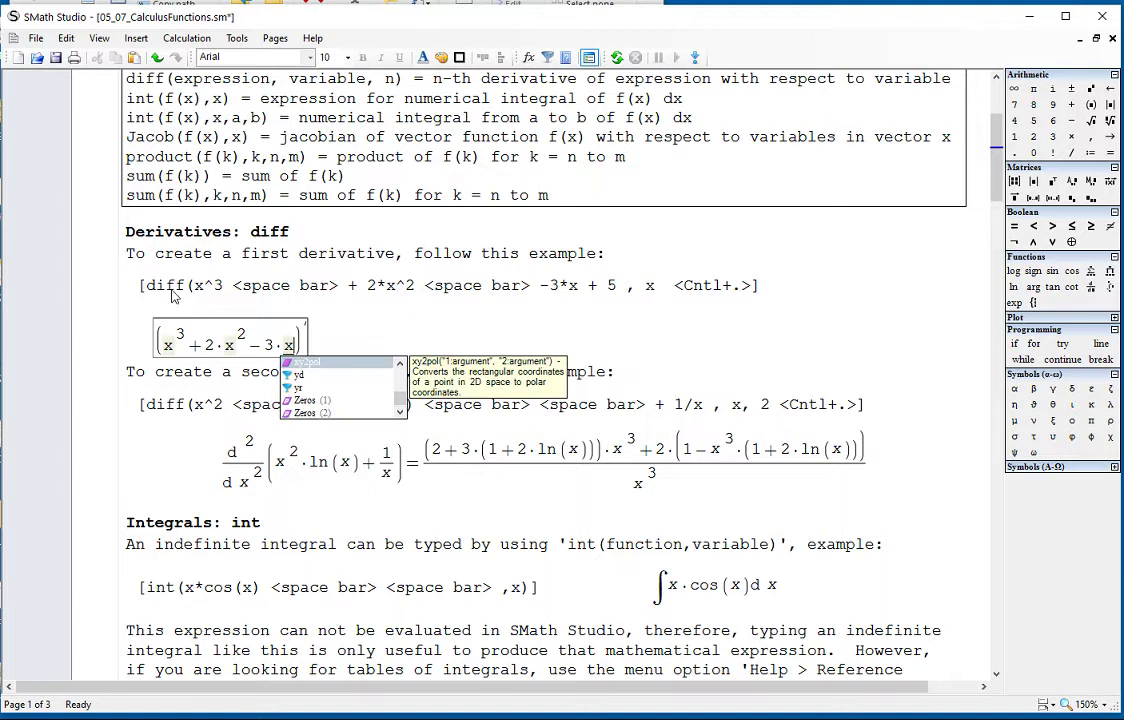
text(5)
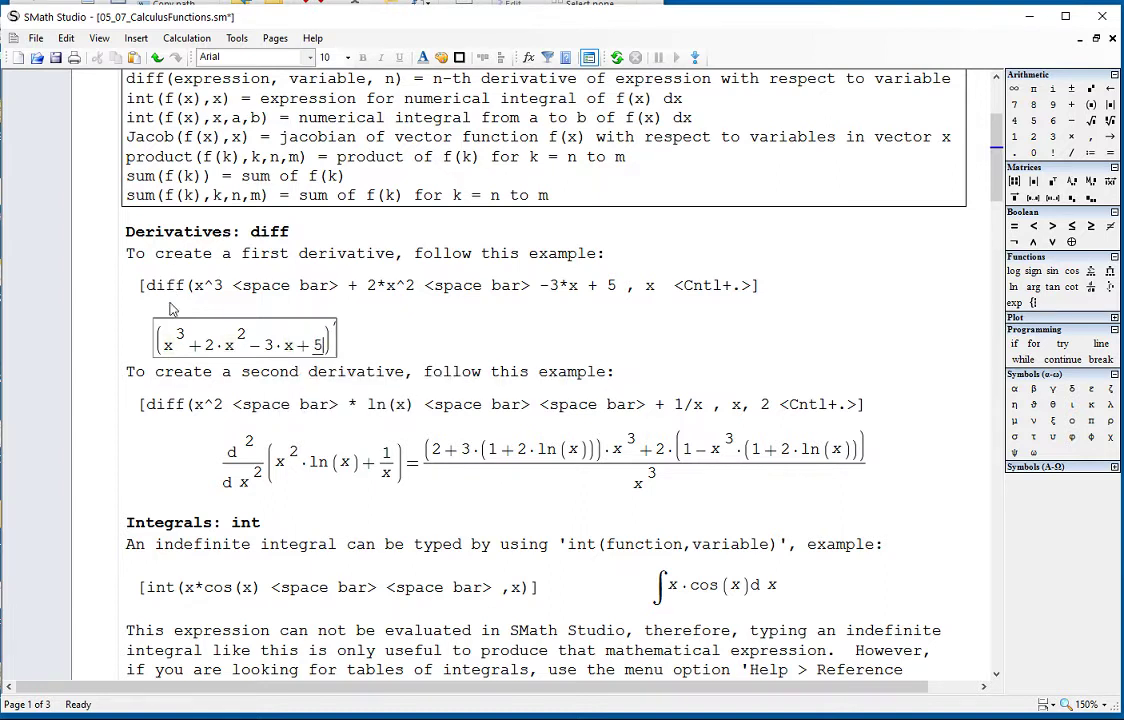
text(,x)
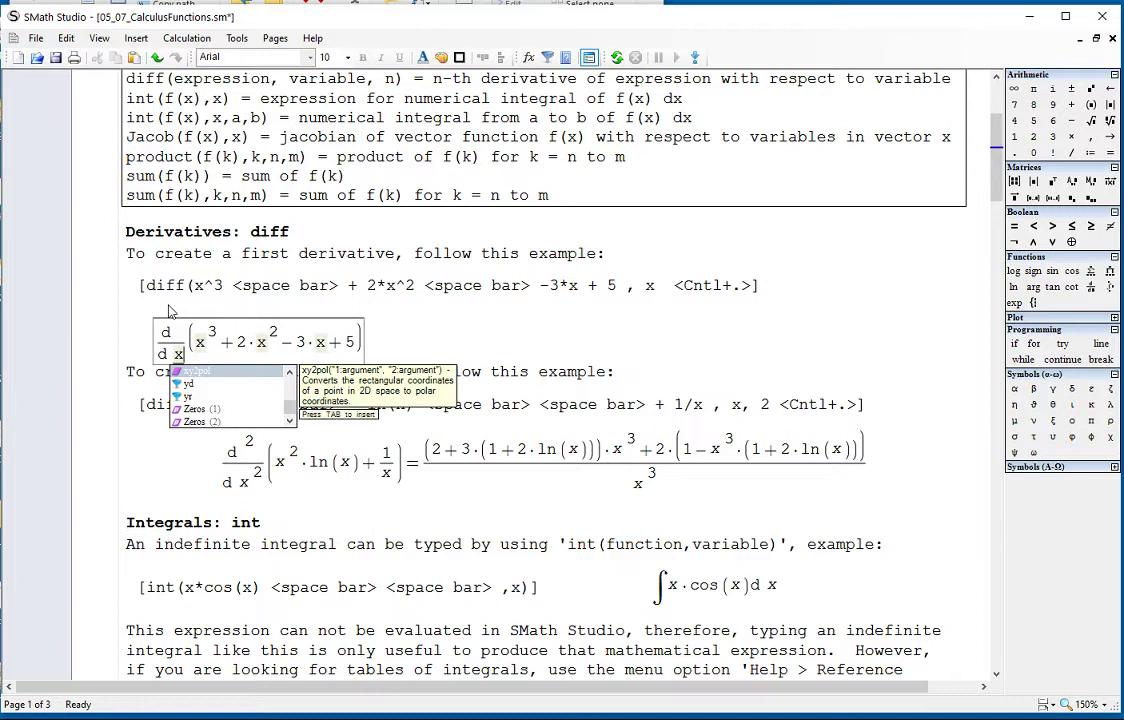
key(ctrl+period)
- Center the evaluated first derivative below its example line and inspect its symbolic result
mouse_move(707, 331)
mouse_down()
mouse_move(610, 344)
mouse_move(728, 340)
mouse_up()
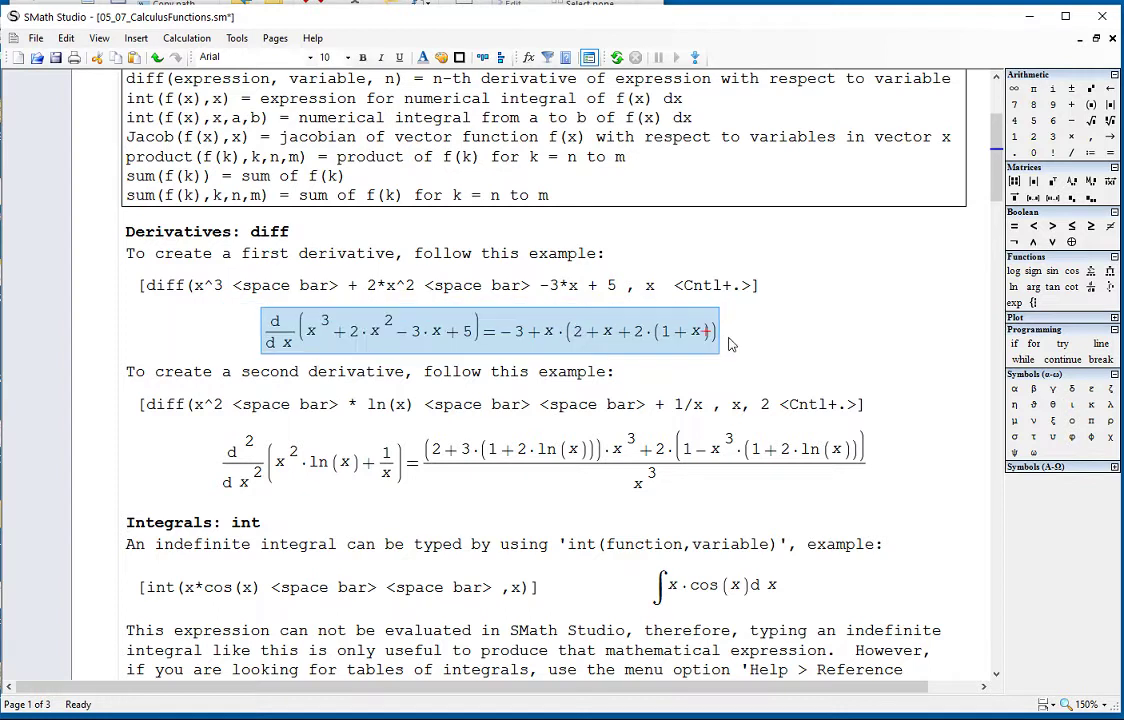
click(812, 342)
drag(519, 342, 730, 334)
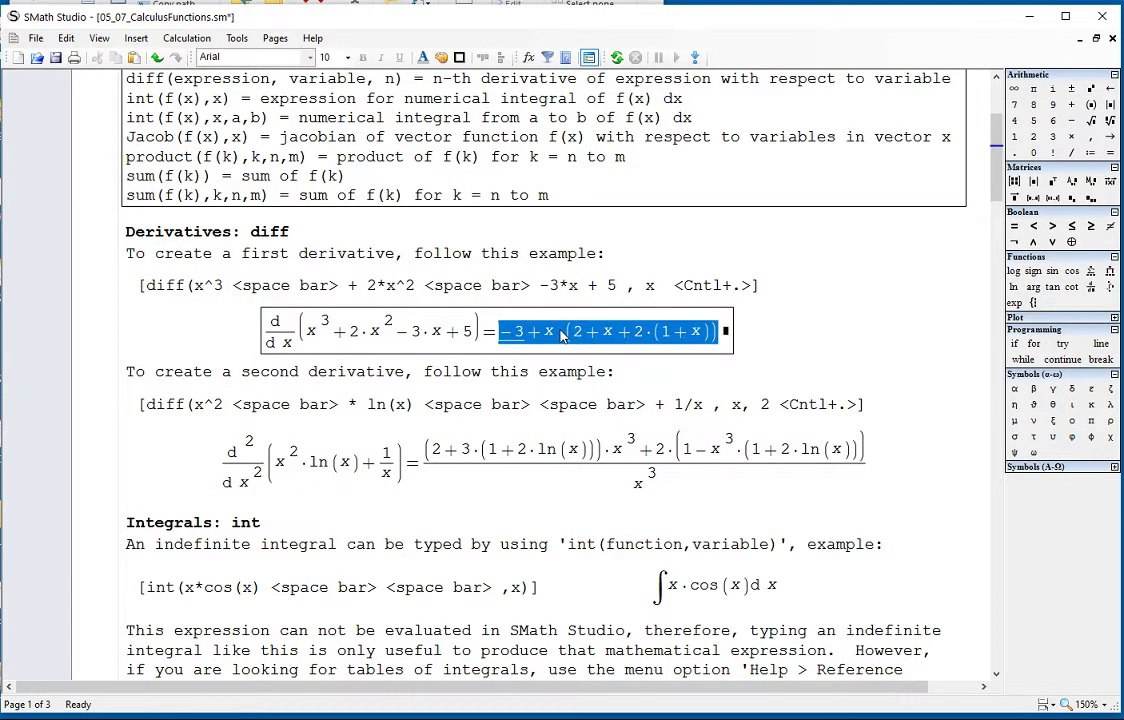
click(813, 335)
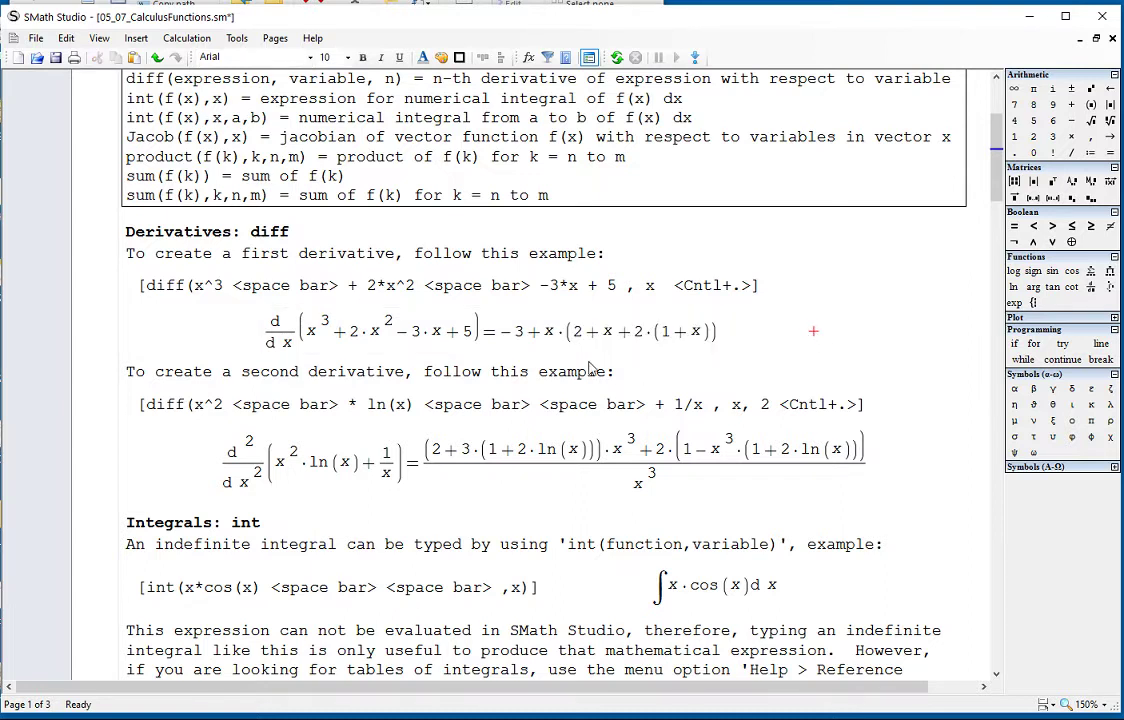
click(505, 342)
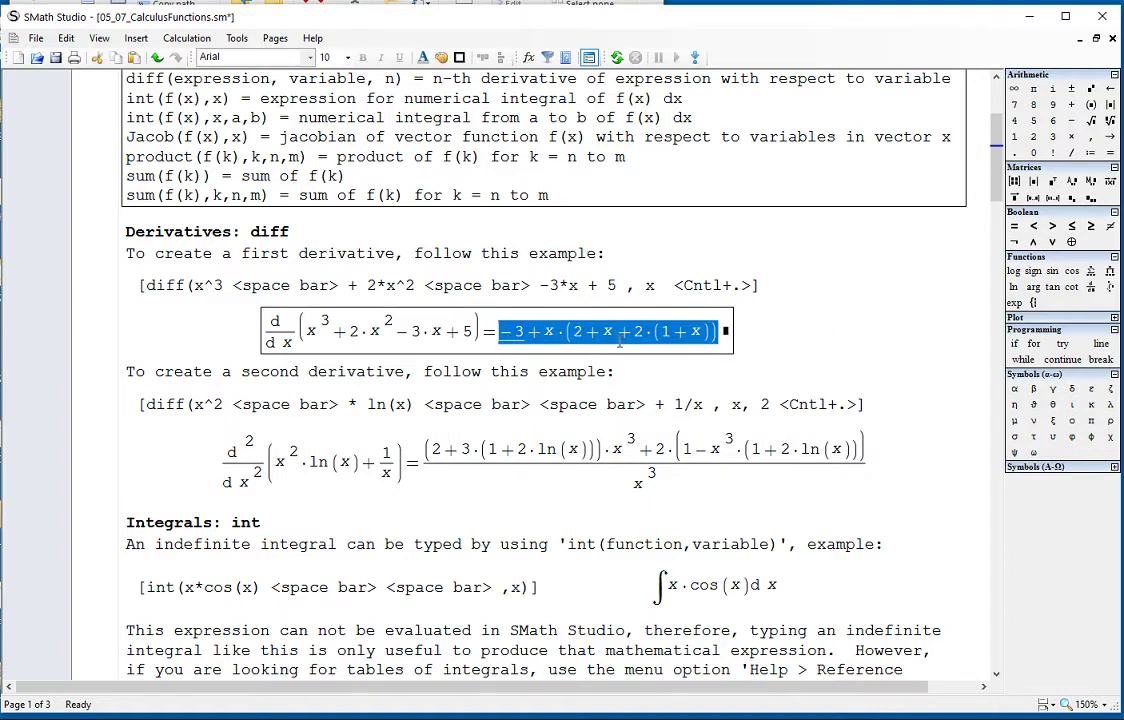
click(800, 345)
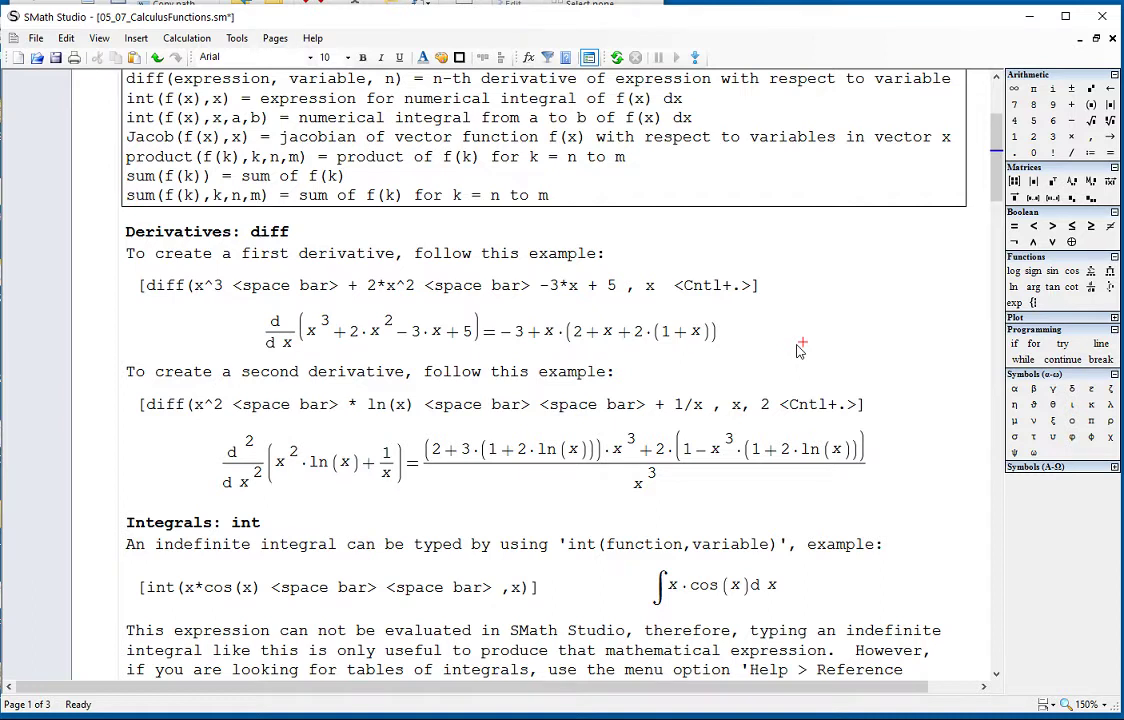
- Delete the existing evaluated derivative below the second-derivative example
scroll(800, 350, down, 2)
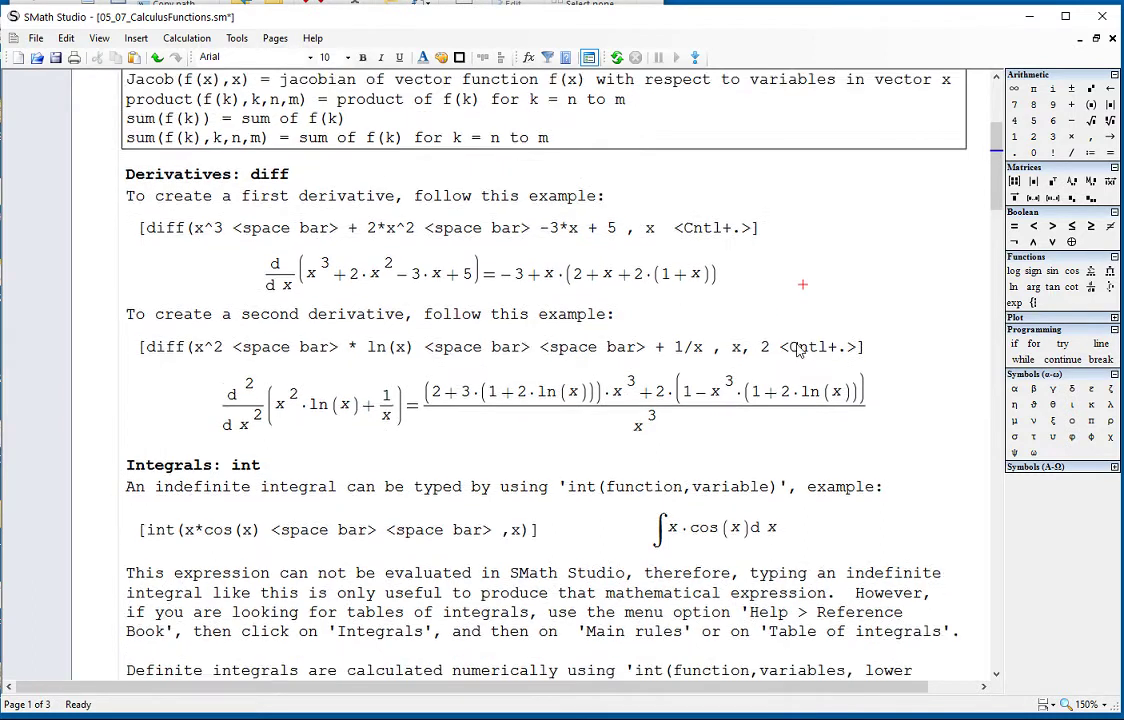
click(773, 414)
key(Delete)
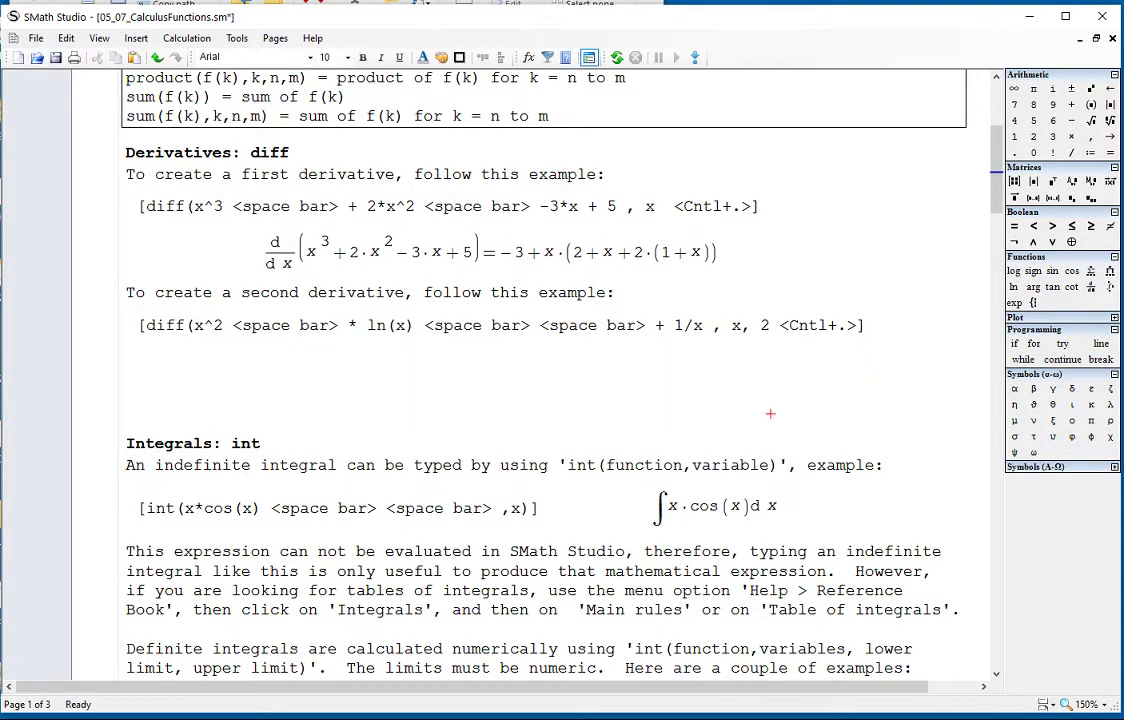
- Insert a diff function in the blank space below the second-derivative example and enter x^2*ln(x)+1/x as its expression
click(156, 375)
text(diff)
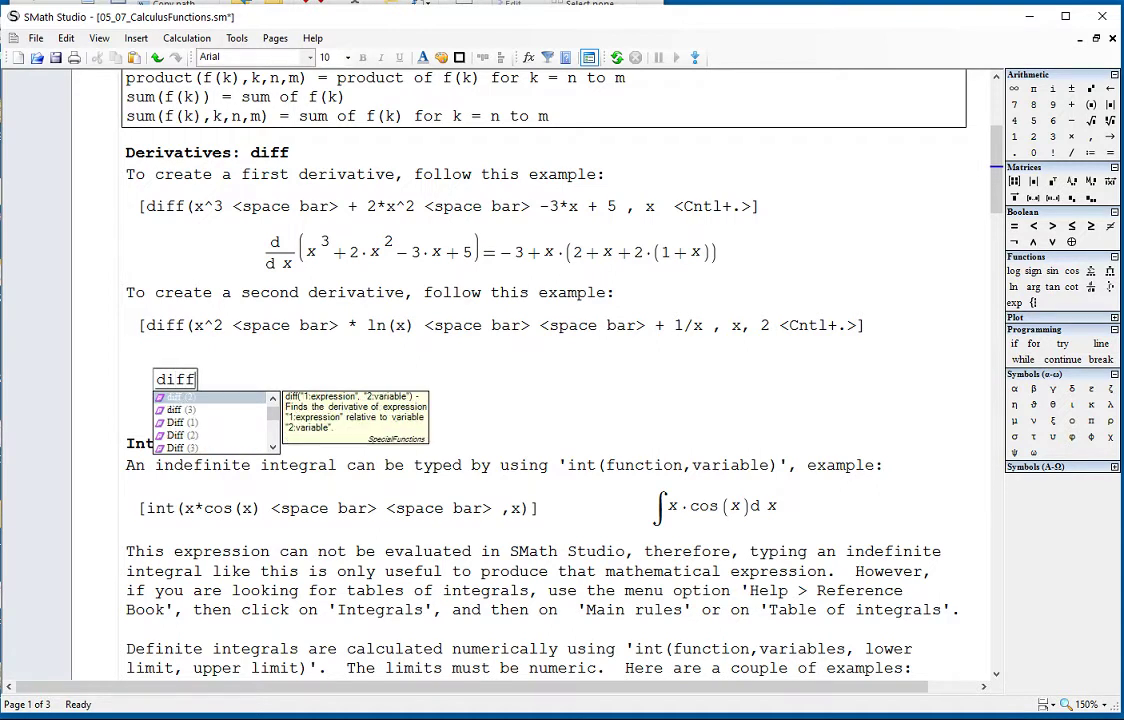
key(BackSpace)
key(BackSpace)
key(BackSpace)
key(BackSpace)
text(x^2)
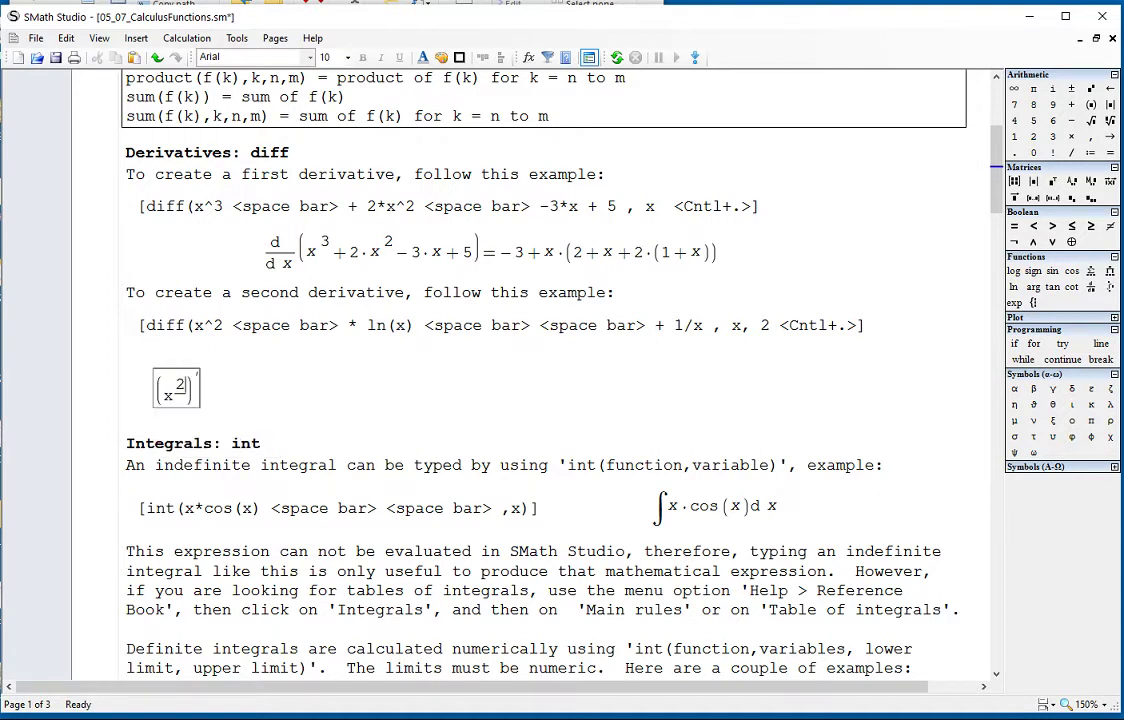
text(*ln(x)
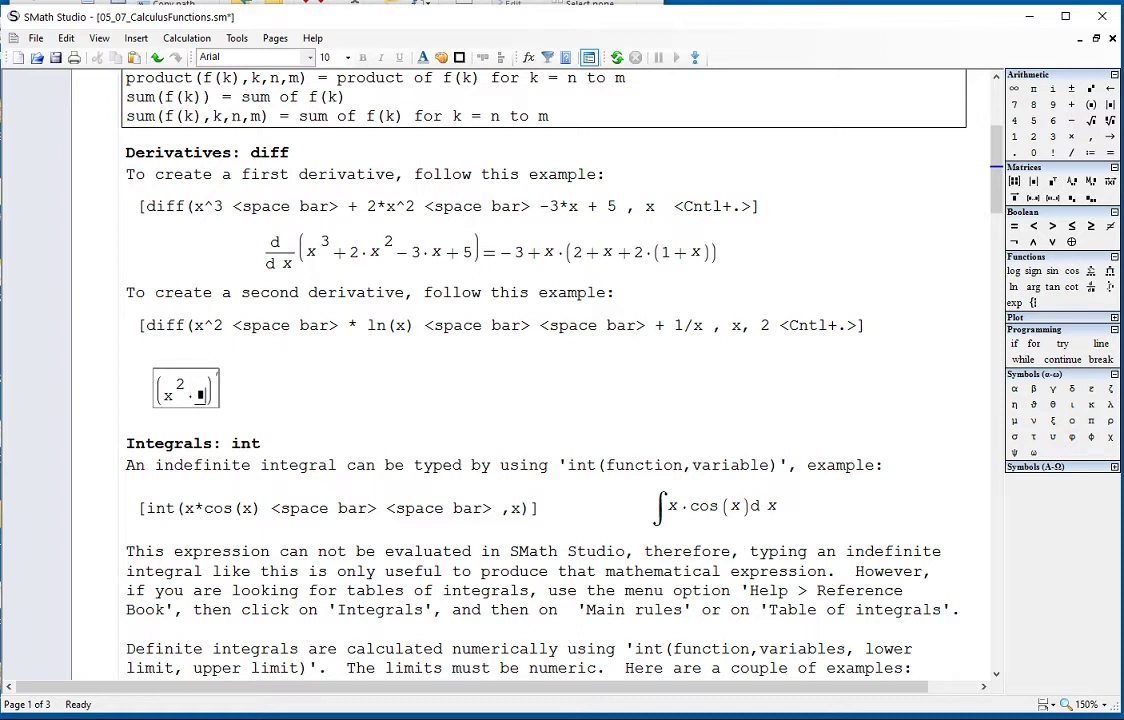
text())
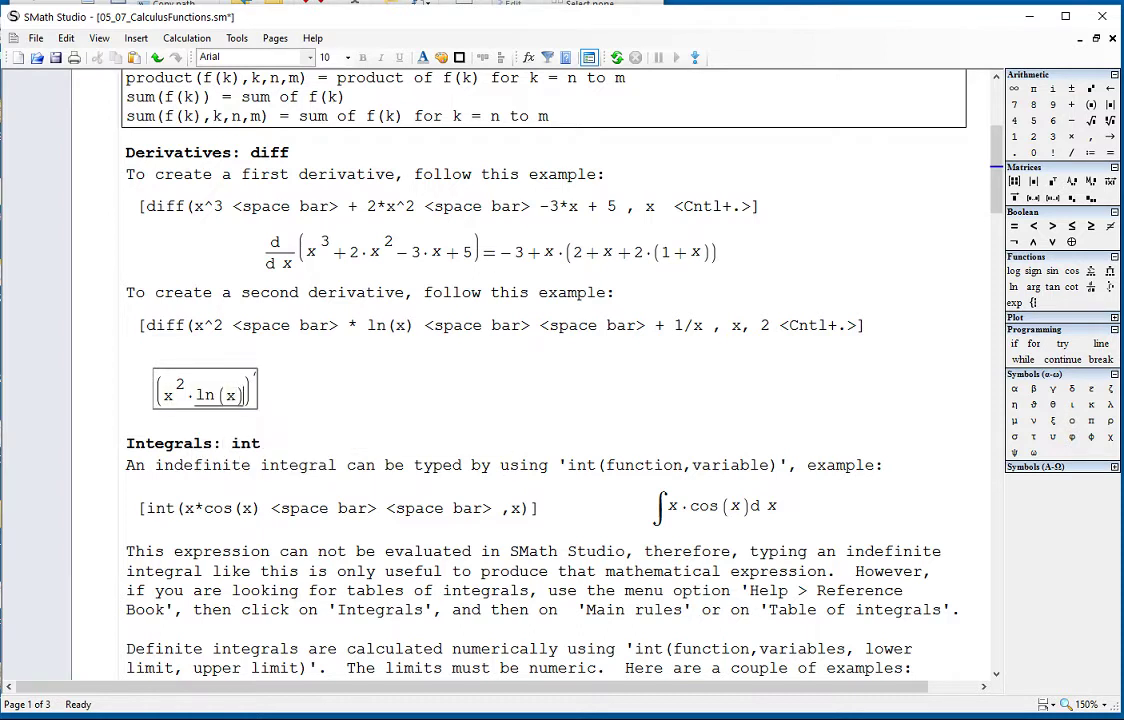
key(space)
text(+1/)
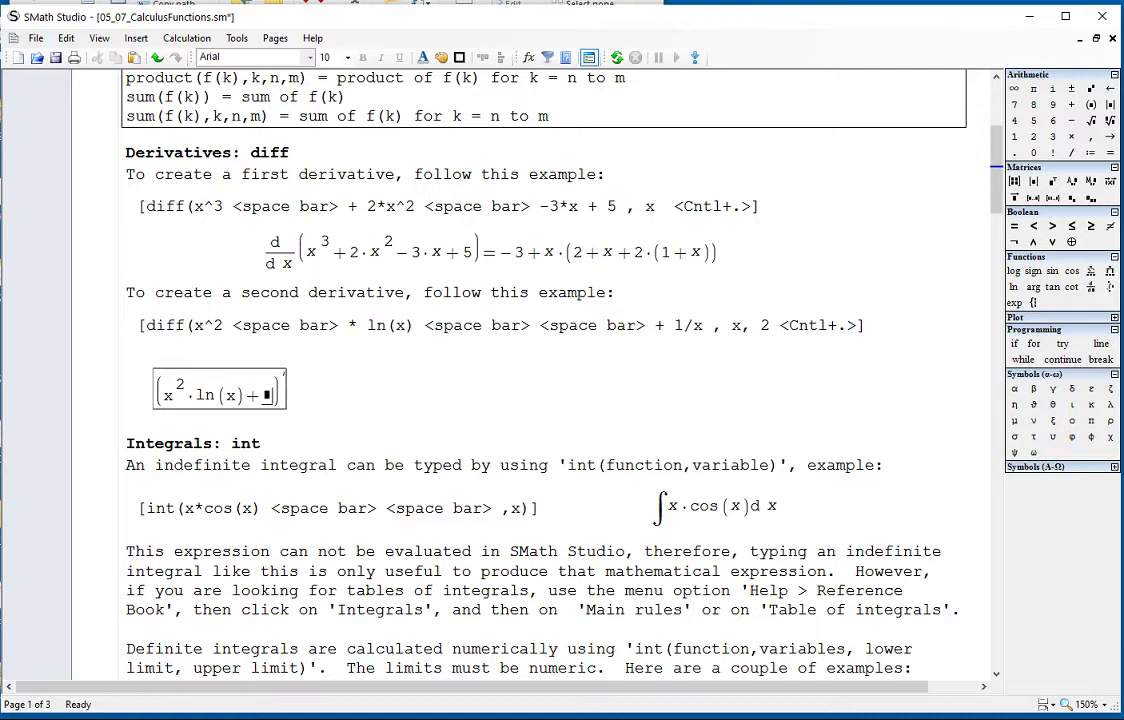
text(x)
key(Escape)
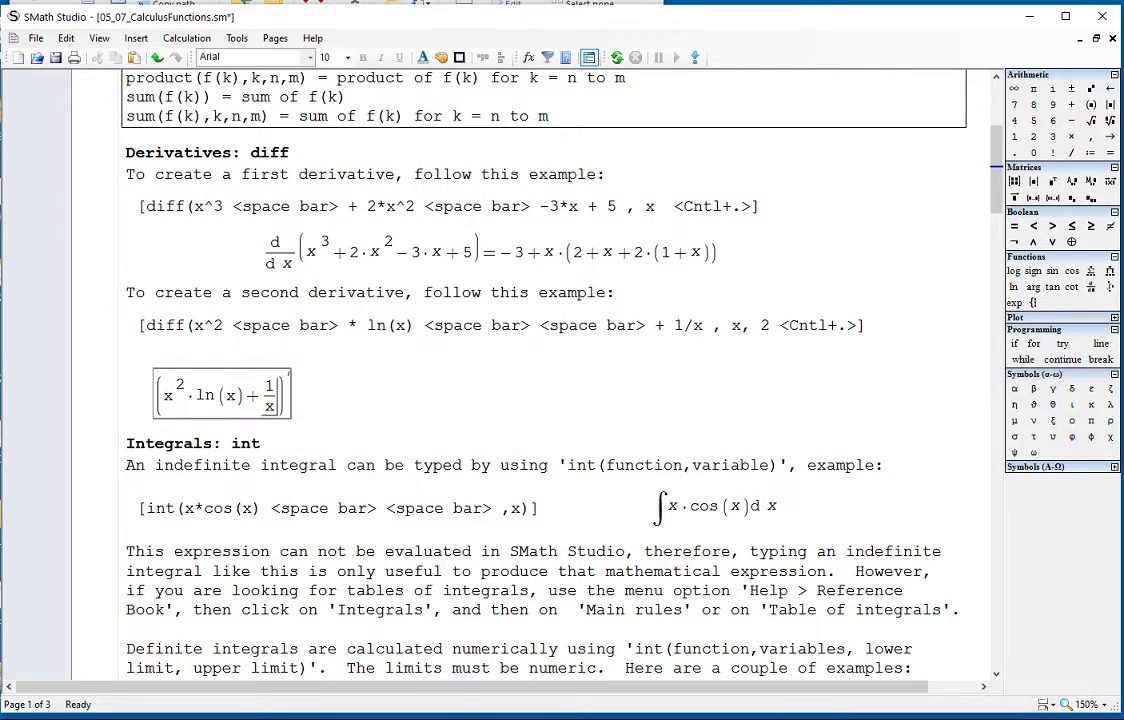
- Set the derivative's variable to x and its order to 2, and evaluate it symbolically
text(,)
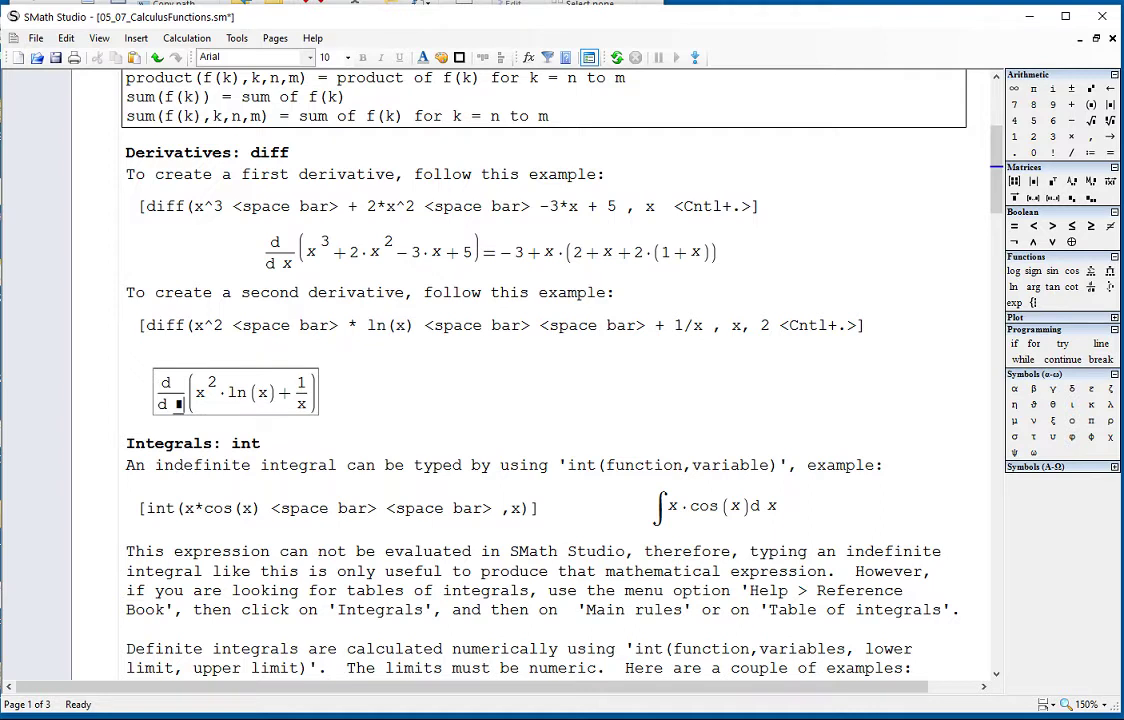
text(x)
text(,2)
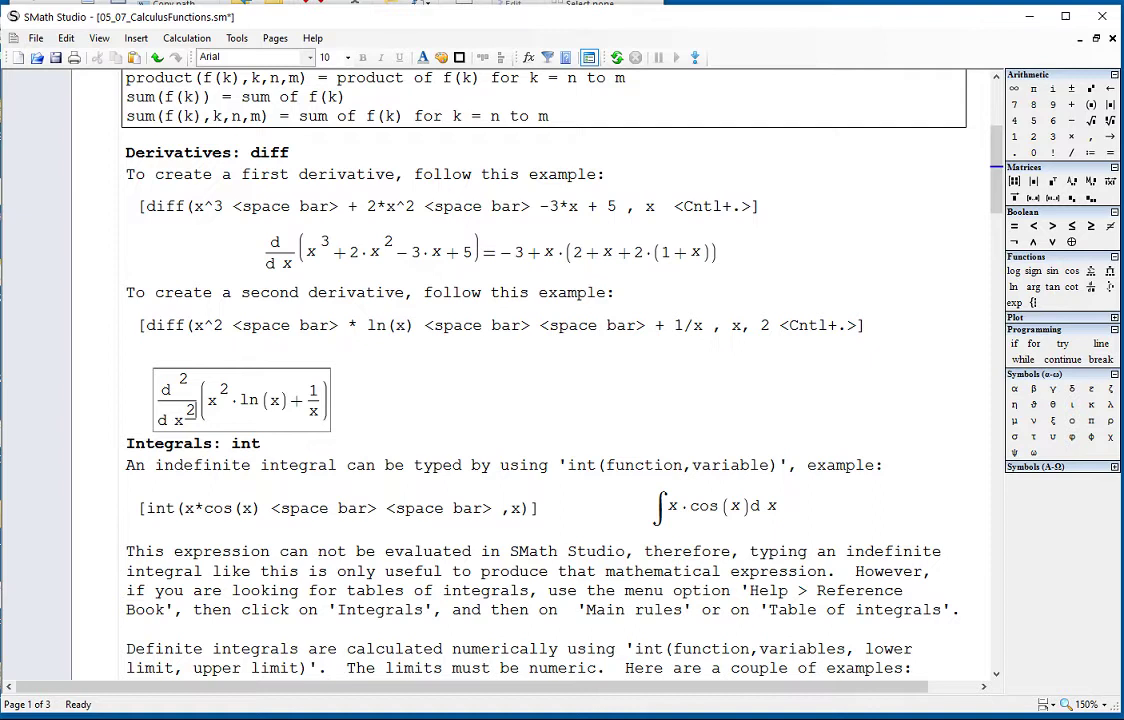
key(ctrl+period)
- Center the evaluated second derivative below its example line
click(846, 408)
click(800, 408)
drag(800, 408, 848, 398)
click(898, 395)
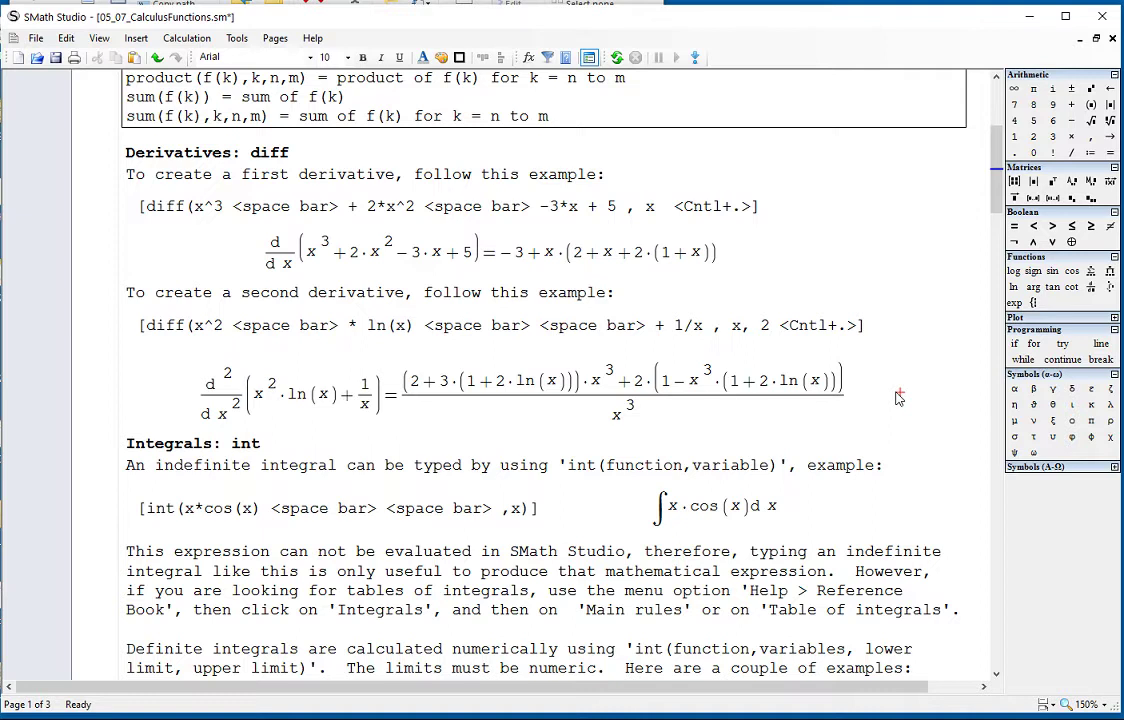
- Delete the existing indefinite integral of x*cos(x) beside its syntax example
scroll(898, 398, down, 1)
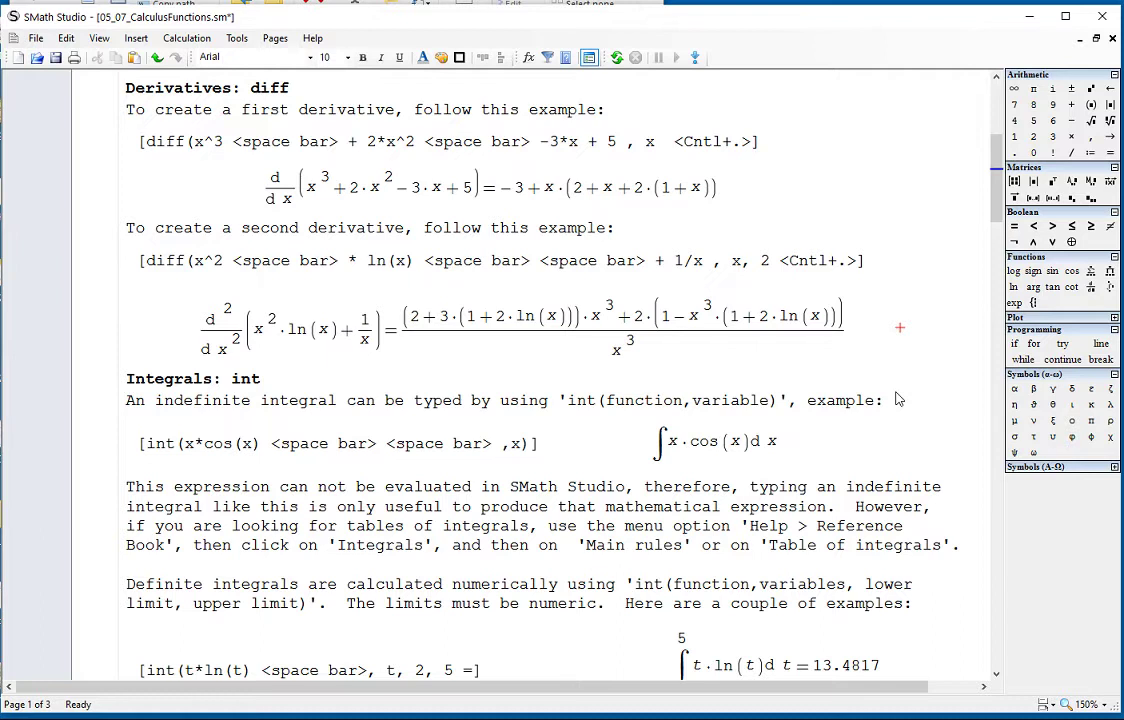
scroll(898, 398, down, 1)
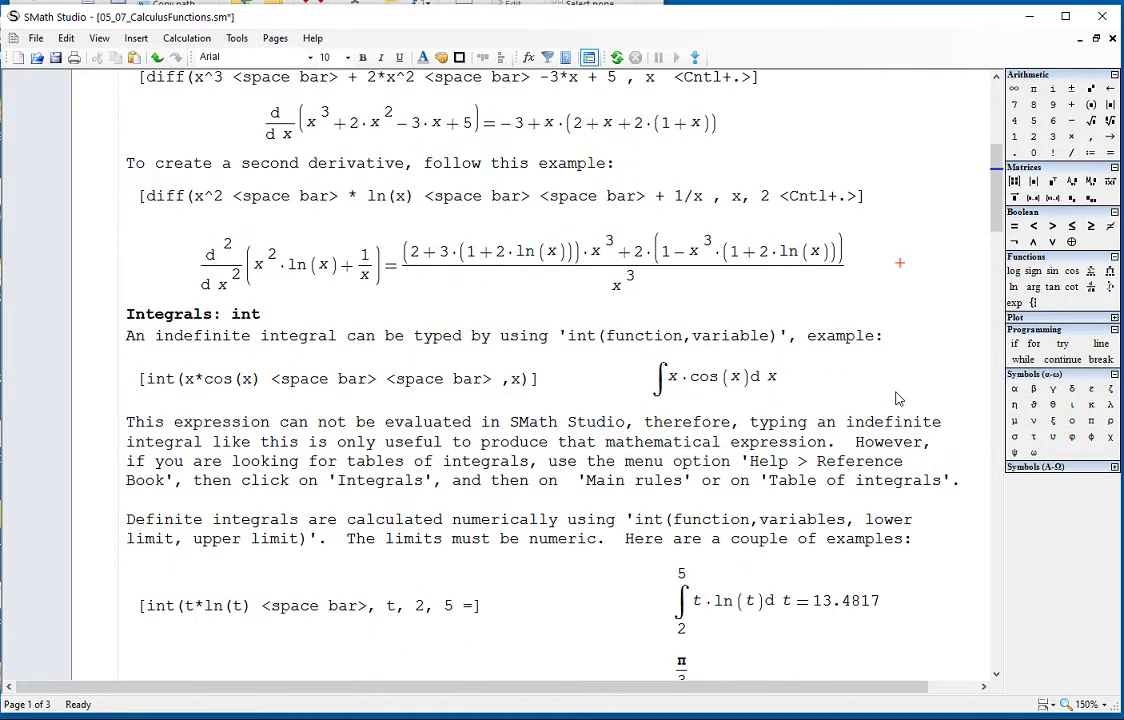
drag(835, 403, 775, 392)
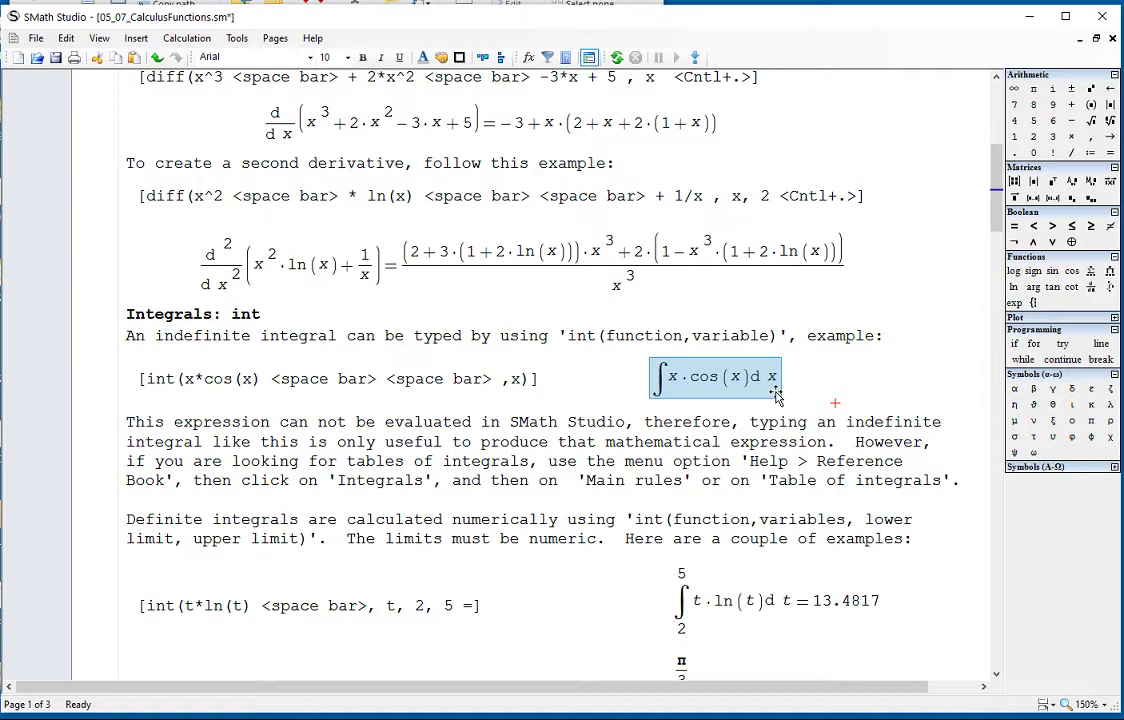
key(Delete)
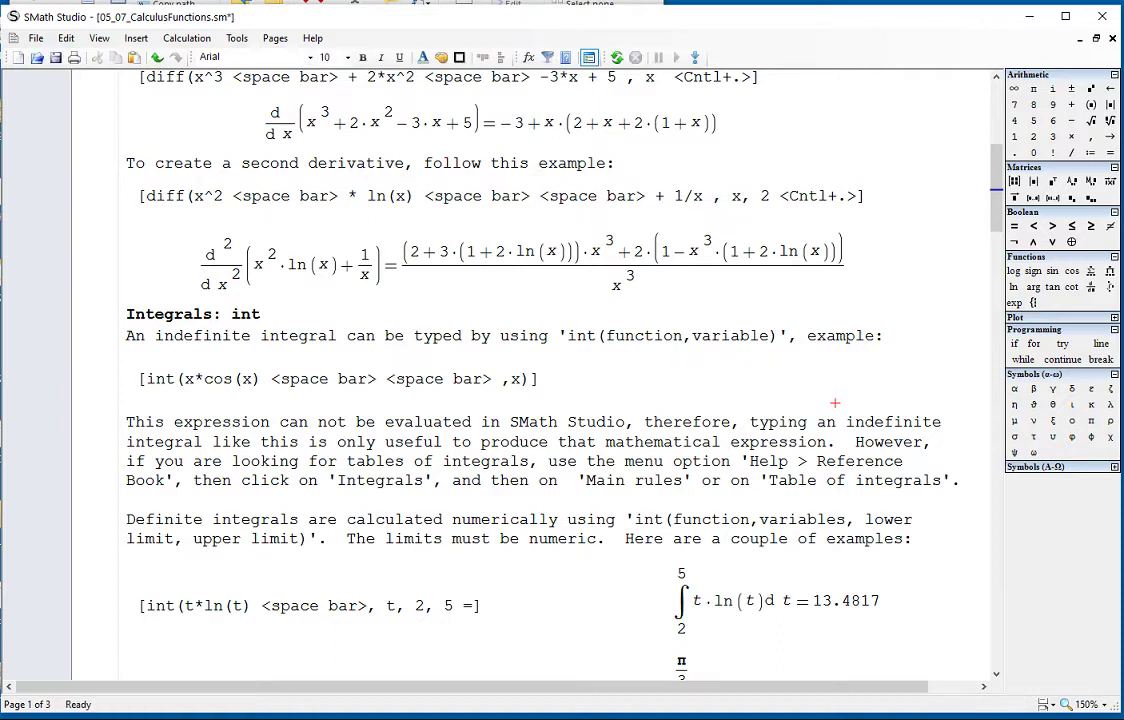
- Enter the indefinite integral int(x*cos(x),x) in the blank space beside its syntax example
click(597, 371)
text(i)
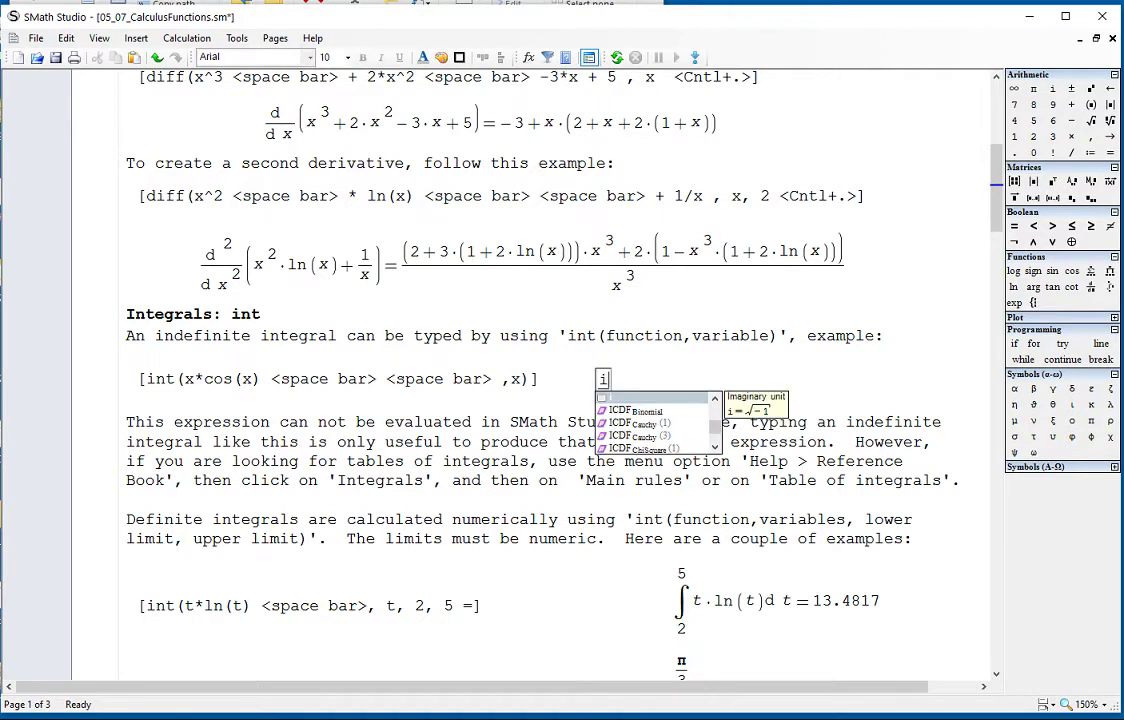
text(nt(x*cos(x)
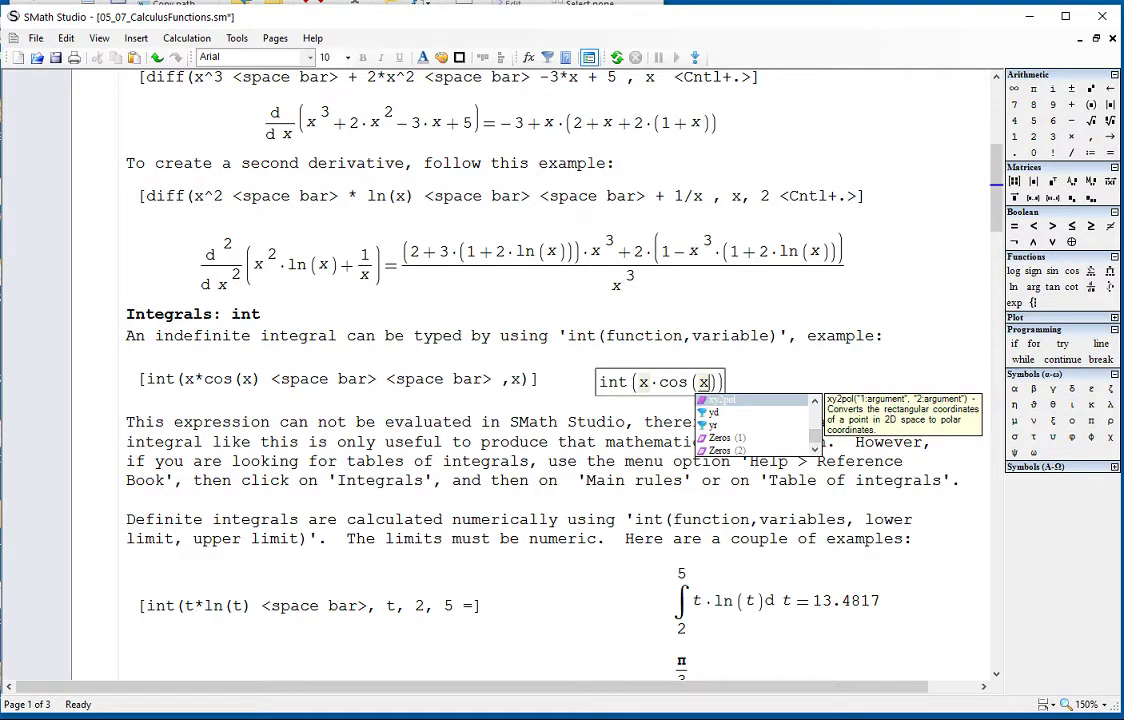
text())
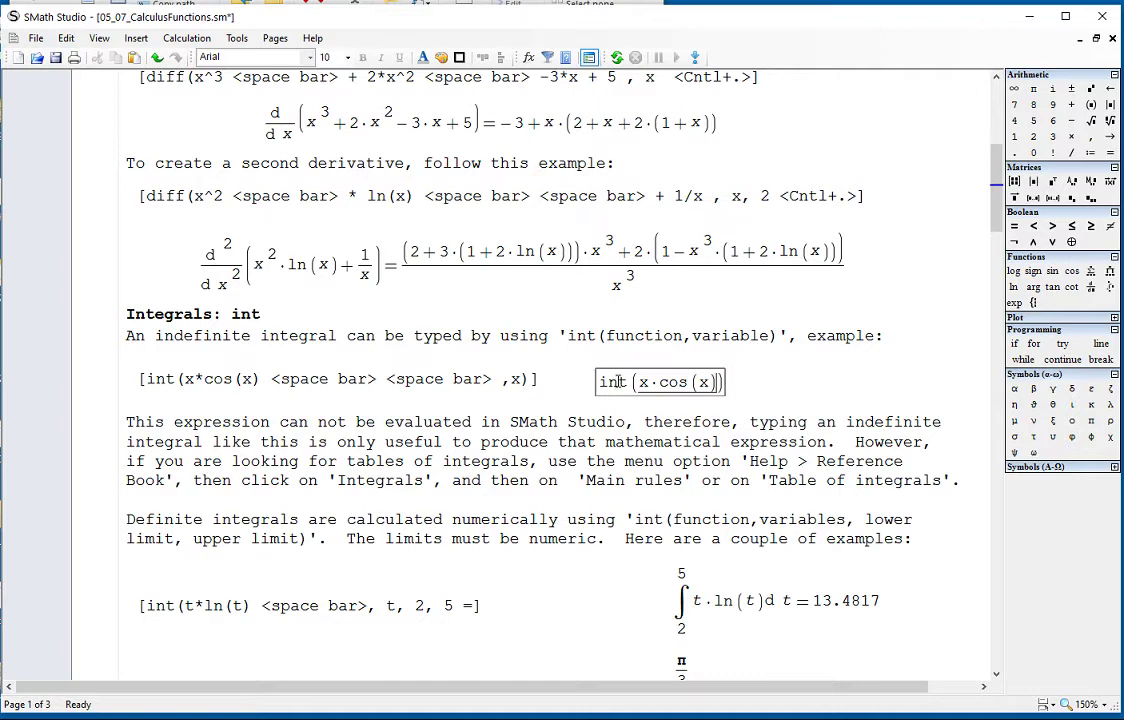
text(,x)
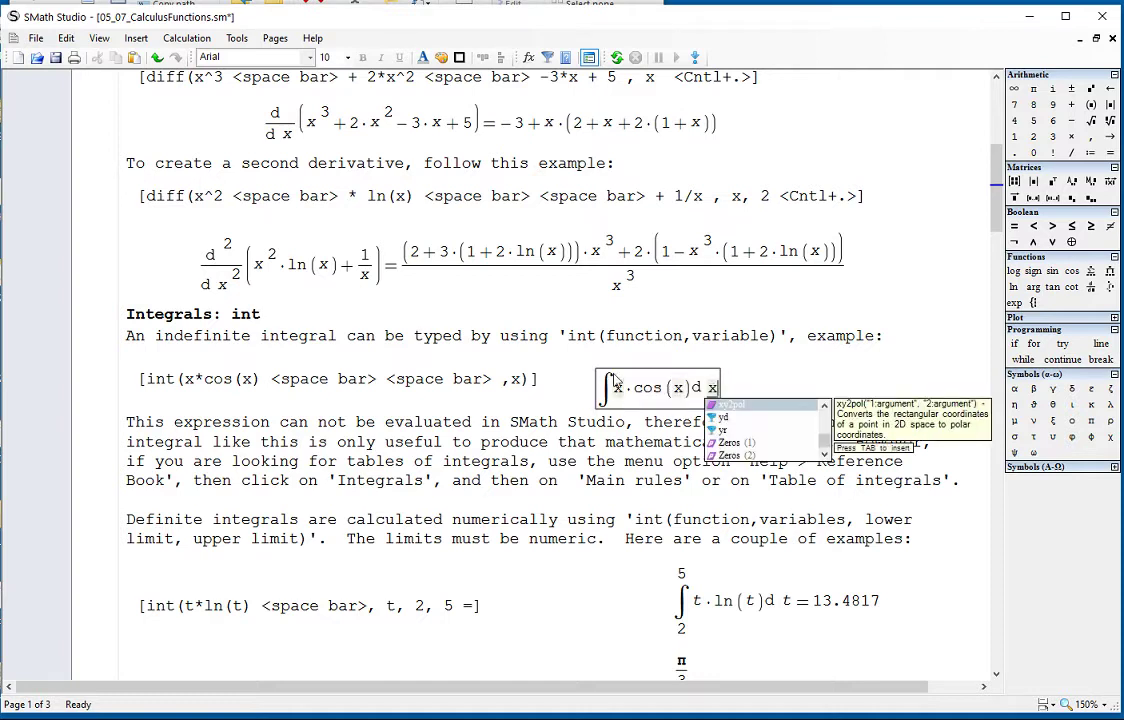
click(745, 383)
- Try to evaluate the indefinite integral of x*cos(x), and undo the evaluation
click(722, 380)
key(Down)
click(717, 380)
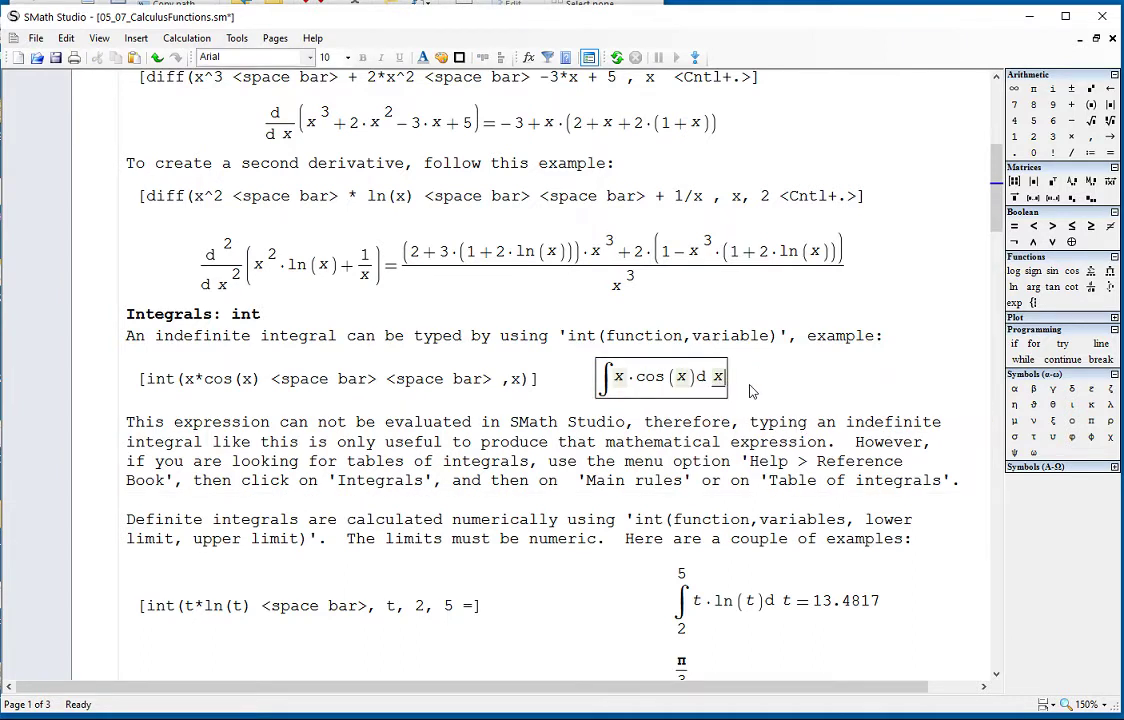
text(=∫x·cos(x)d x)
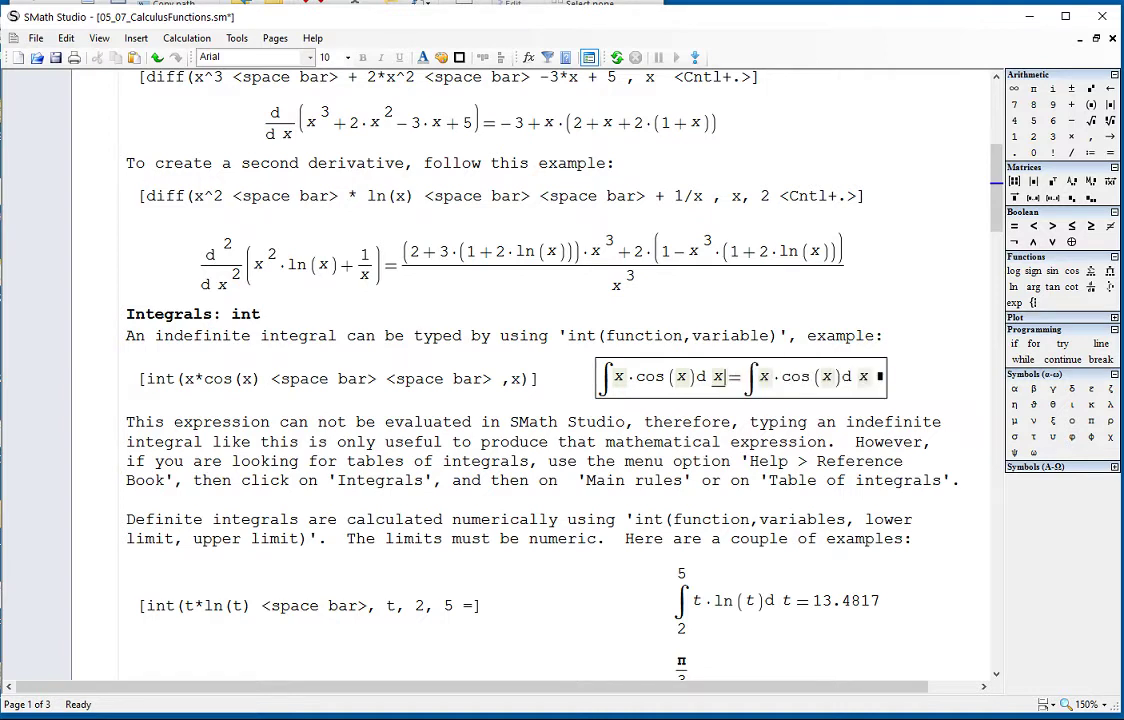
key(ctrl+z)
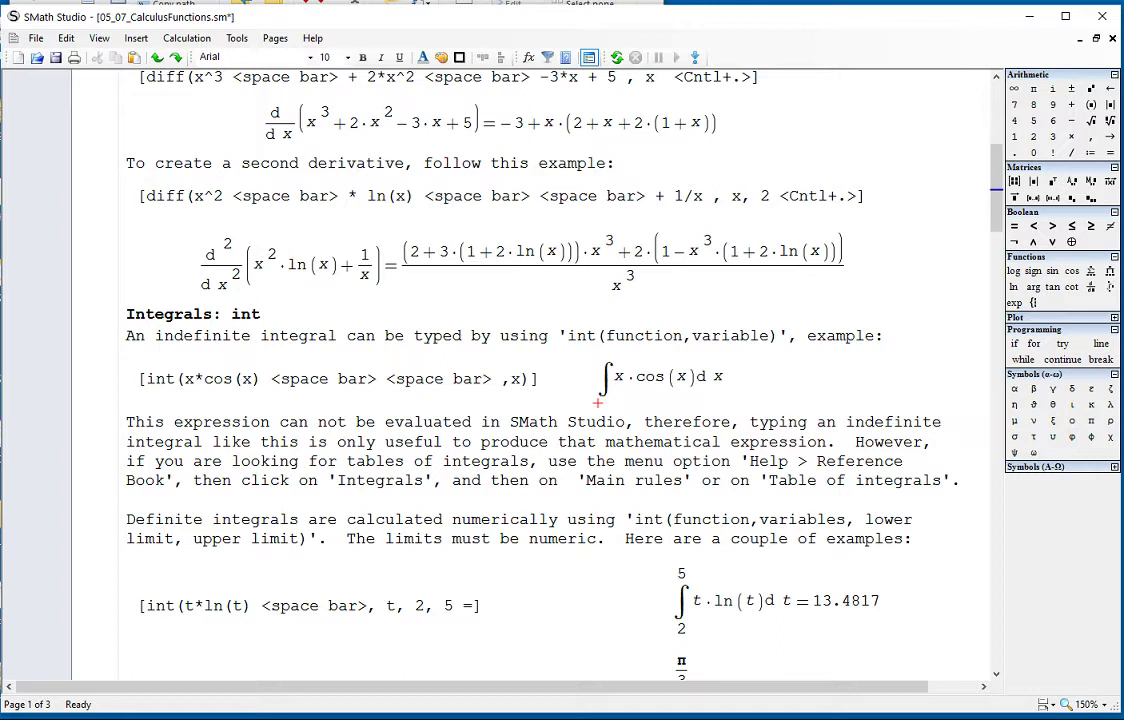
click(728, 388)
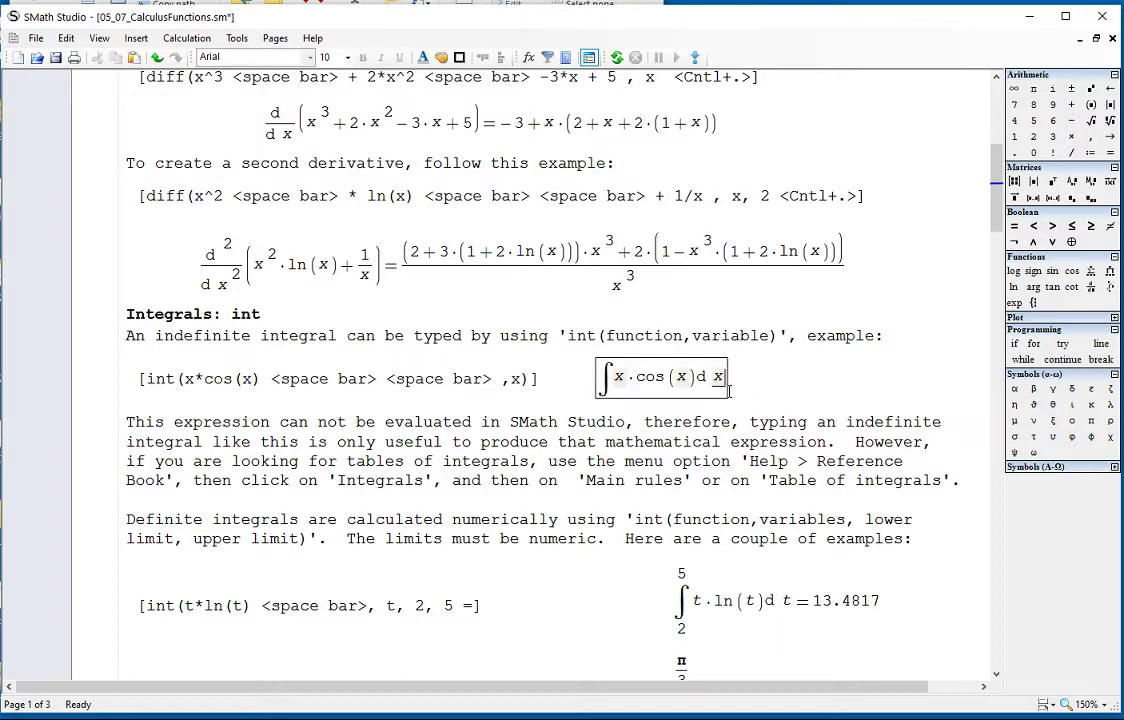
text(:=)
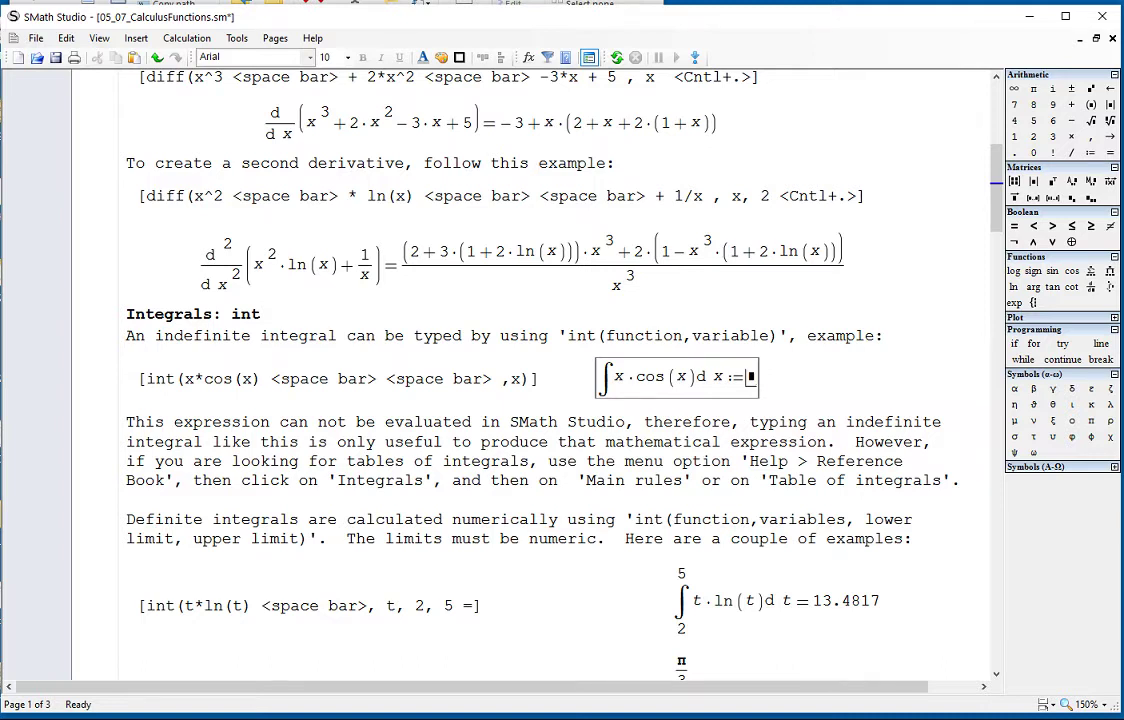
key(BackSpace)
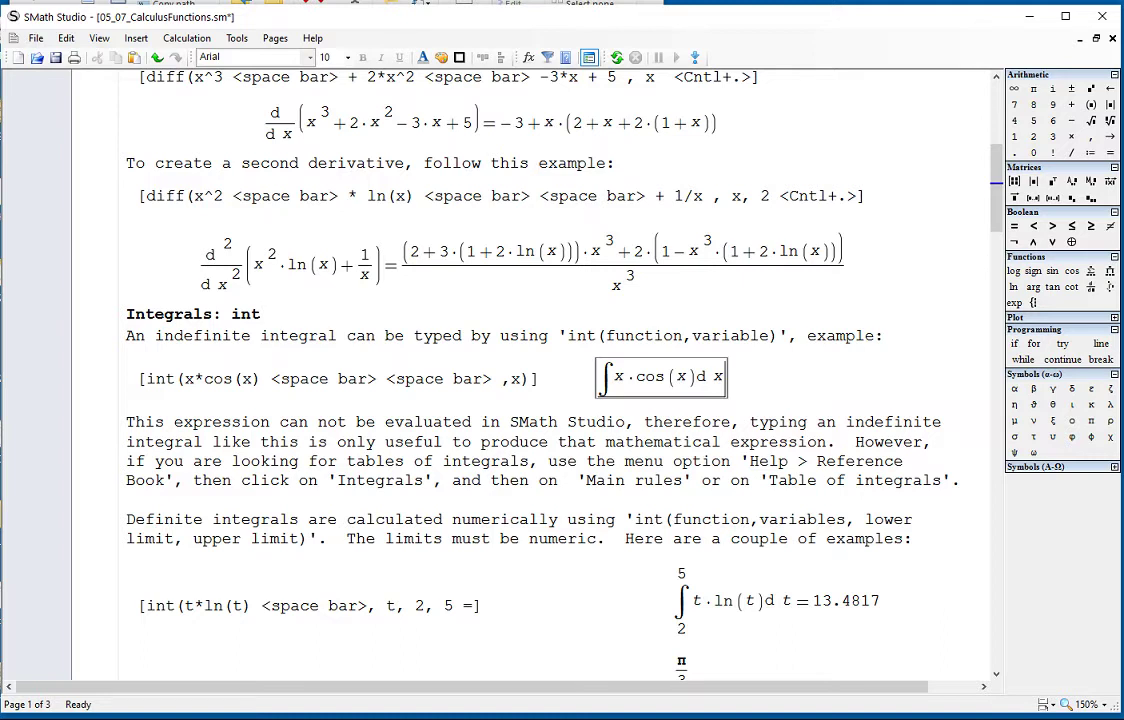
- Delete the existing evaluated definite integral of t*ln(t) in the first definite-integral example
scroll(657, 386, down, 3)
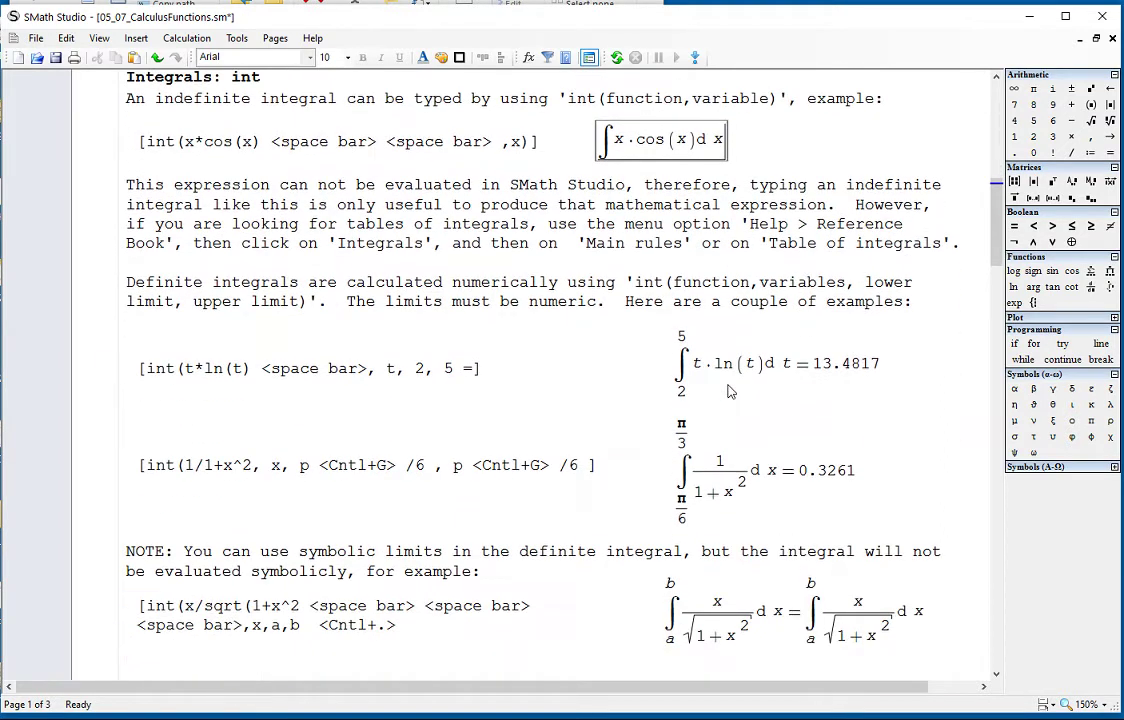
drag(776, 394, 878, 395)
click(895, 406)
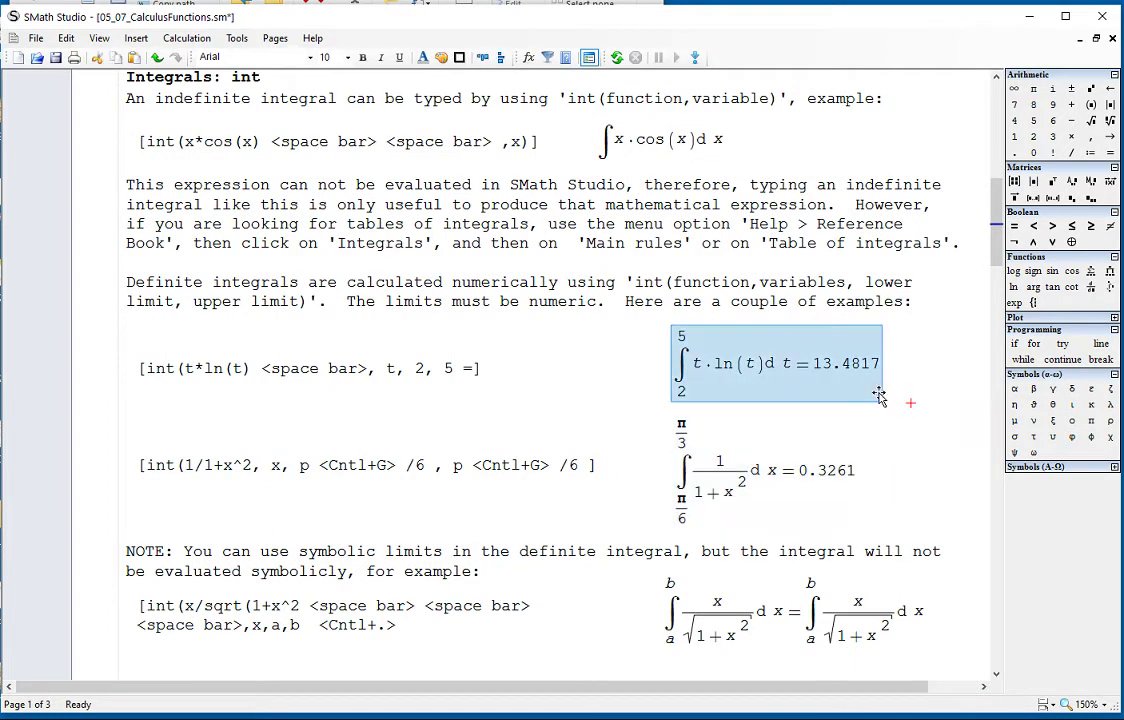
key(Delete)
- Enter the definite integral of t*ln(t) over t from 2 to 5 and align it beside its syntax example
click(521, 361)
text(int(t*)
text(ln(t))
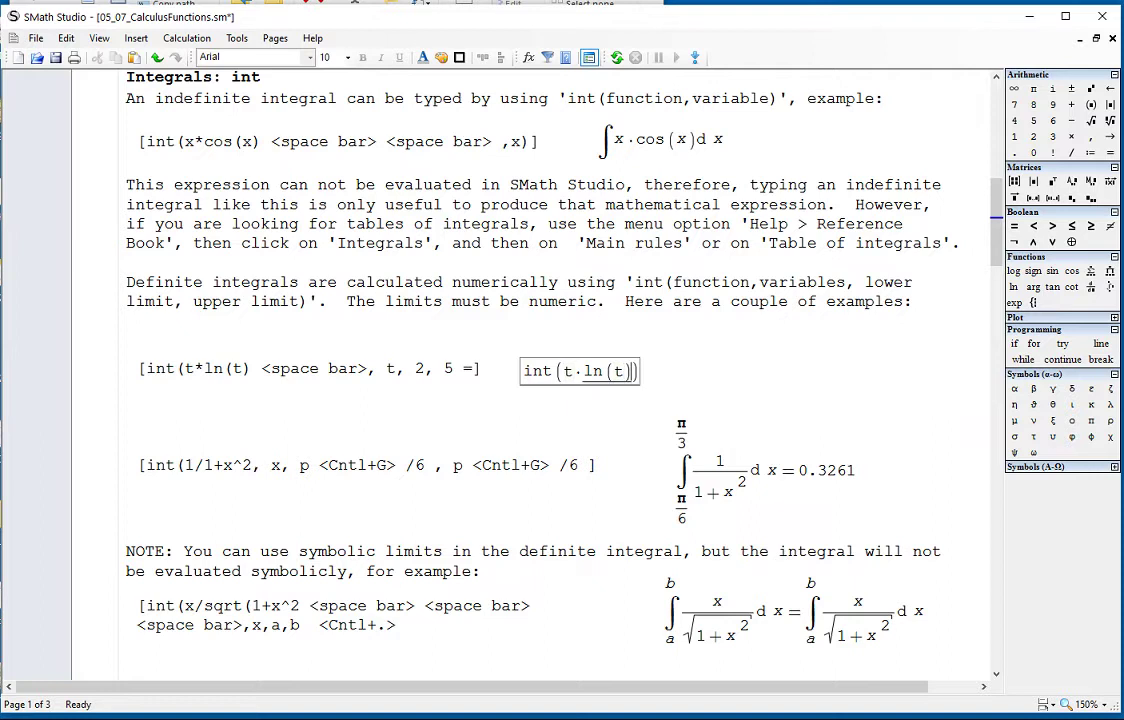
key(space)
text(,t)
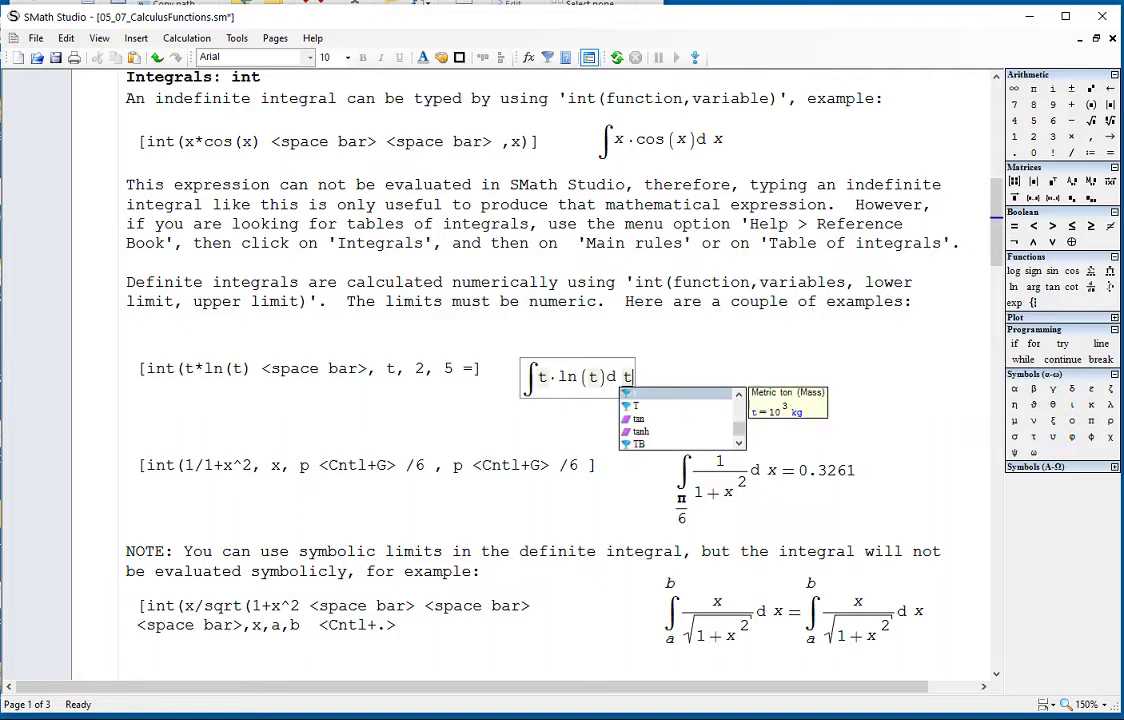
text(,2,)
text(5)
drag(672, 371, 640, 366)
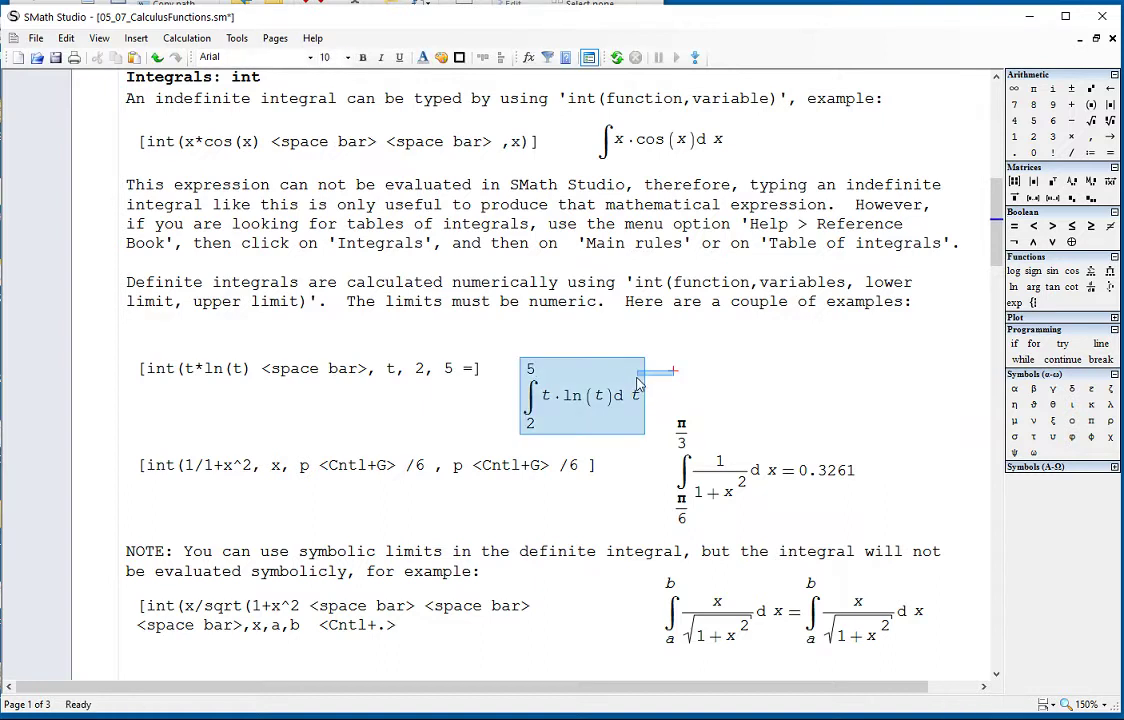
click(705, 381)
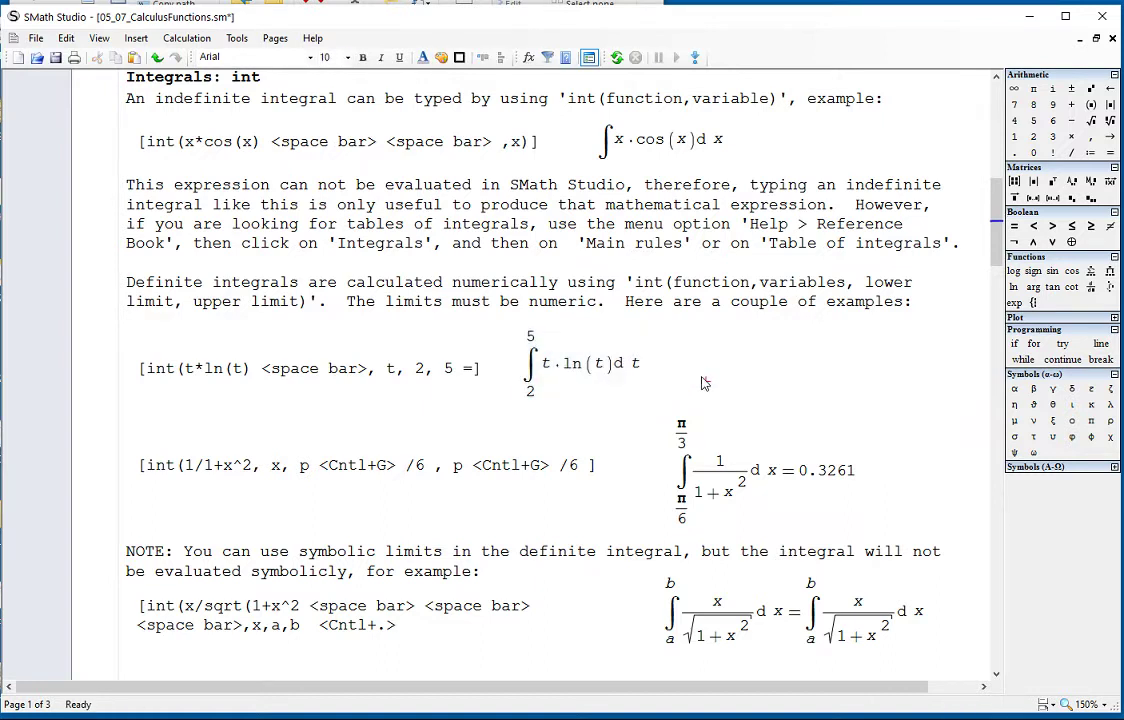
- Evaluate the definite integral of t*ln(t) numerically, and remove the evaluation
click(640, 372)
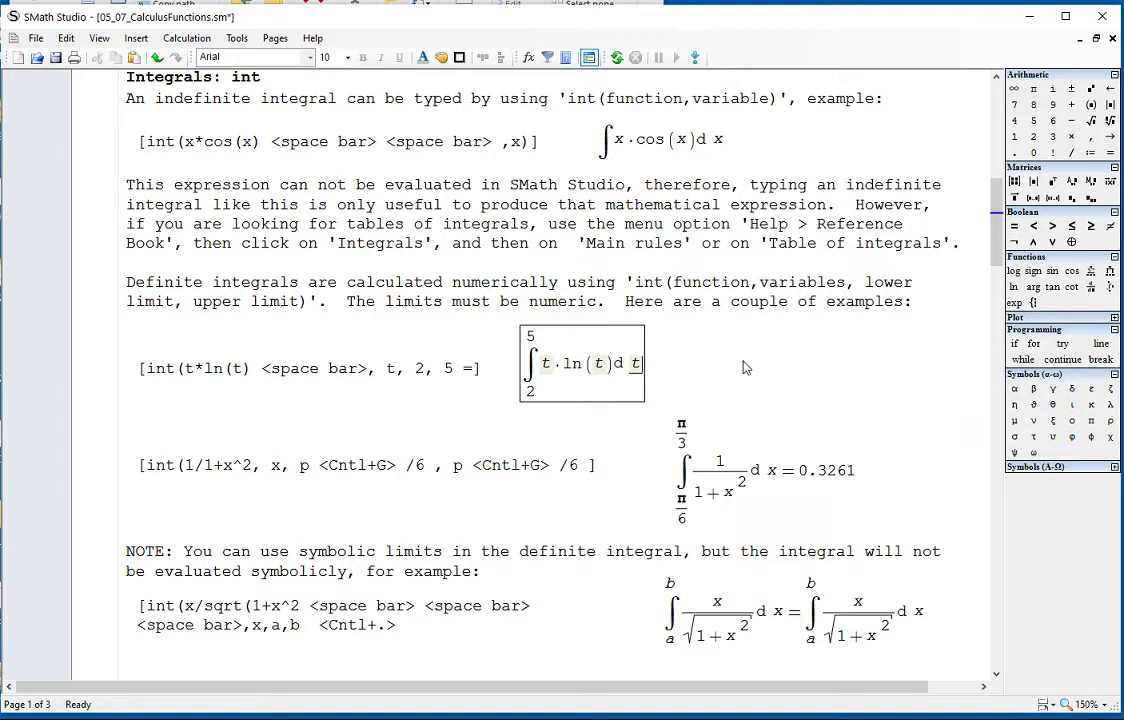
text(=13.4817)
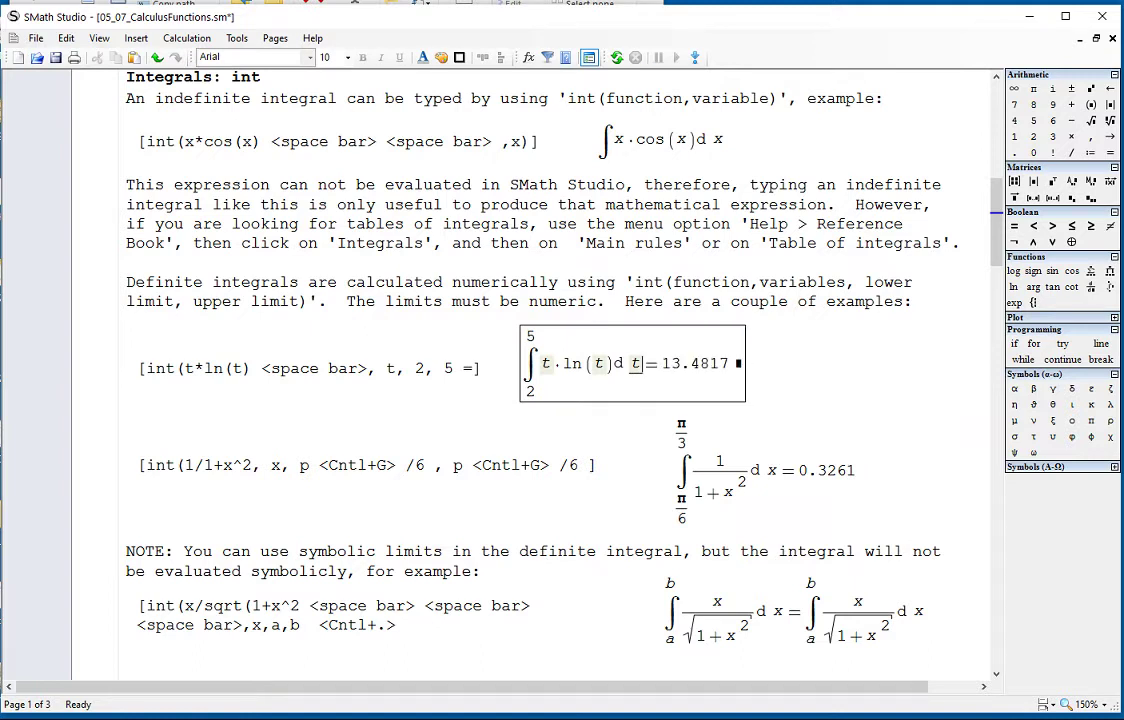
key(BackSpace)
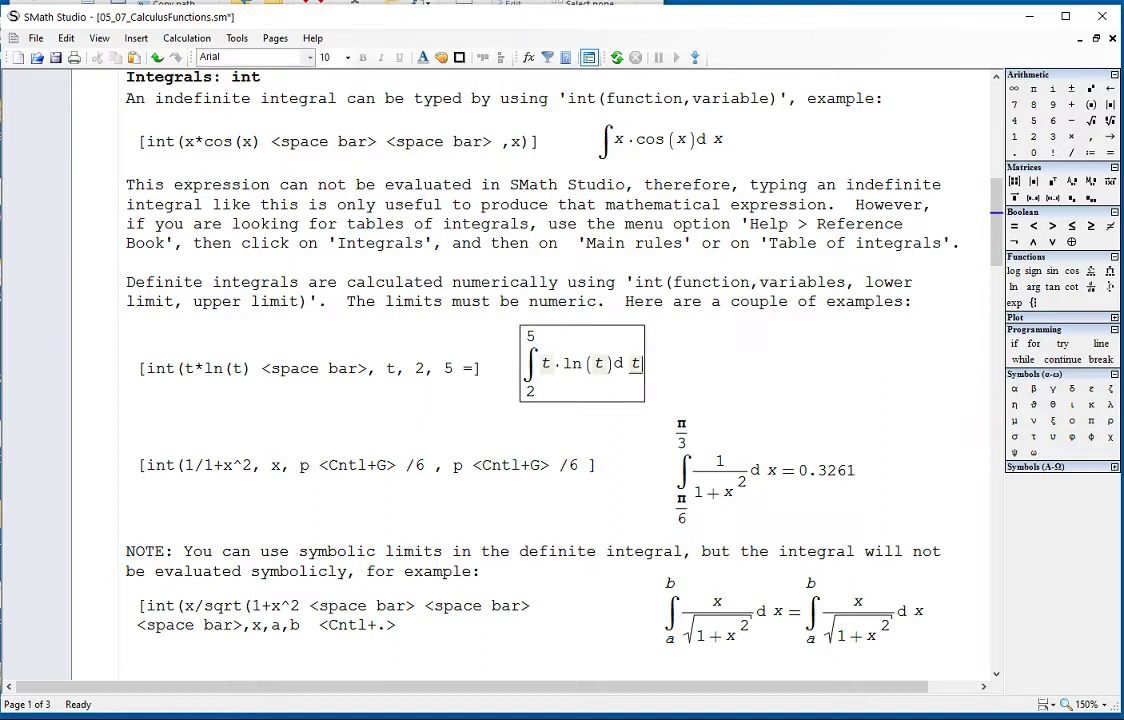
- Evaluate the definite integral of t*ln(t) symbolically, and remove the evaluation
key(ctrl+period)
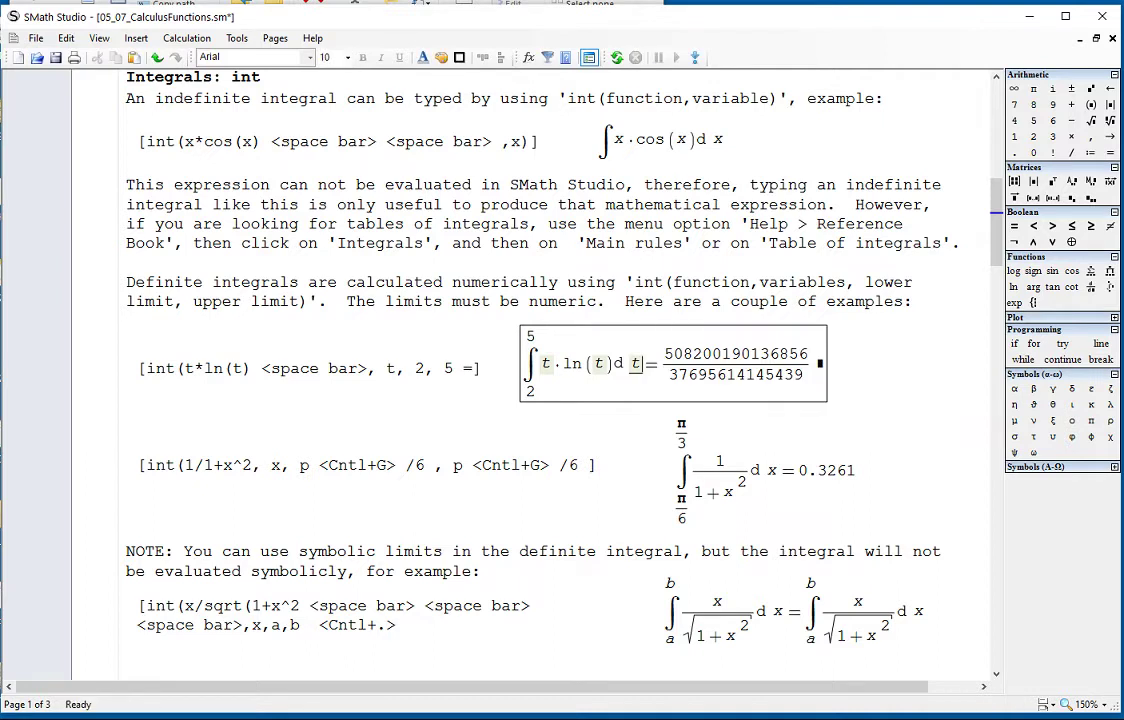
click(856, 371)
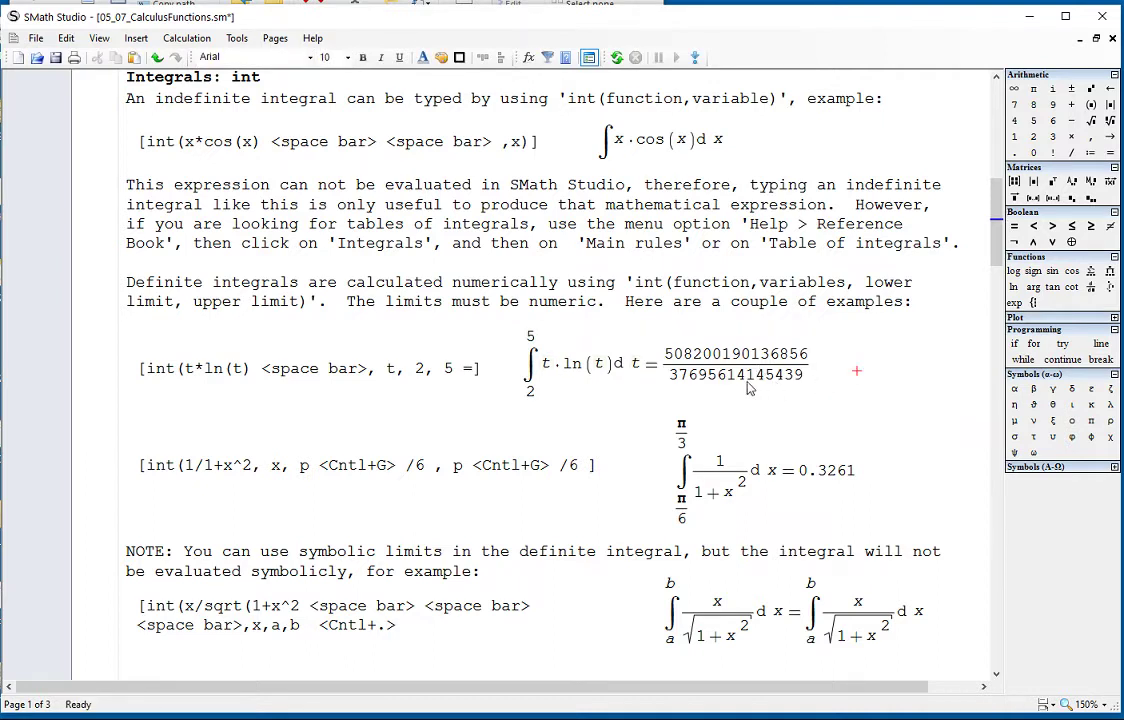
drag(812, 355, 674, 380)
key(Delete)
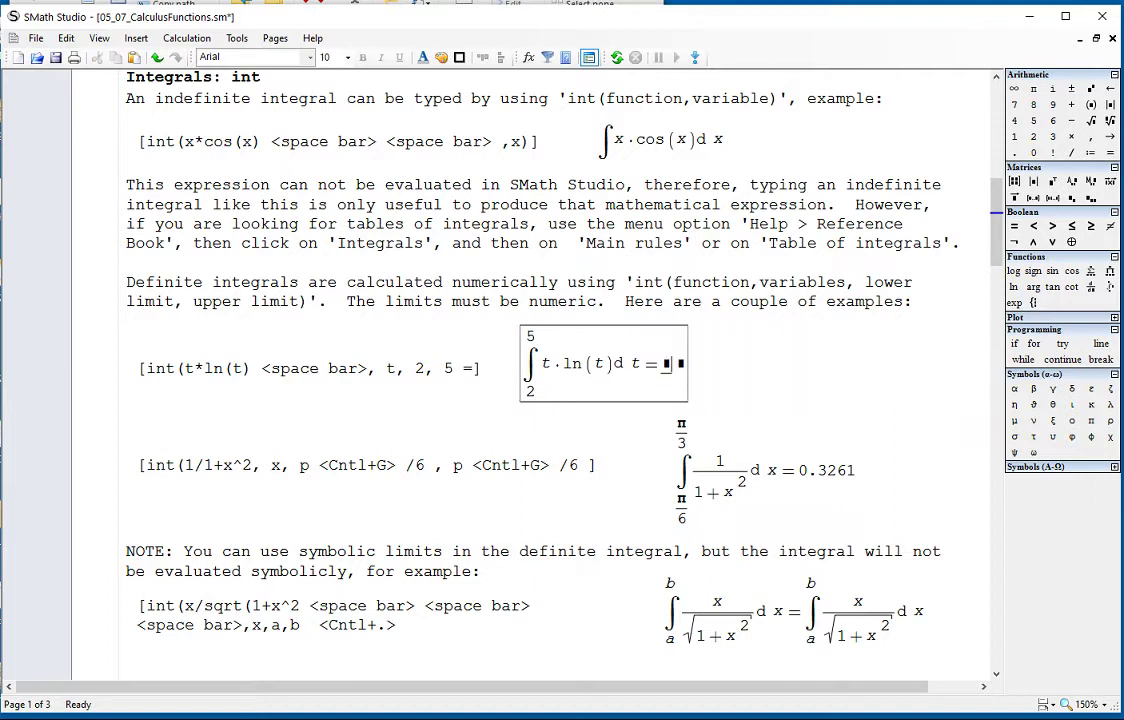
key(BackSpace)
key(BackSpace)
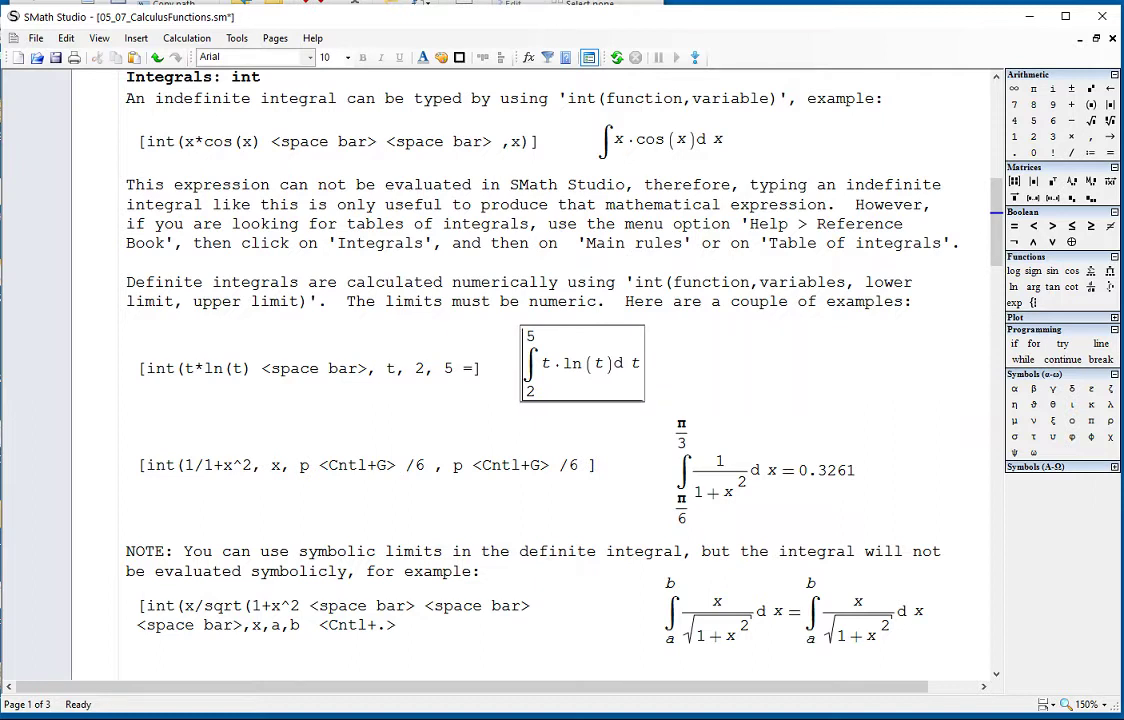
- Evaluate the definite integral of t*ln(t) from 2 to 5 numerically
text(=13.4817)
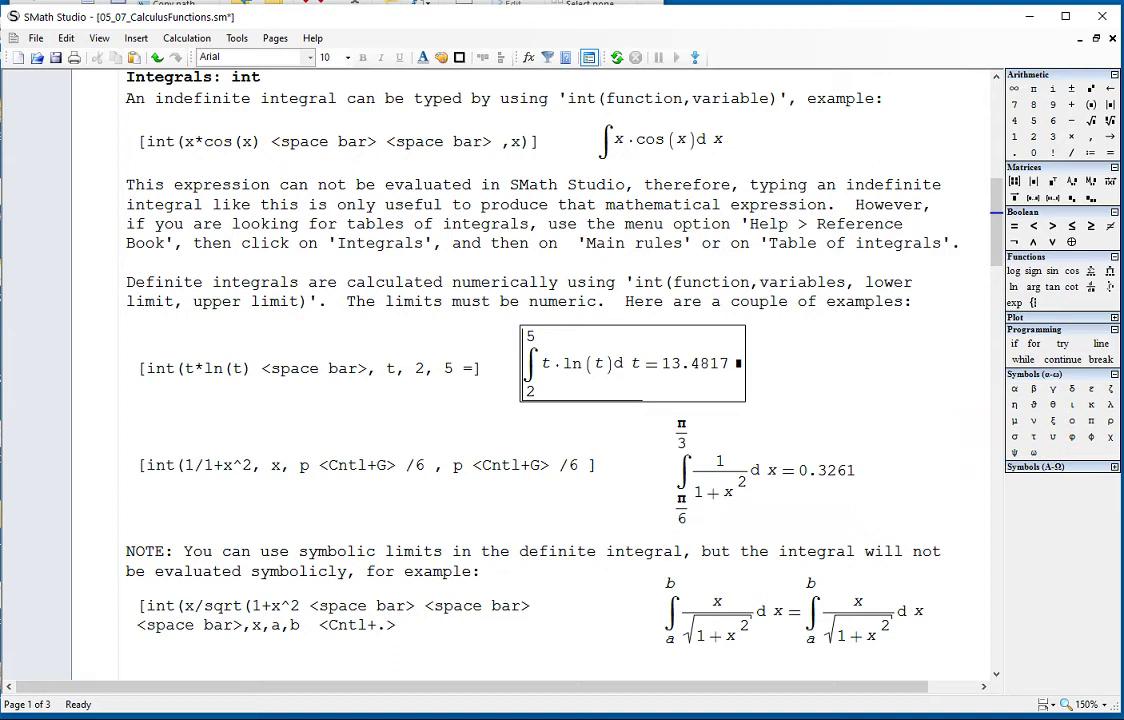
click(793, 407)
- Delete the existing evaluated integral of 1/(1+x^2) in the second definite-integral example
scroll(851, 408, down, 1)
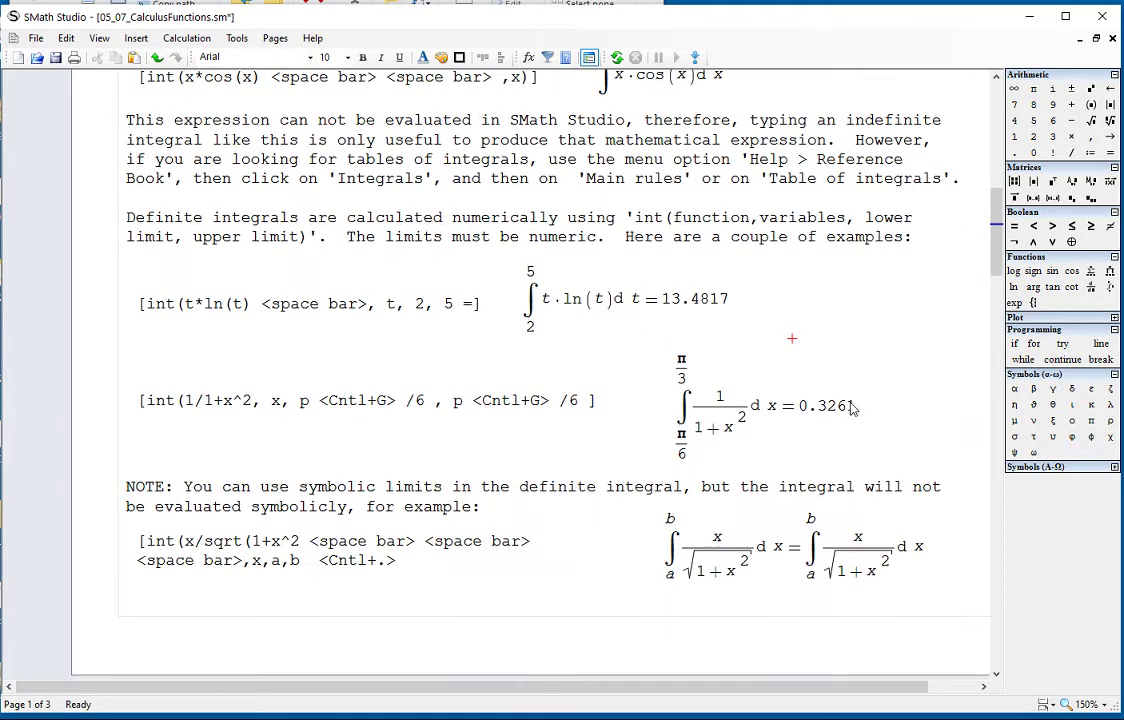
drag(908, 421, 840, 426)
key(Delete)
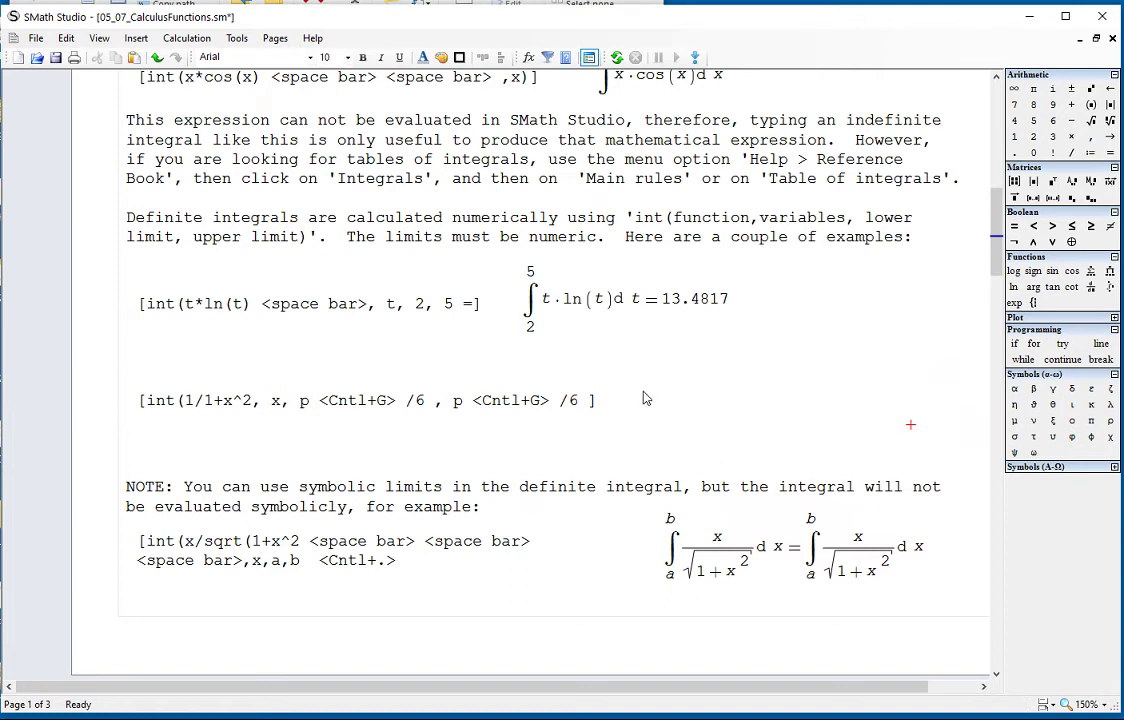
- Enter an integral of 1/(1+x^2) with respect to x beside the second definite-integral syntax example
click(644, 396)
text(int)
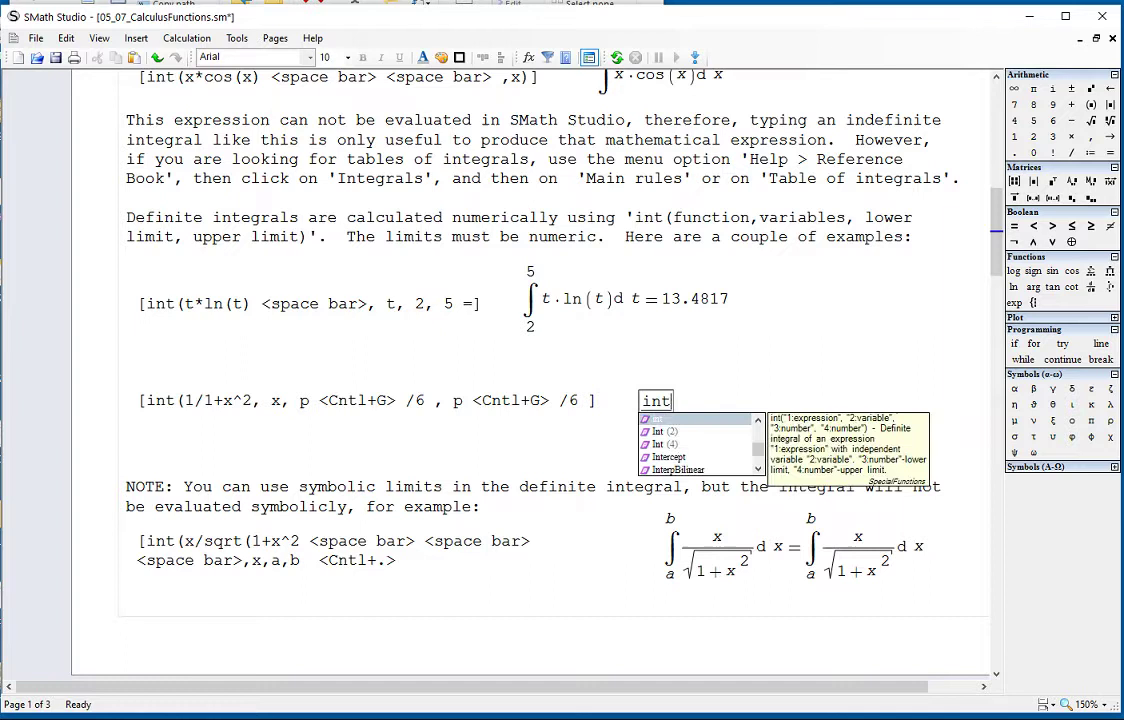
text((1/(1+x^2)
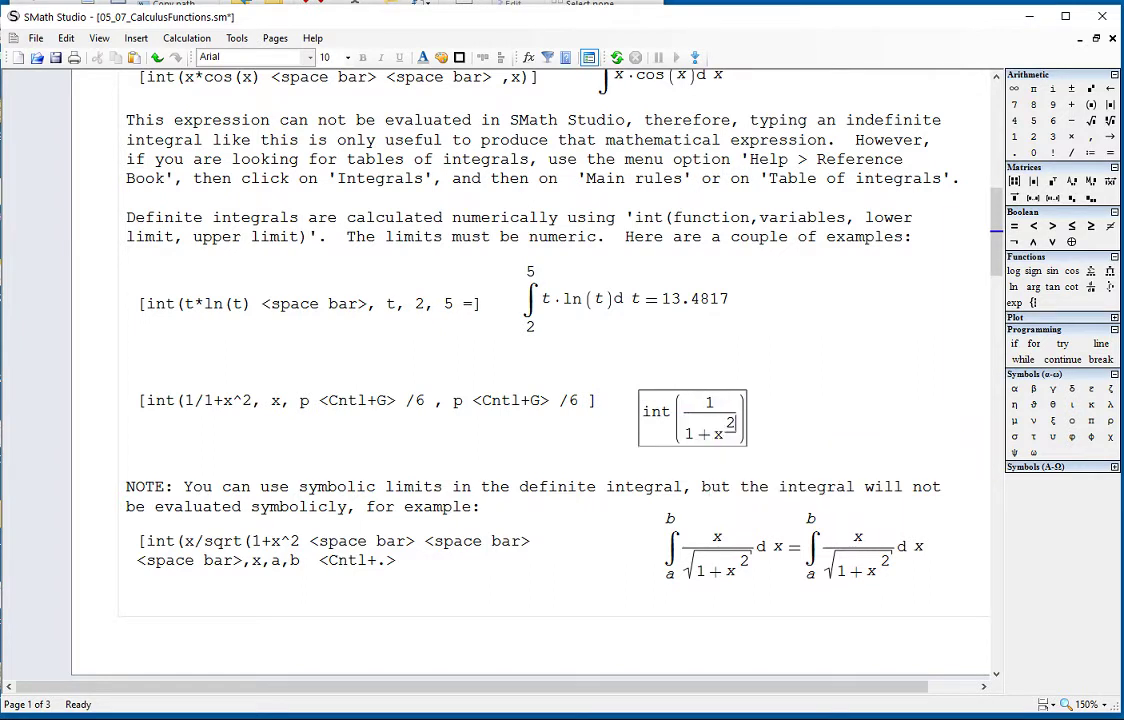
key(space)
key(space)
key(space)
text(, x)
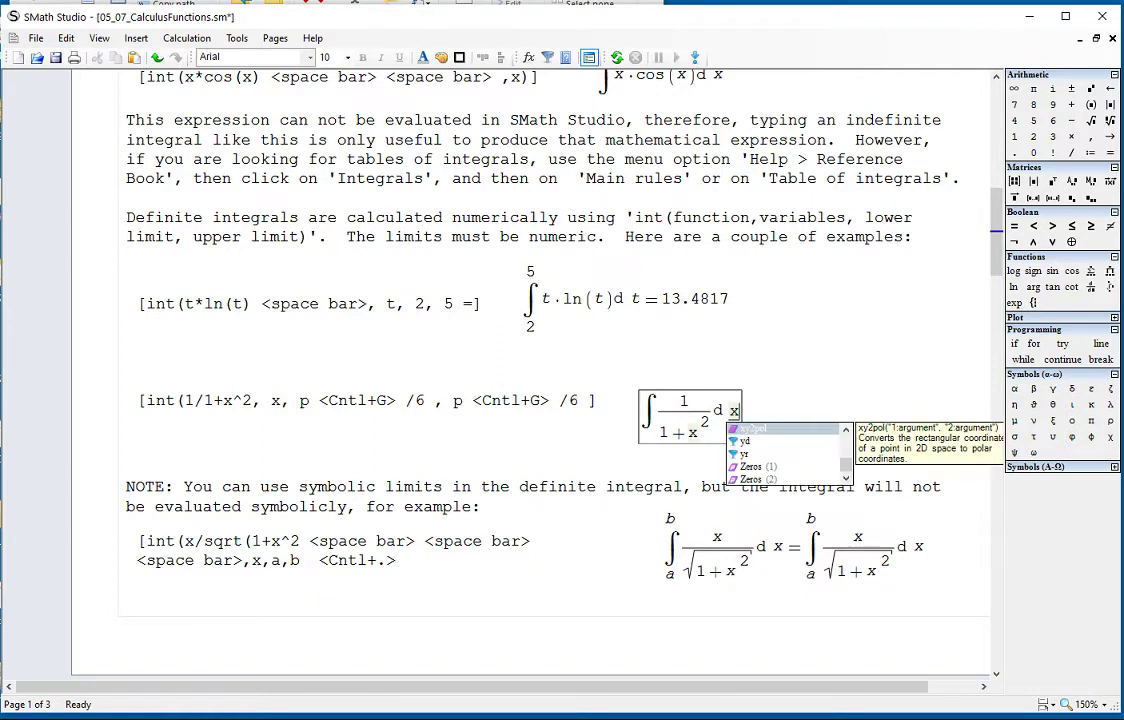
- Add the lower limit π/6 and the upper limit π/3 to the integral of 1/(1+x^2)
text(, p)
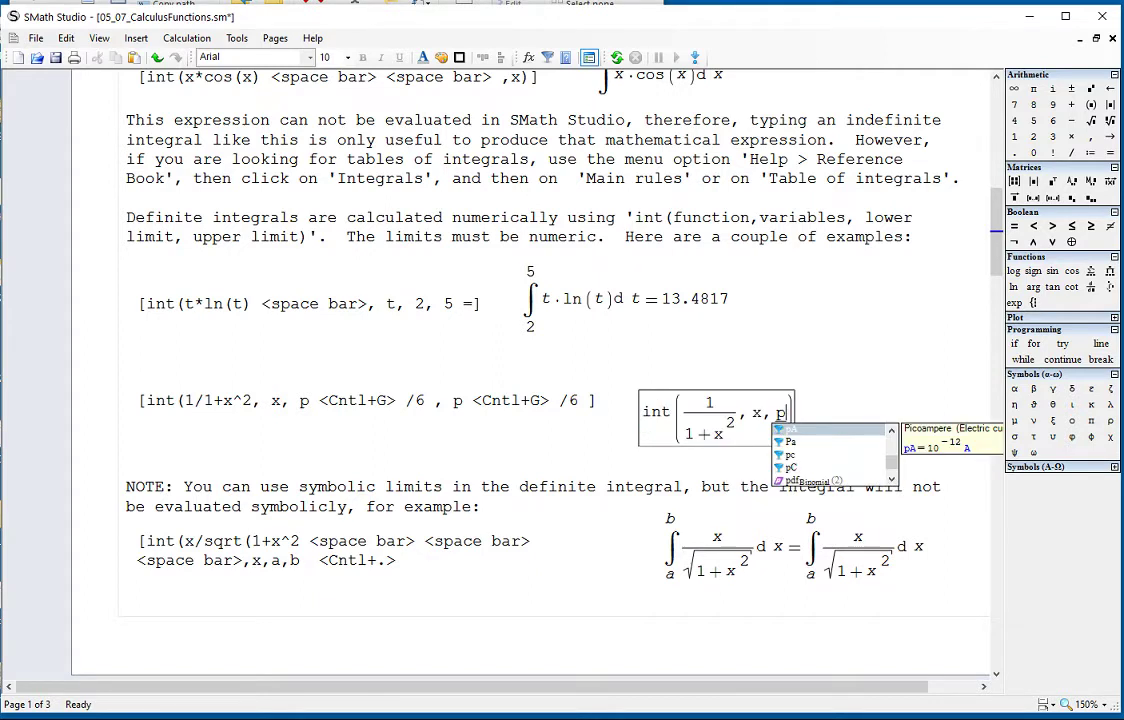
key(ctrl+g)
text(/6 )
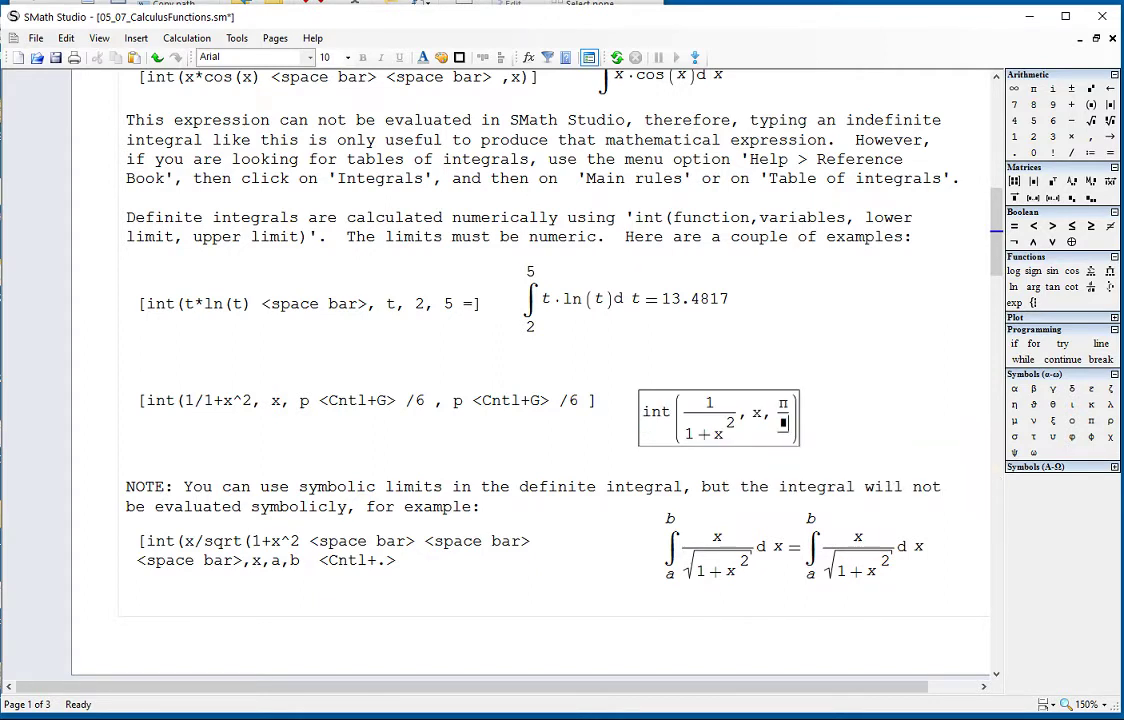
text(, )
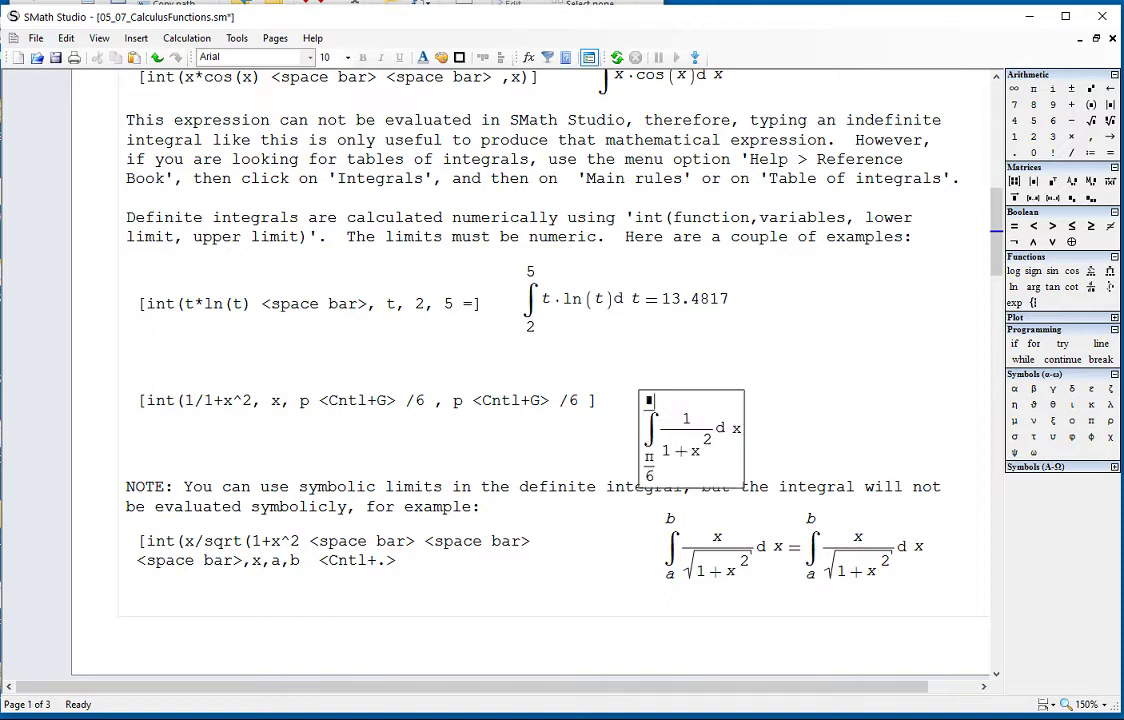
text(p)
key(ctrl+g)
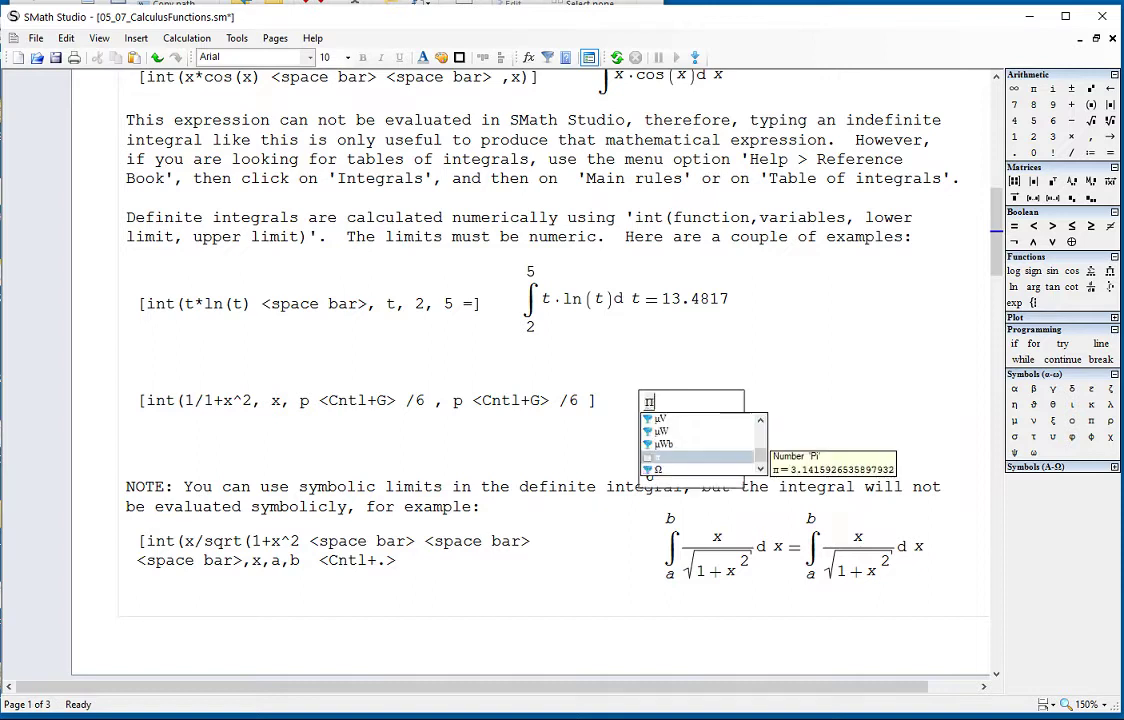
text(/)
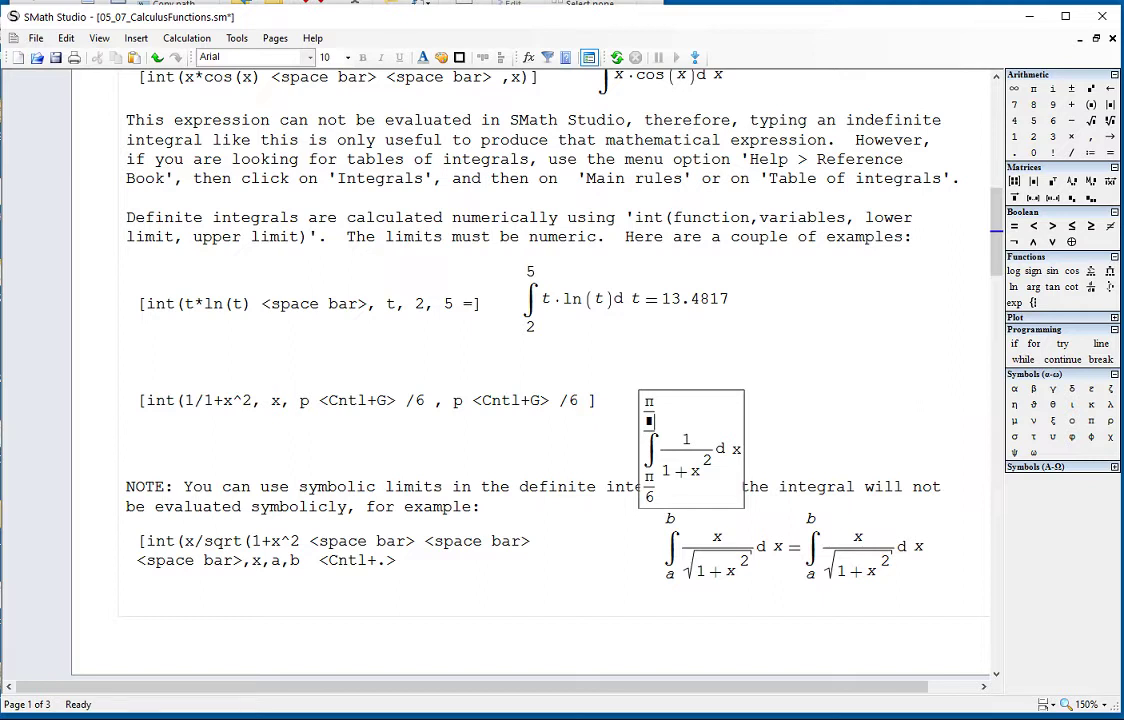
text(3)
- Evaluate the integral of 1/(1+x^2) numerically and align it beside its syntax example
text(= 0.3261)
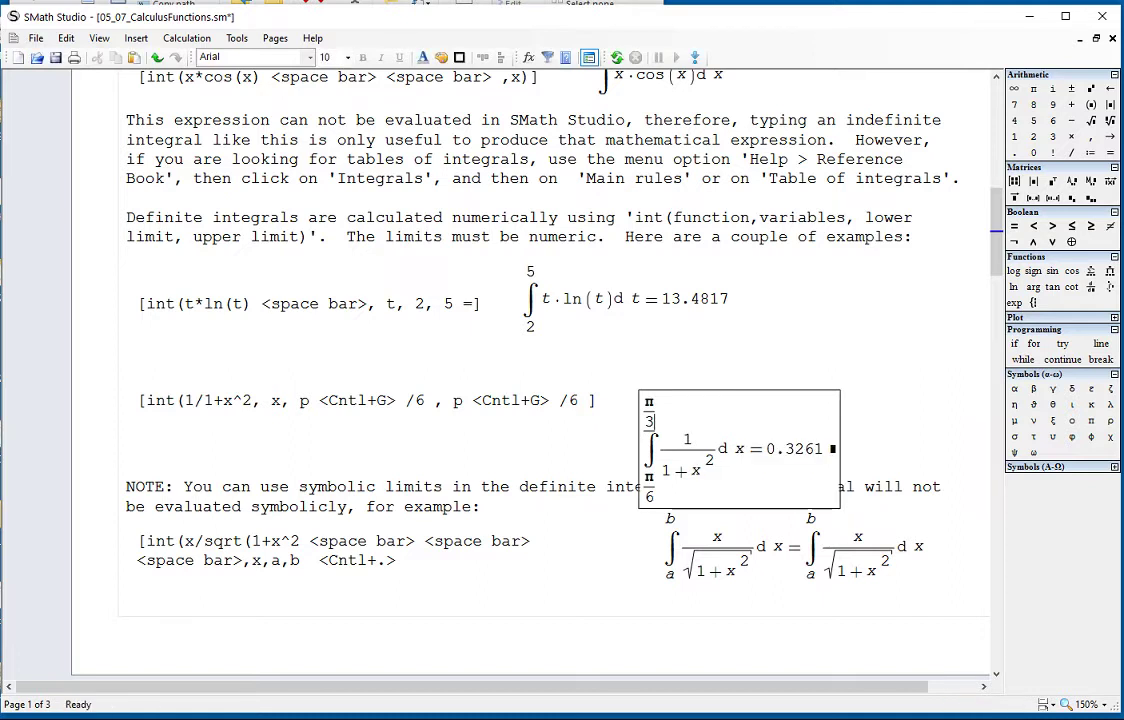
click(867, 413)
drag(867, 413, 829, 376)
- Correct the upper limit's denominator to 3 in the syntax text of the 1/(1+x^2) example
click(583, 410)
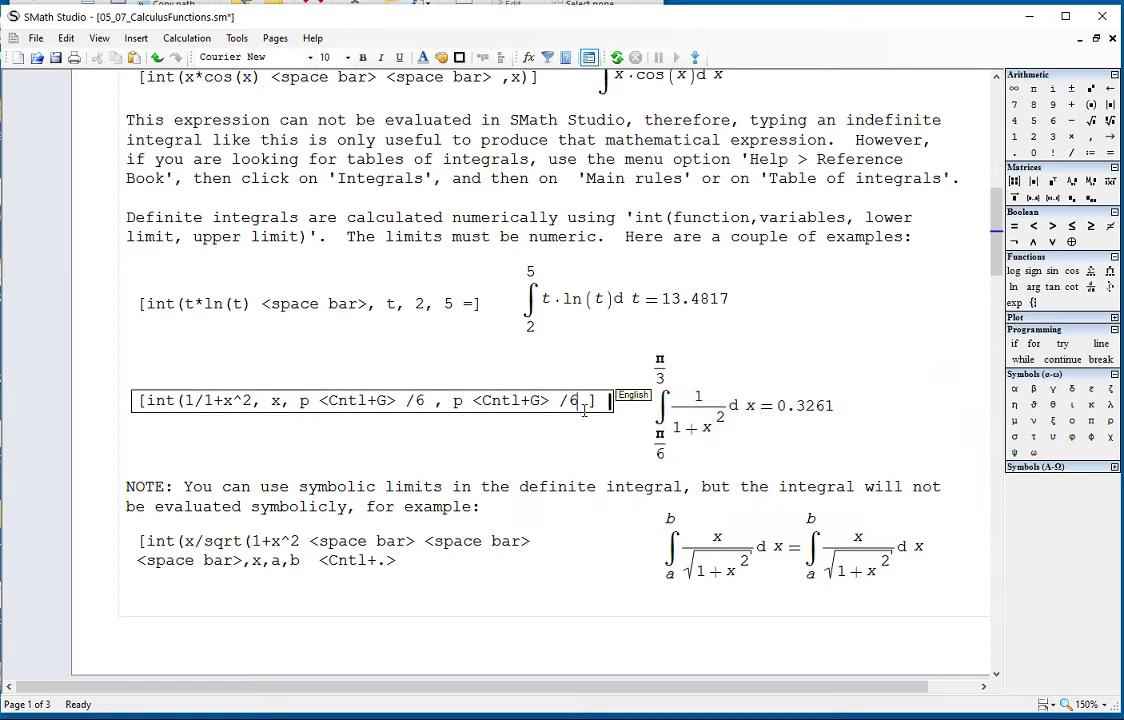
key(BackSpace)
text(3)
click(870, 362)
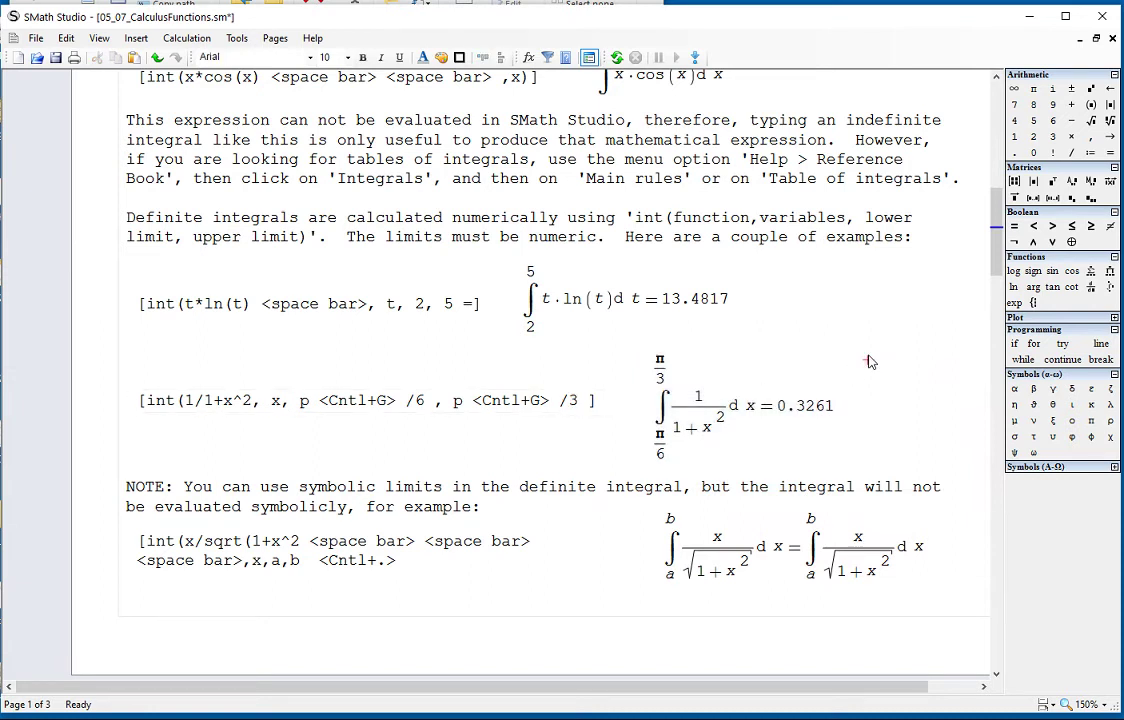
- Delete the existing symbolic-limit integral of x/sqrt(1+x^2) below the note on symbolic limits
scroll(870, 362, down, 3)
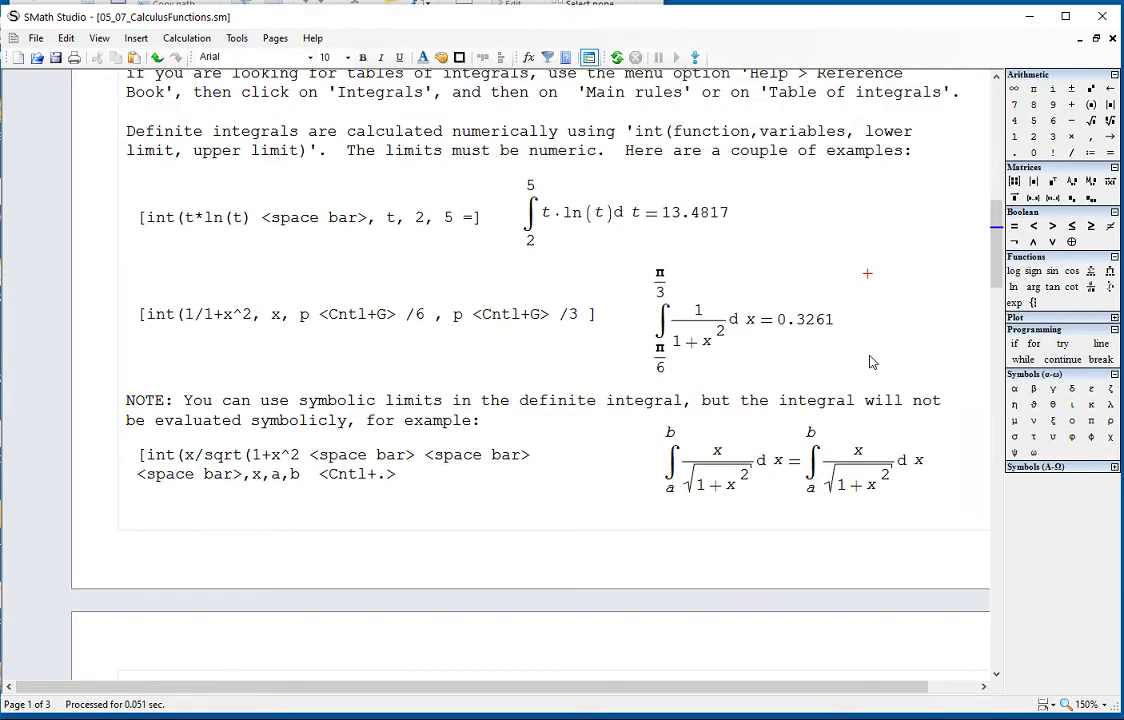
scroll(870, 362, down, 1)
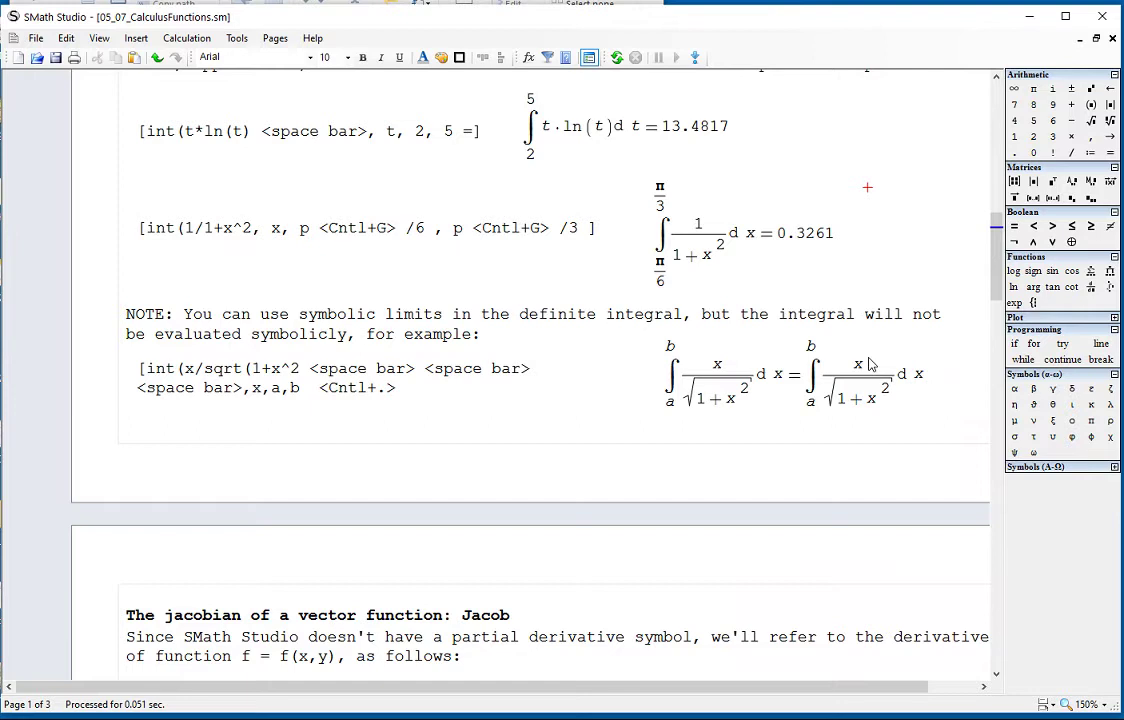
drag(664, 362, 877, 389)
key(Delete)
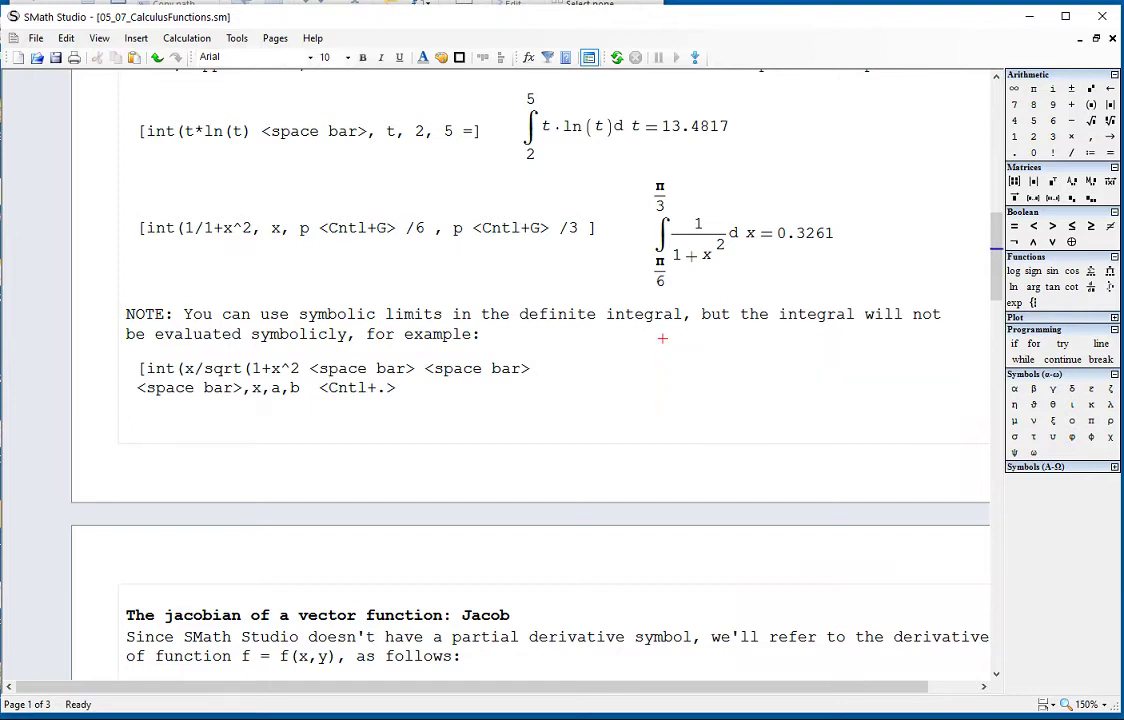
- Enter the definite integral of x/sqrt(1+x^2) over x from a to b and align it beside its syntax example
text(int(x/sqrt()
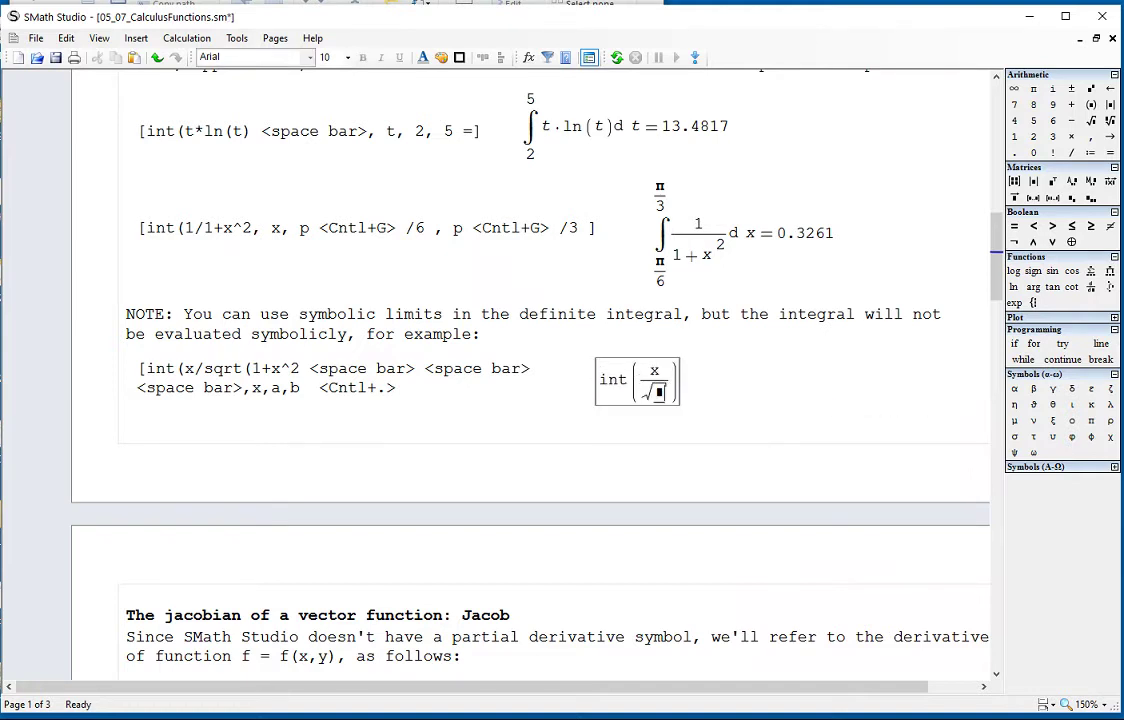
text(1+x^2)
key(space)
key(space)
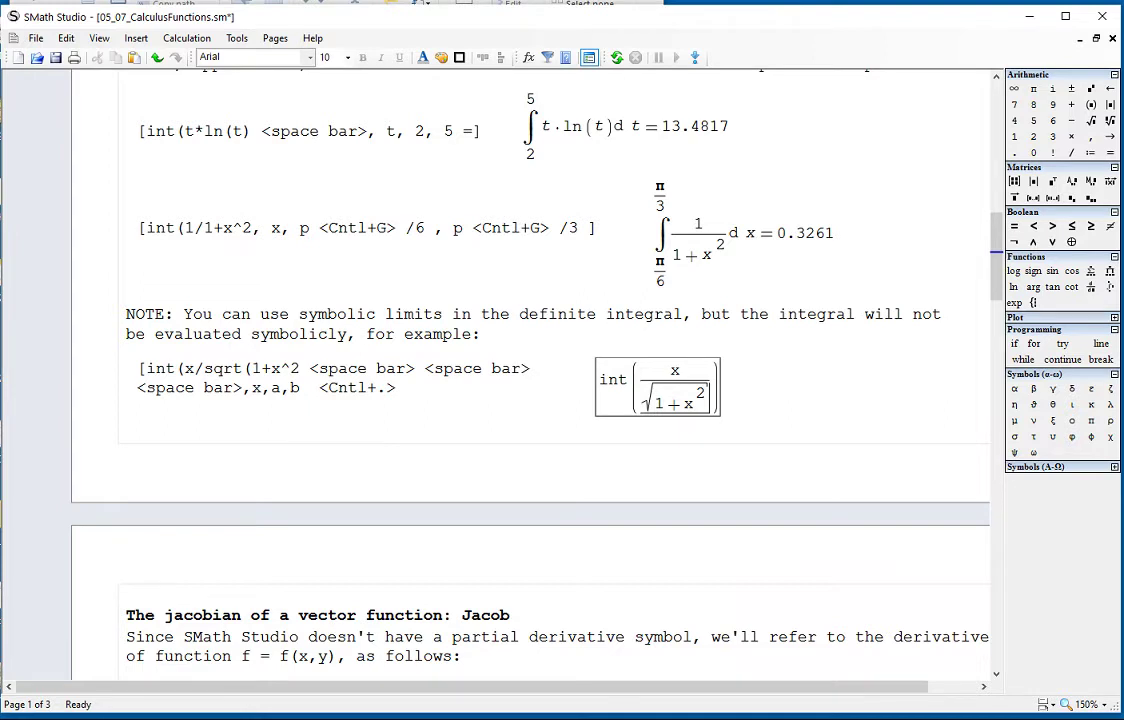
text(,x)
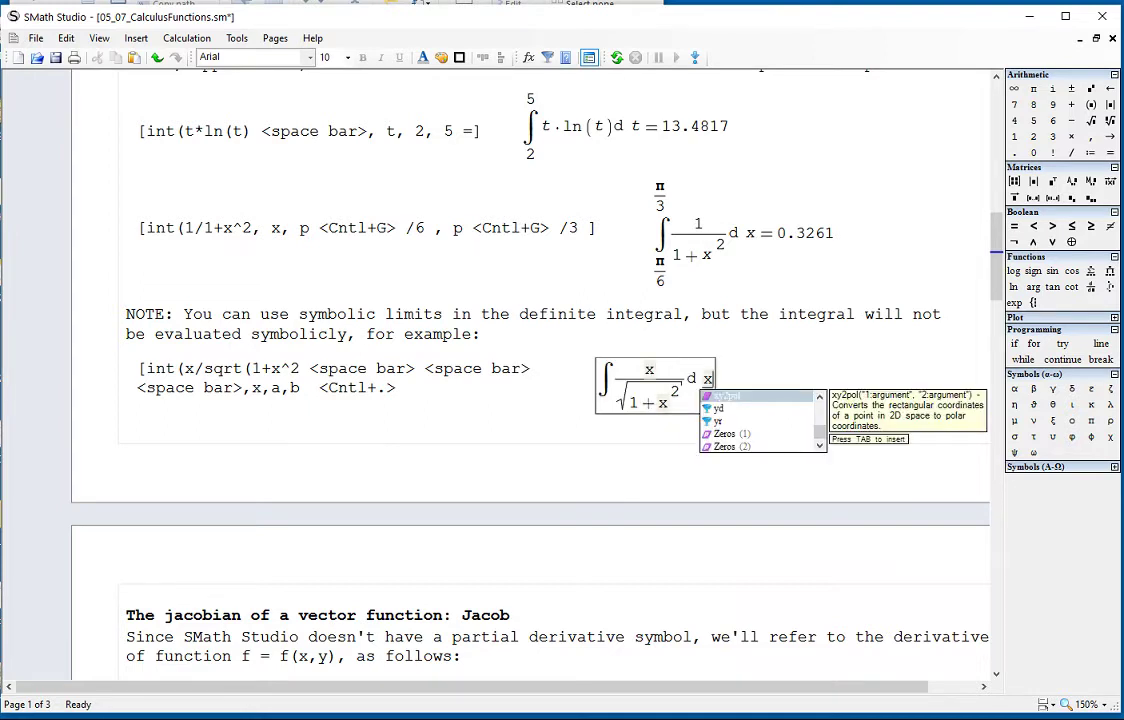
text(,a,b)
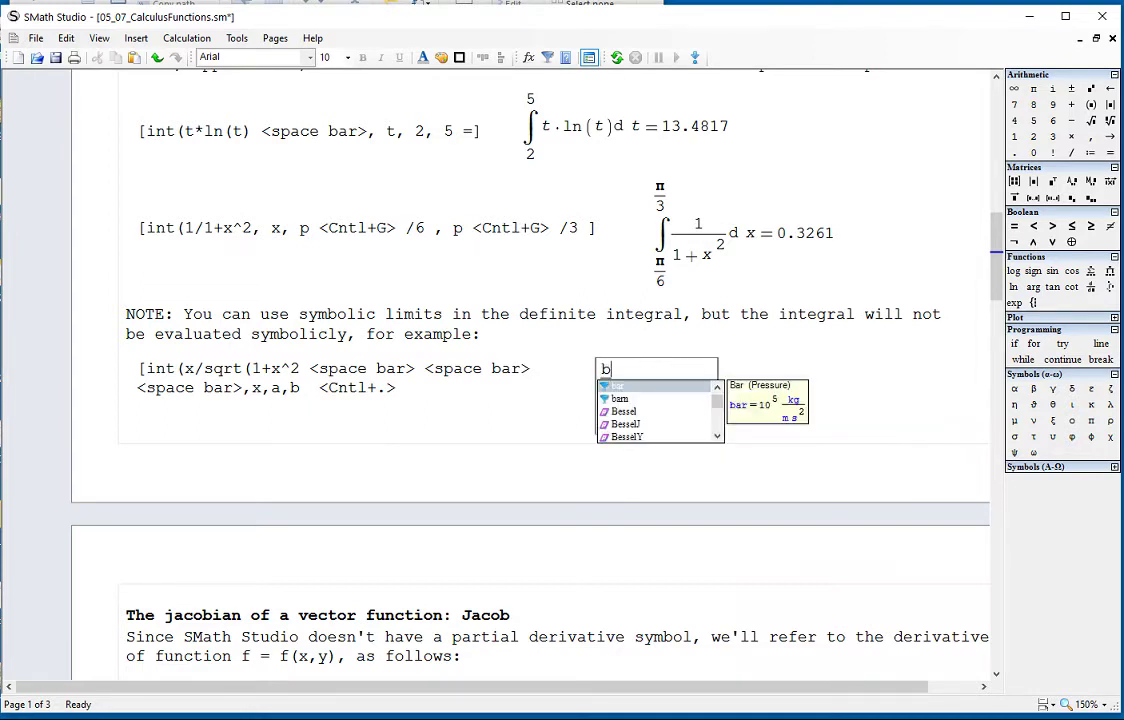
click(866, 372)
drag(748, 436, 698, 391)
- Evaluate the definite integral of x/sqrt(1+x^2) from a to b symbolically
click(737, 392)
click(716, 377)
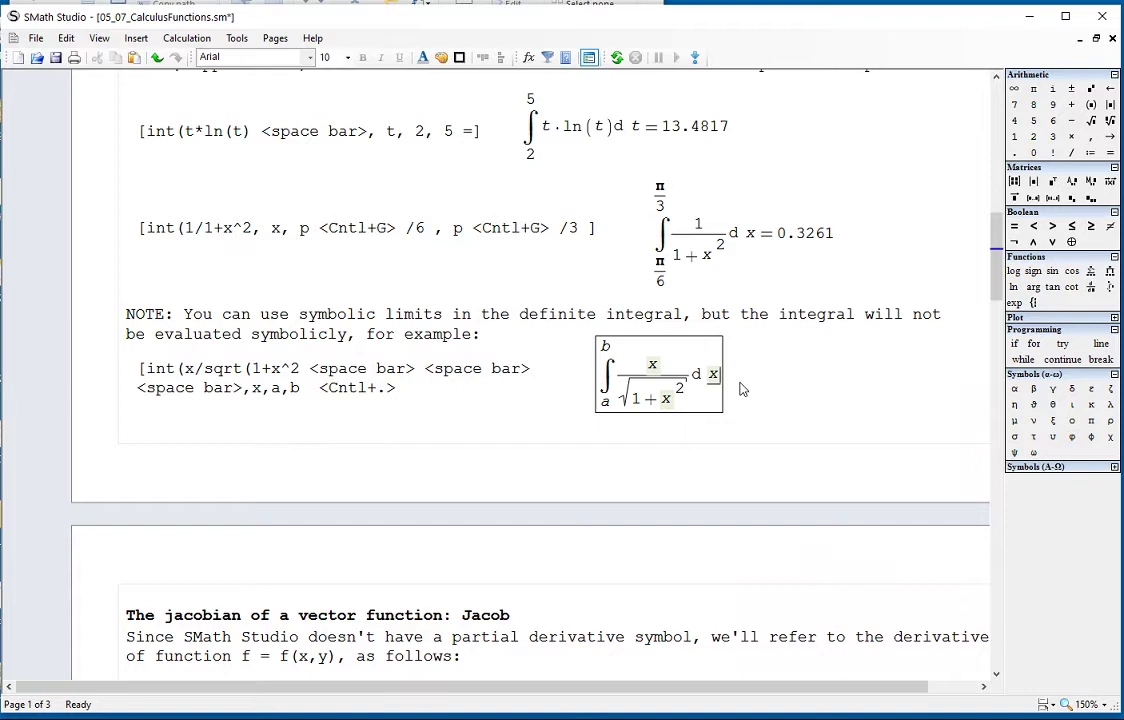
text(= ∫_a^b x/√(1+x^2) d x)
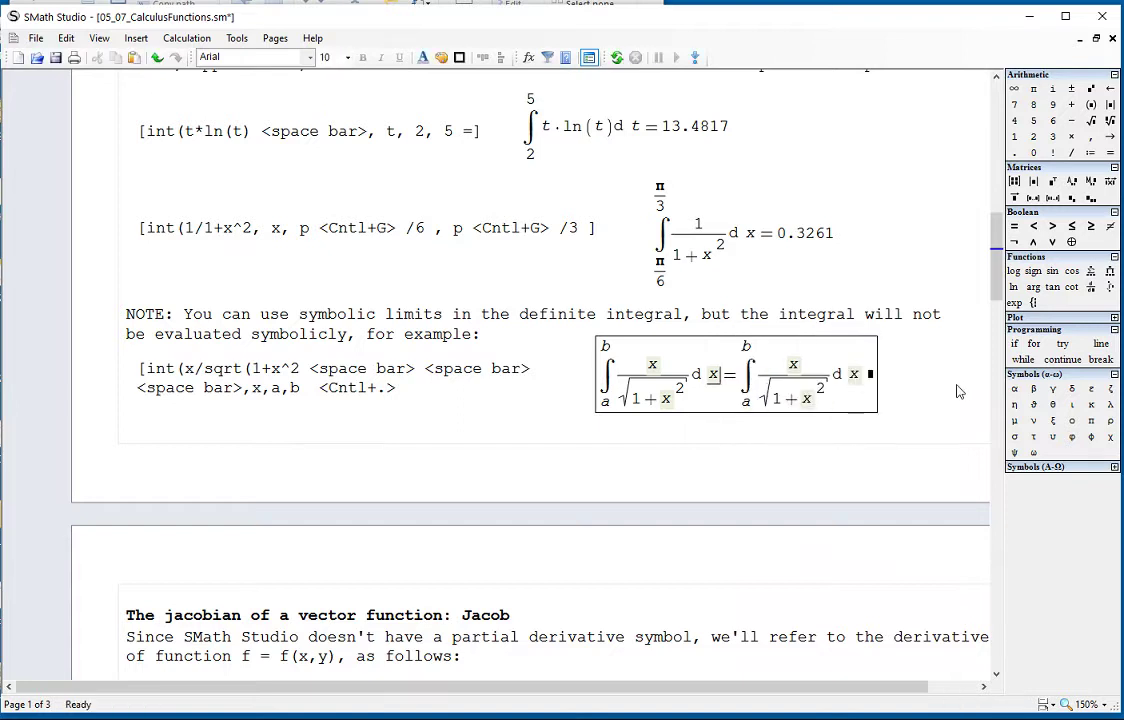
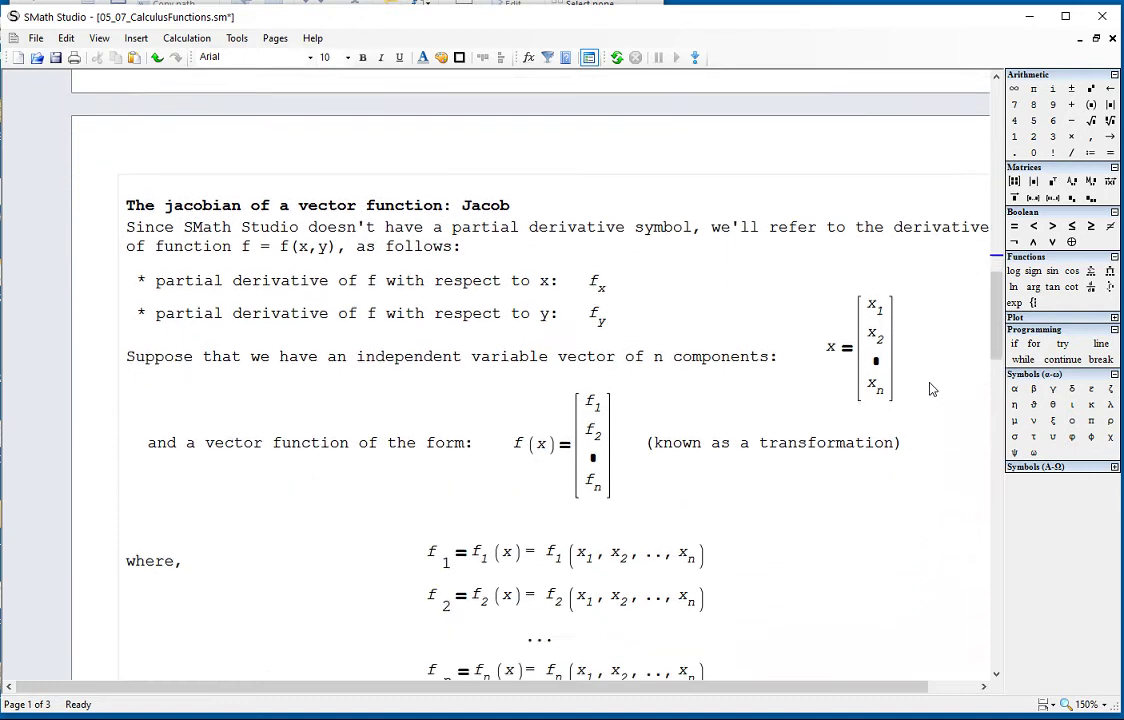
- Examine the Jacobian section's partial-derivative notation for f, the independent variable vector x and the vector function f(x)
scroll(931, 388, down, 1)
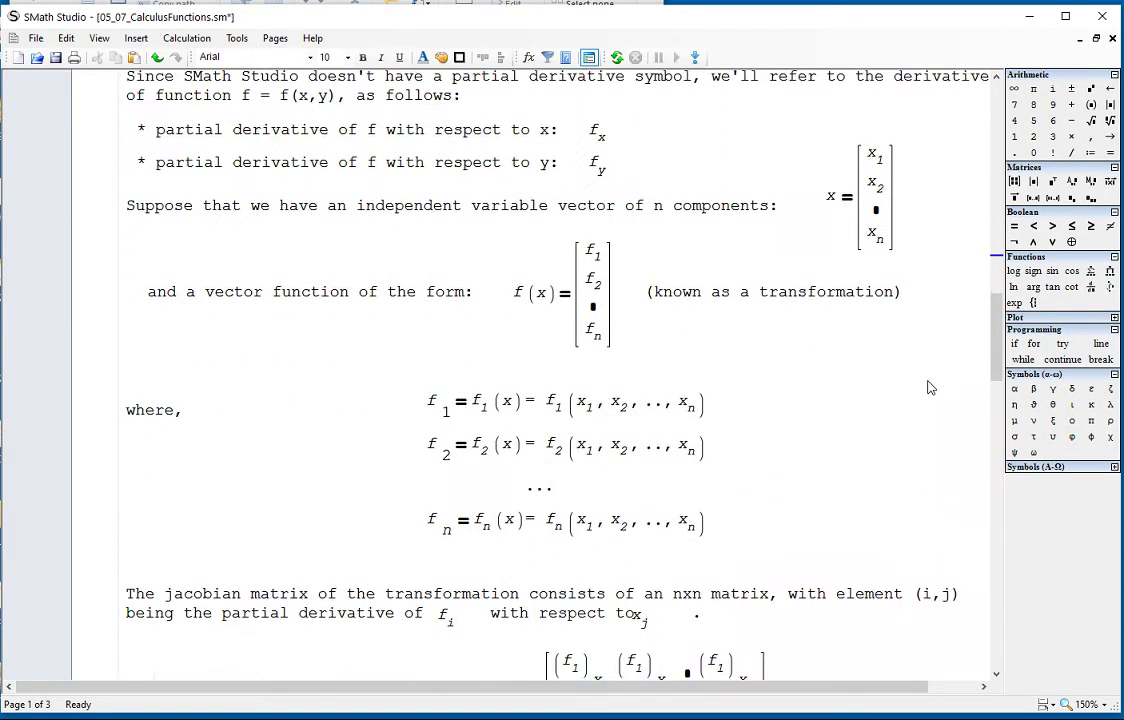
scroll(931, 388, up, 1)
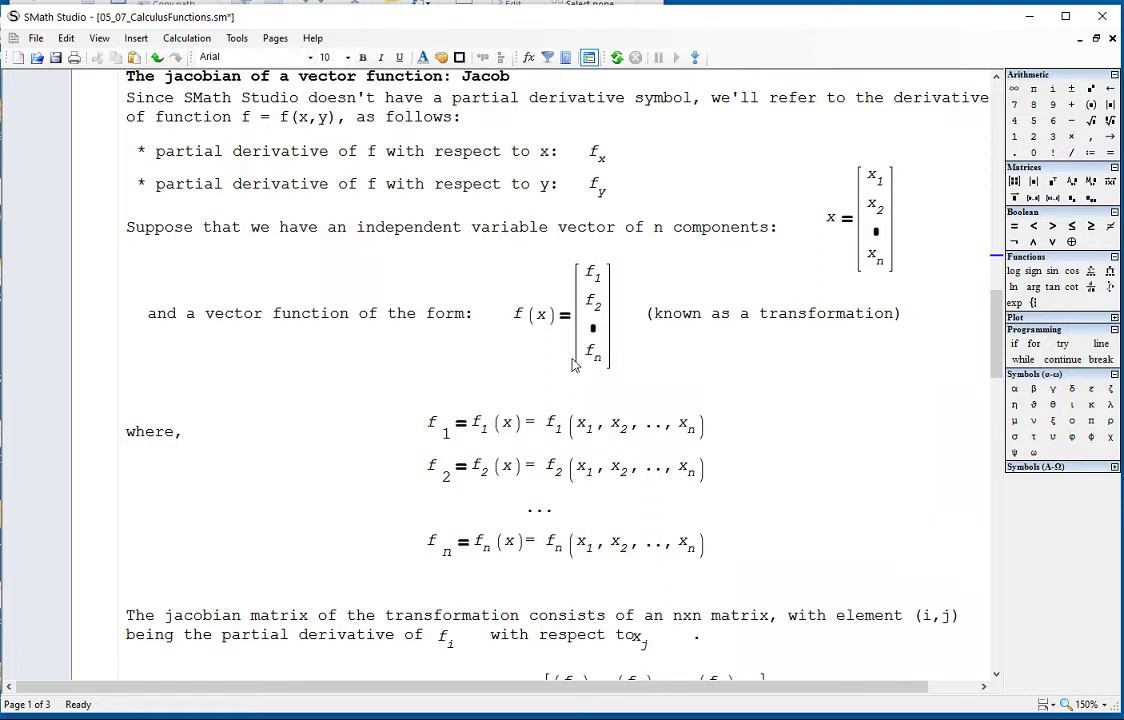
click(593, 157)
drag(593, 157, 599, 158)
click(661, 157)
drag(595, 187, 600, 193)
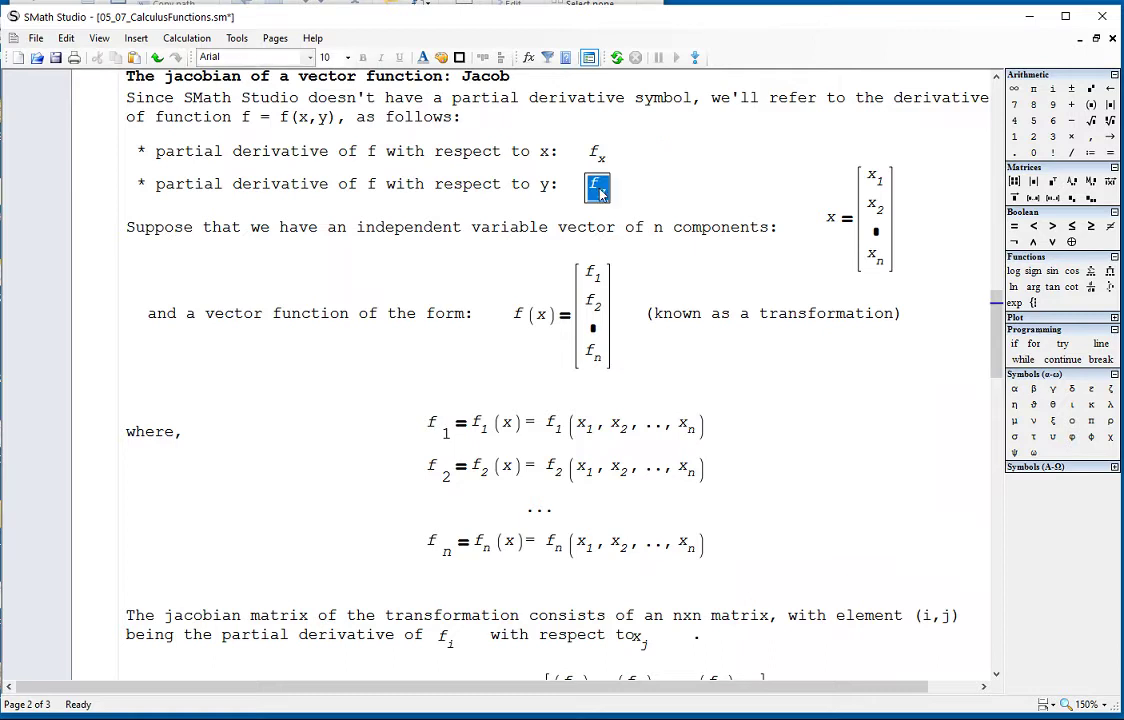
click(673, 186)
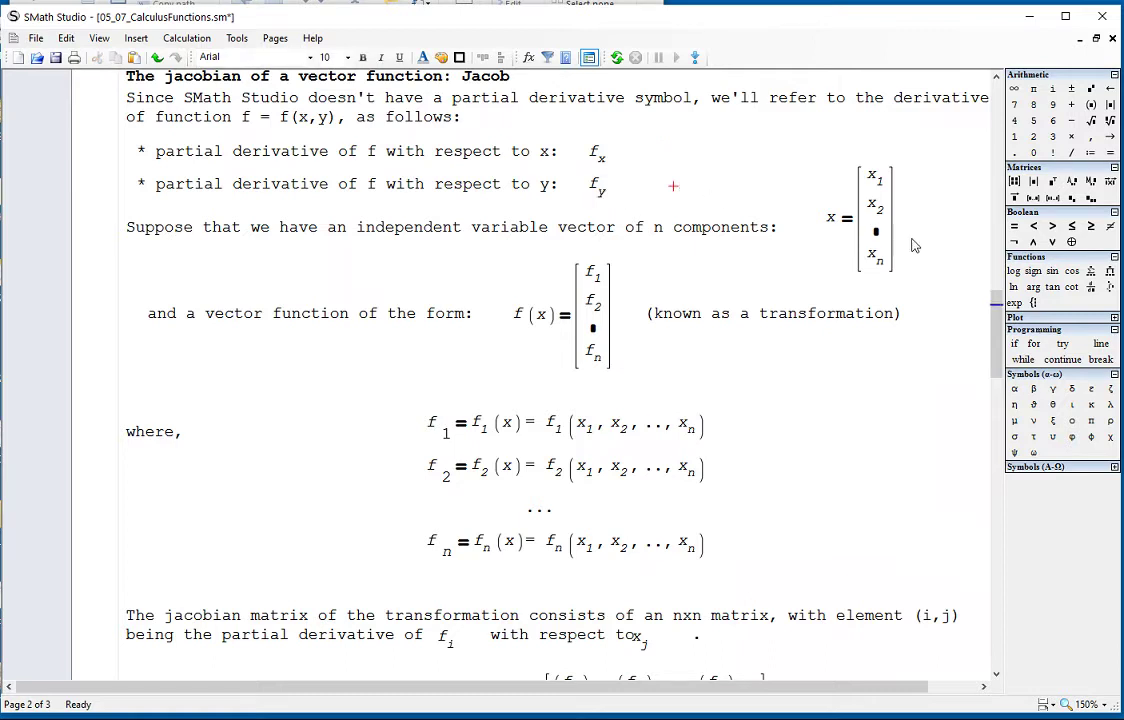
drag(907, 260, 722, 142)
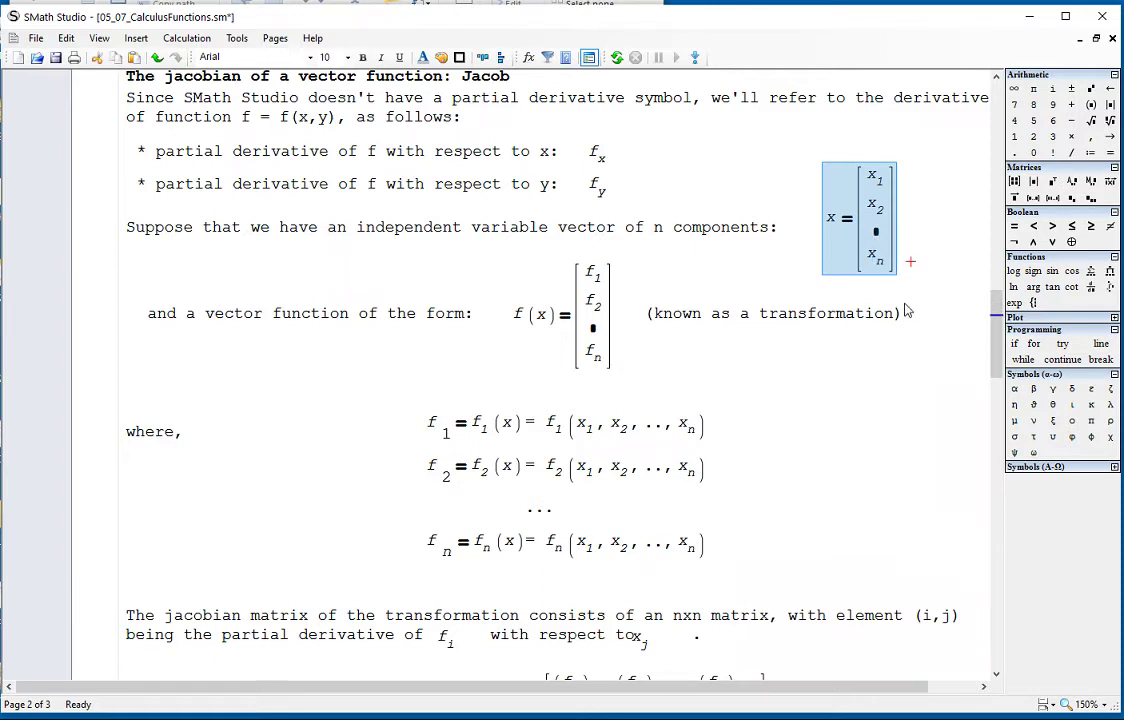
click(867, 358)
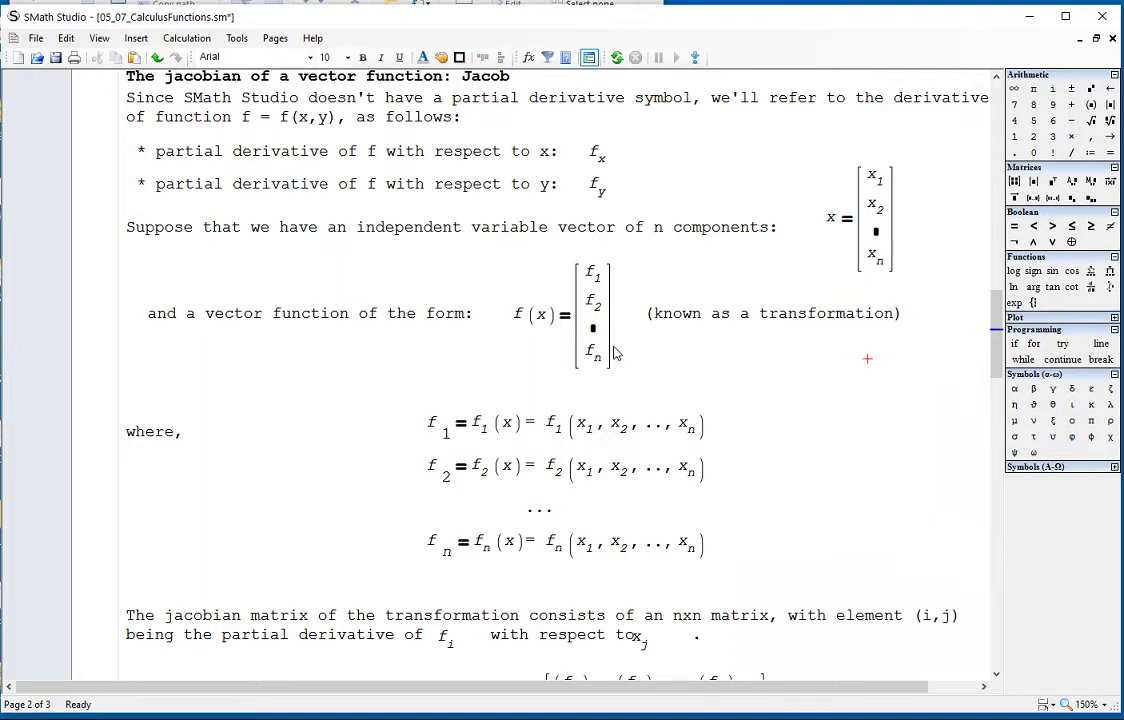
drag(614, 347, 530, 300)
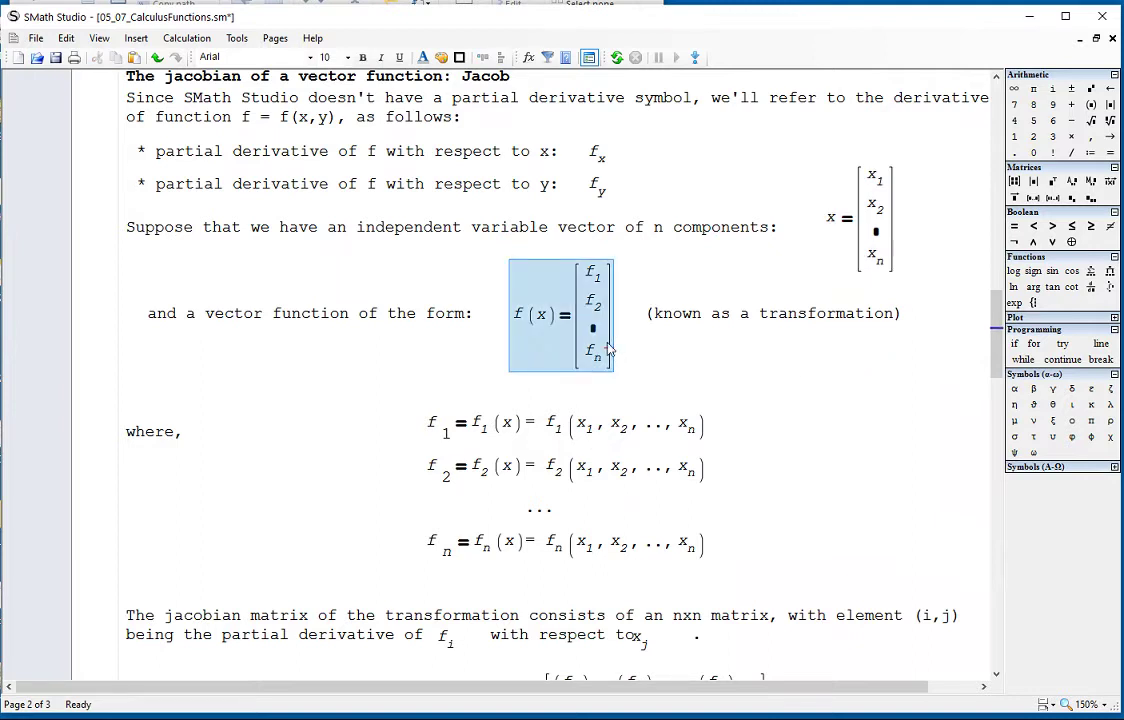
- Examine the components of vector function f(x) and how each of f1 through fn depends on x1 through xn
click(740, 372)
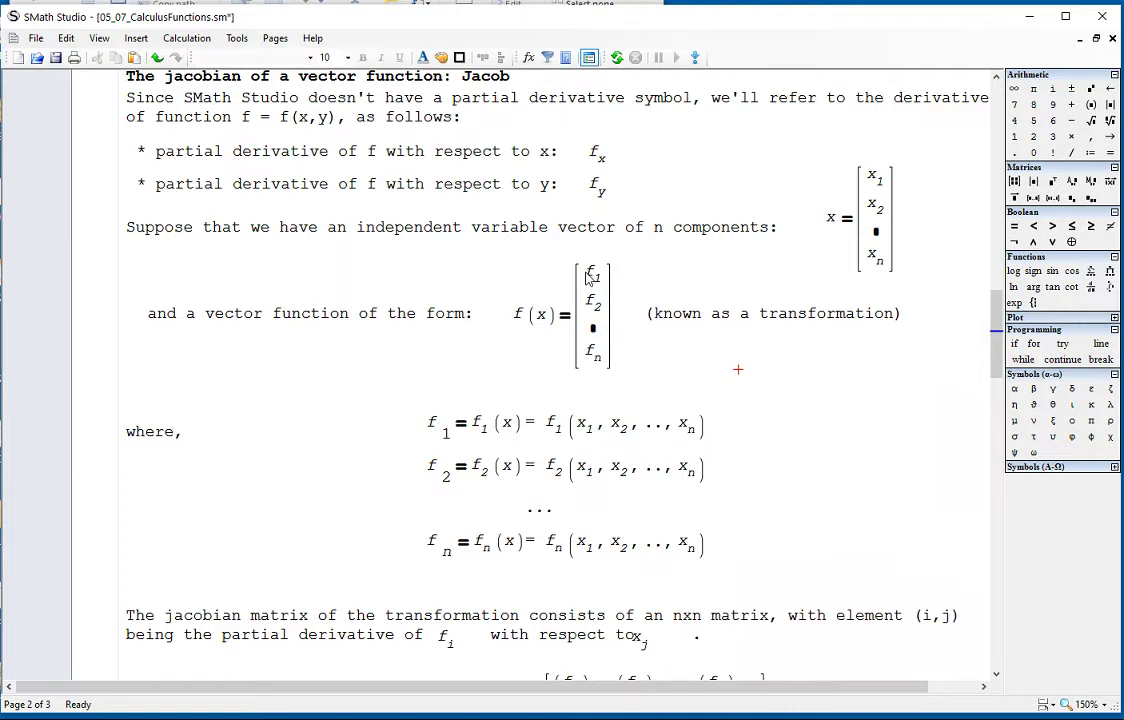
double_click(593, 274)
double_click(596, 305)
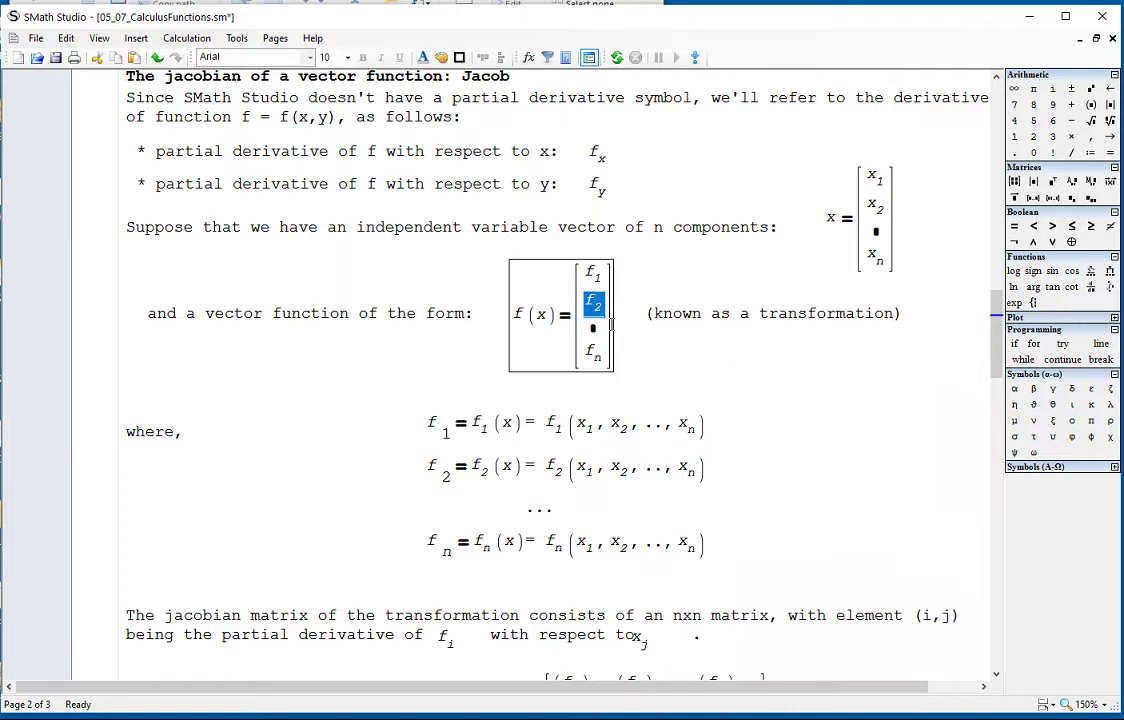
click(738, 440)
drag(716, 436, 449, 434)
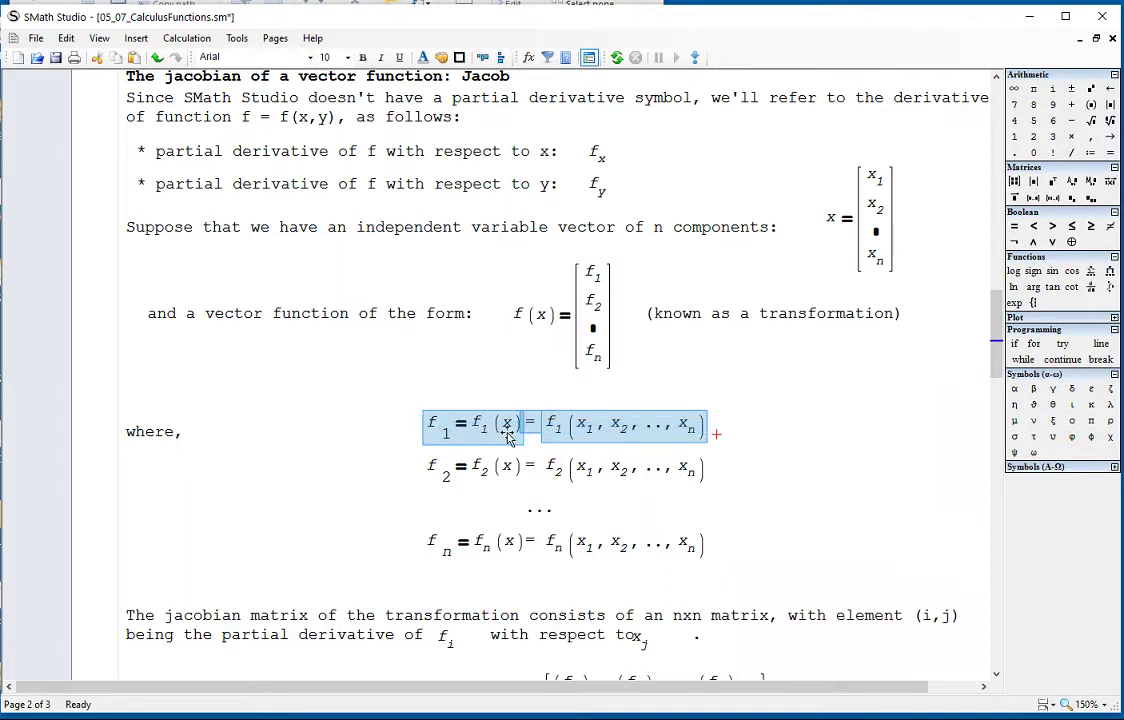
drag(873, 177, 890, 238)
click(921, 261)
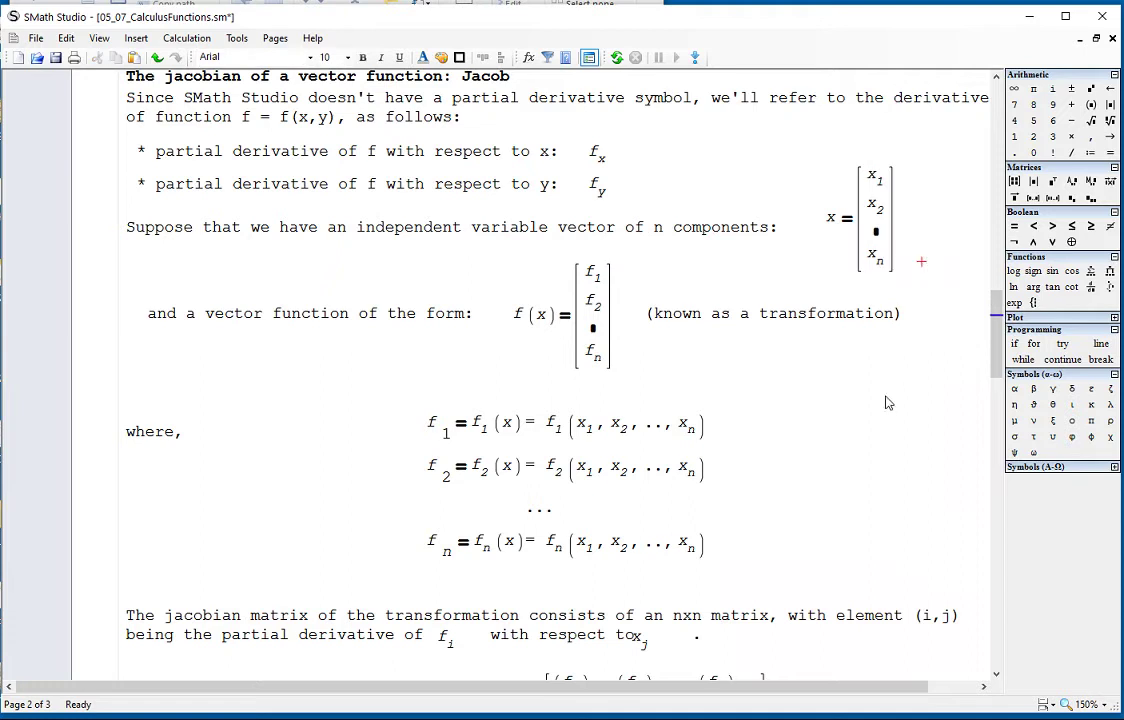
drag(595, 270, 597, 346)
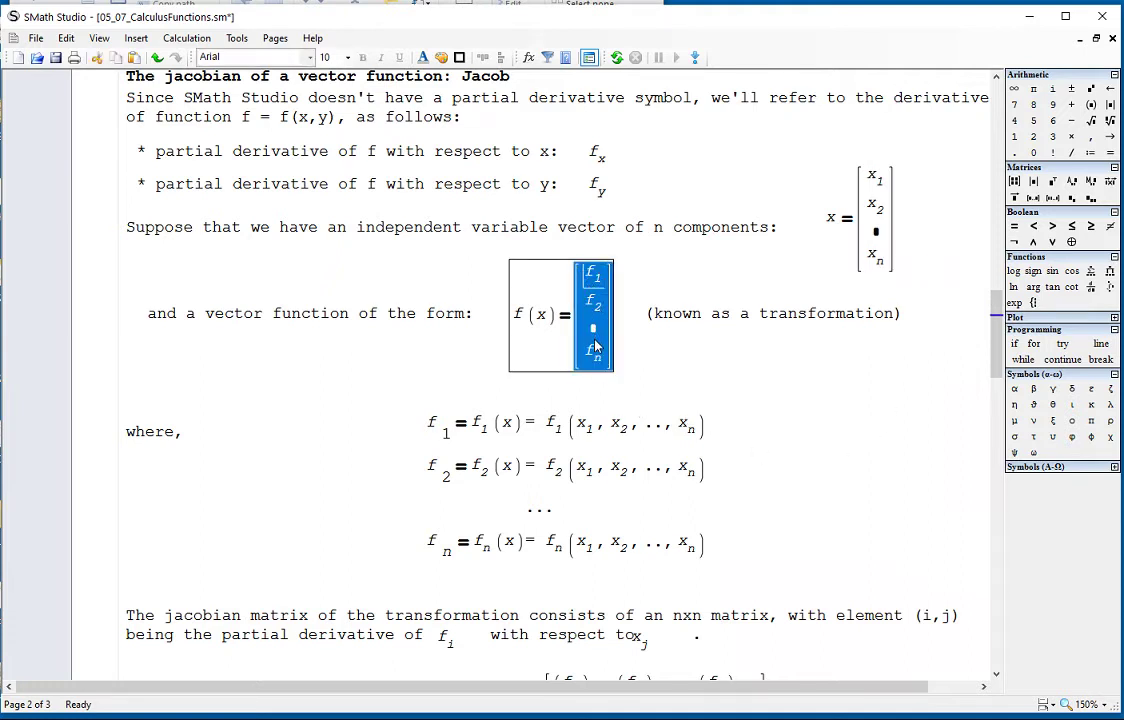
drag(728, 564, 480, 428)
scroll(780, 474, down, 4)
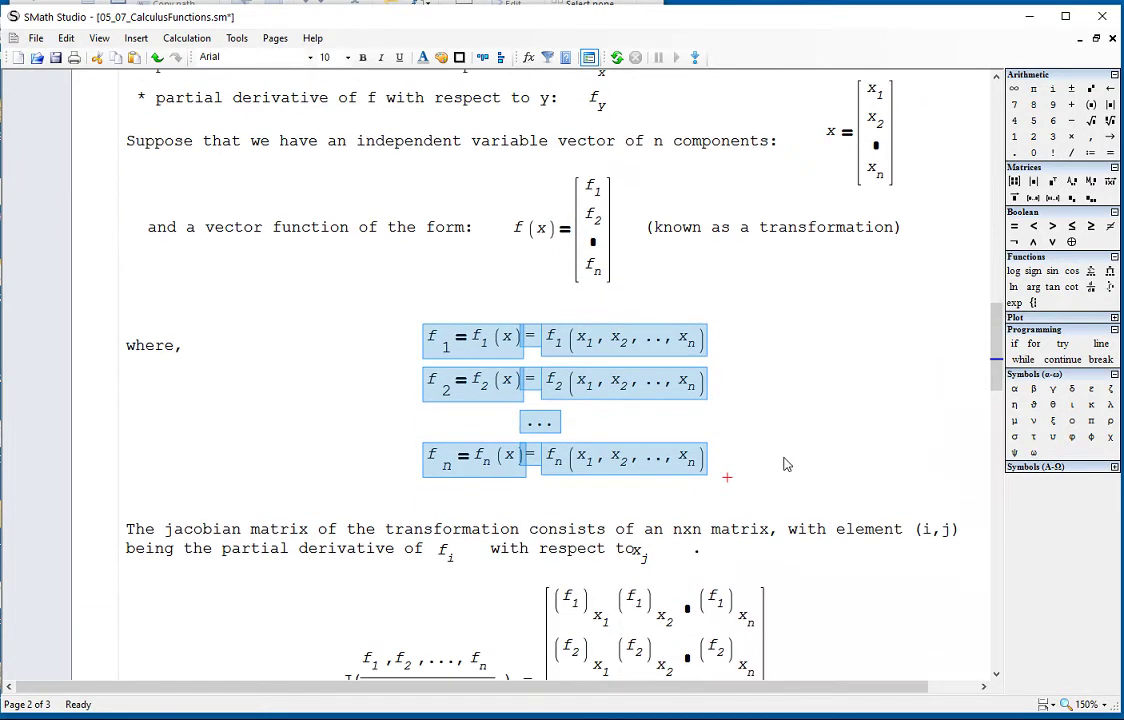
- Examine the general n-by-n Jacobian matrix, its J notation and the rows of partial derivatives for f1, f2 and fn
scroll(790, 447, down, 3)
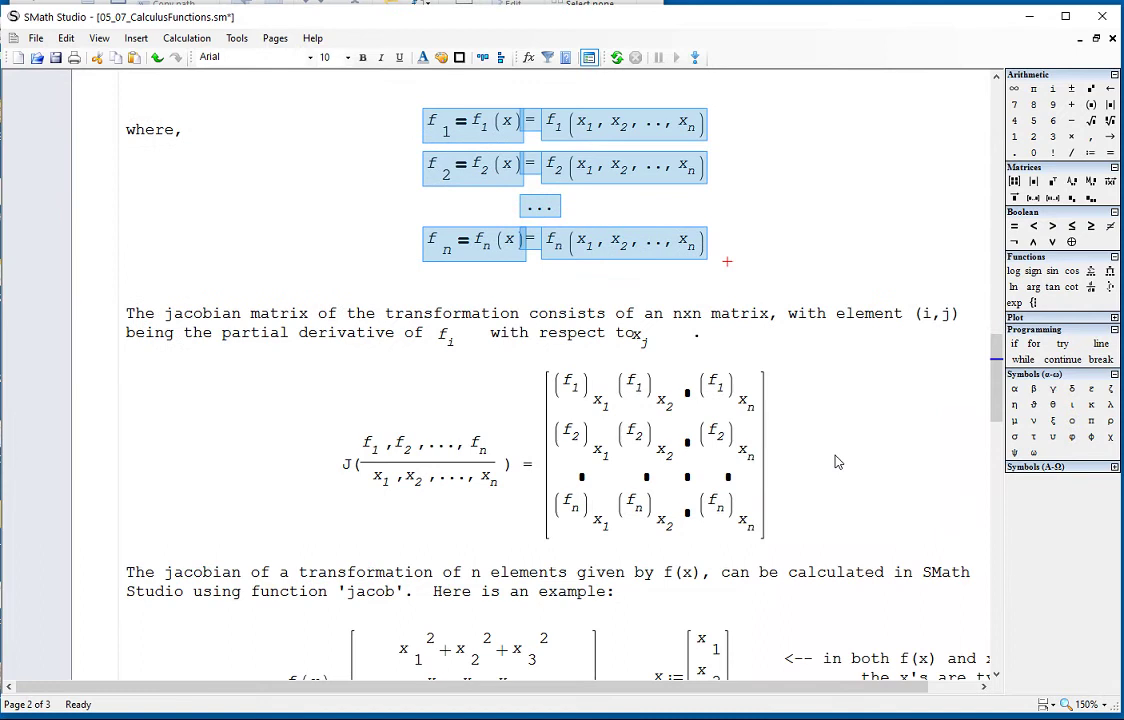
click(836, 458)
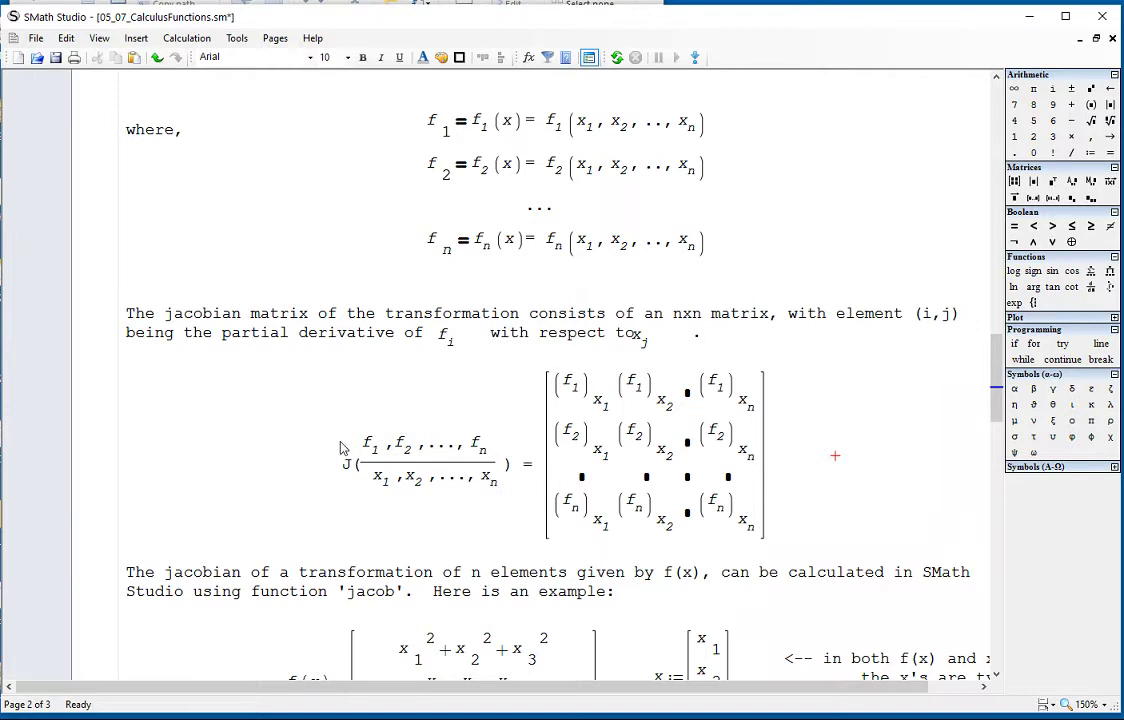
drag(342, 447, 502, 503)
drag(561, 390, 756, 408)
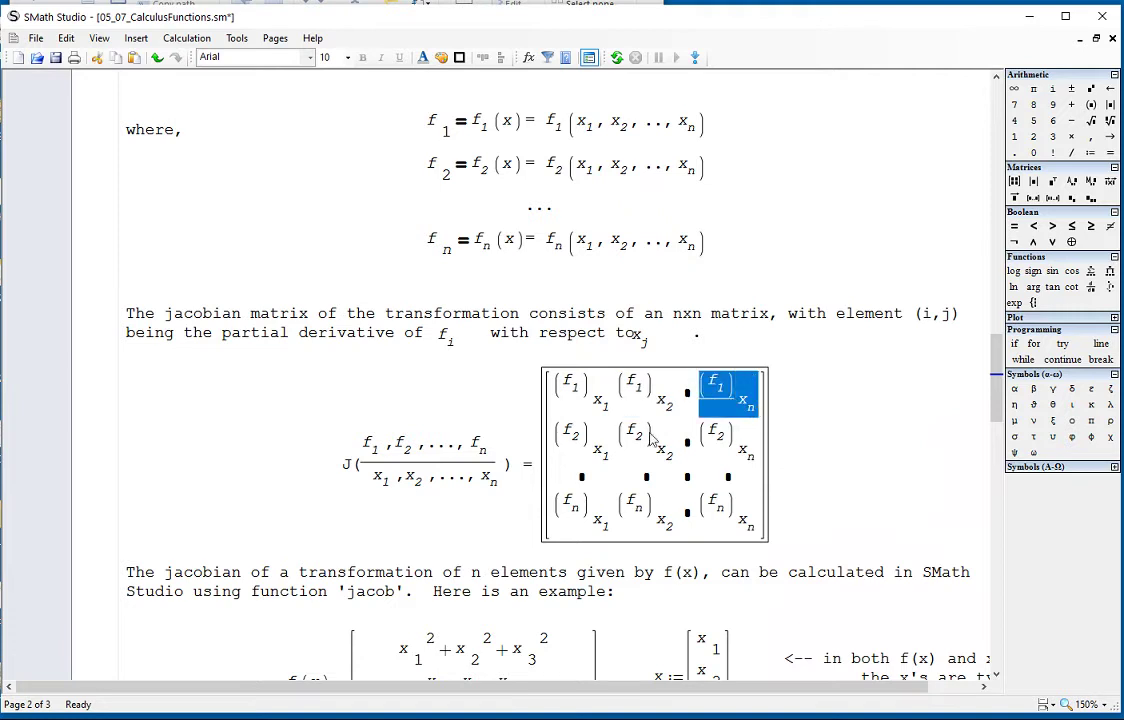
drag(561, 432, 728, 466)
drag(716, 510, 800, 502)
click(804, 489)
scroll(806, 490, down, 3)
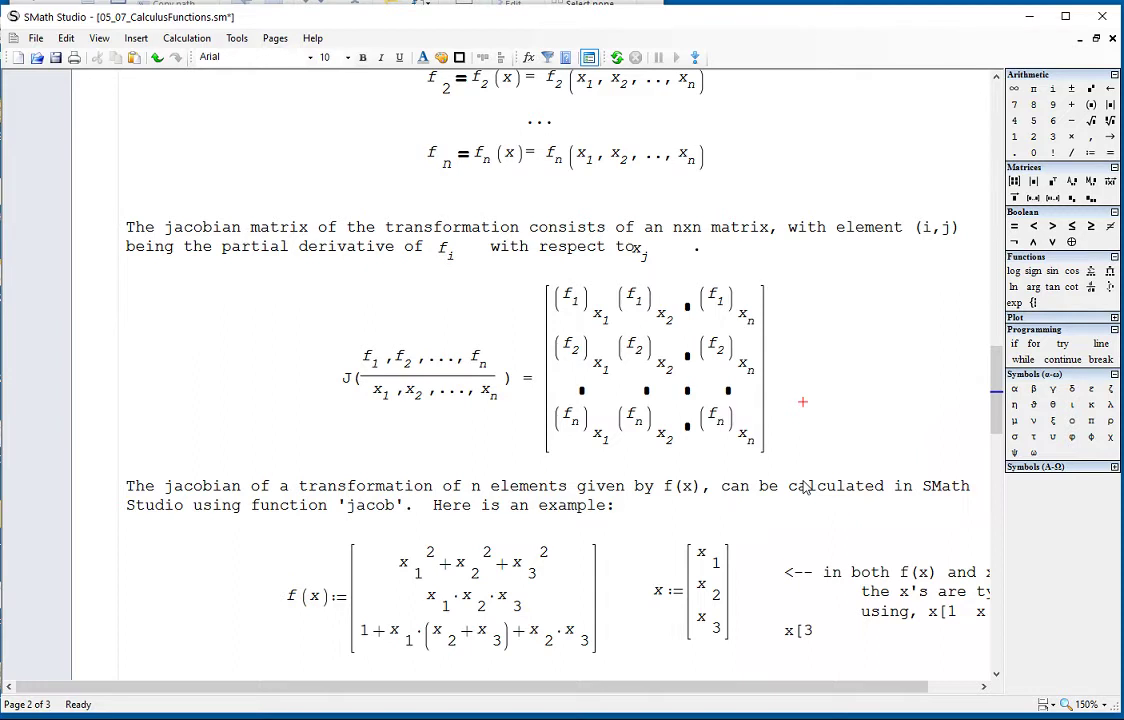
- Examine the example definitions of f(x) and the x vector, including the subscripted elements and the note on typing them
click(983, 687)
drag(982, 690, 997, 677)
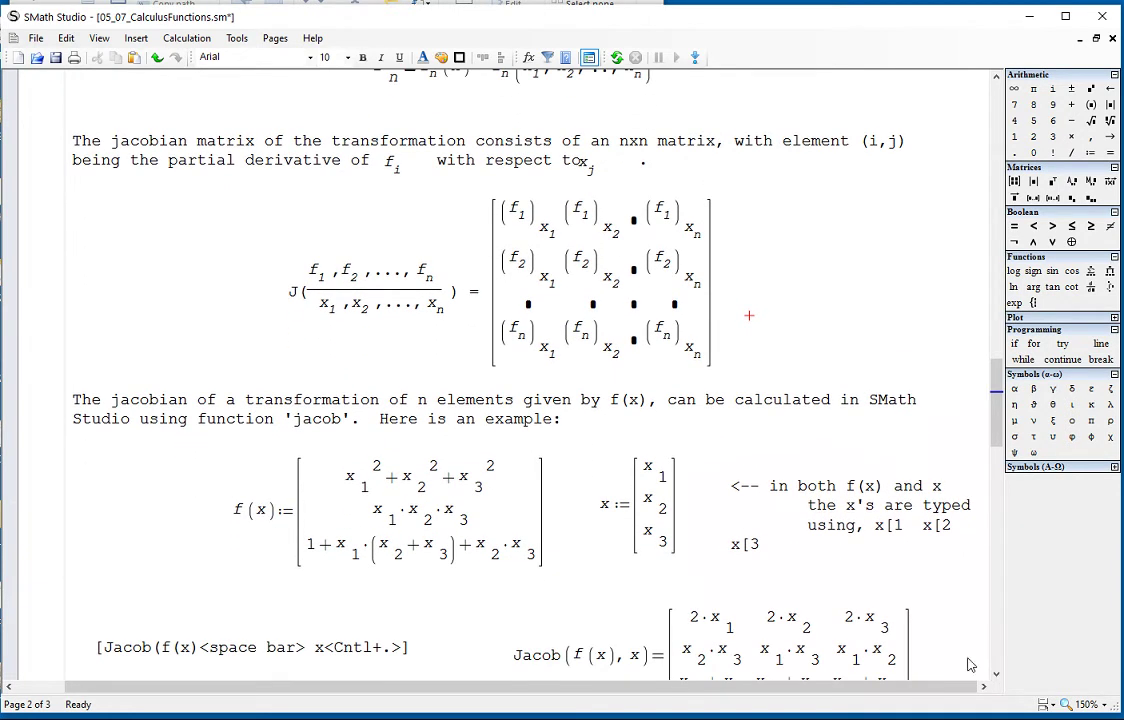
click(283, 532)
click(285, 530)
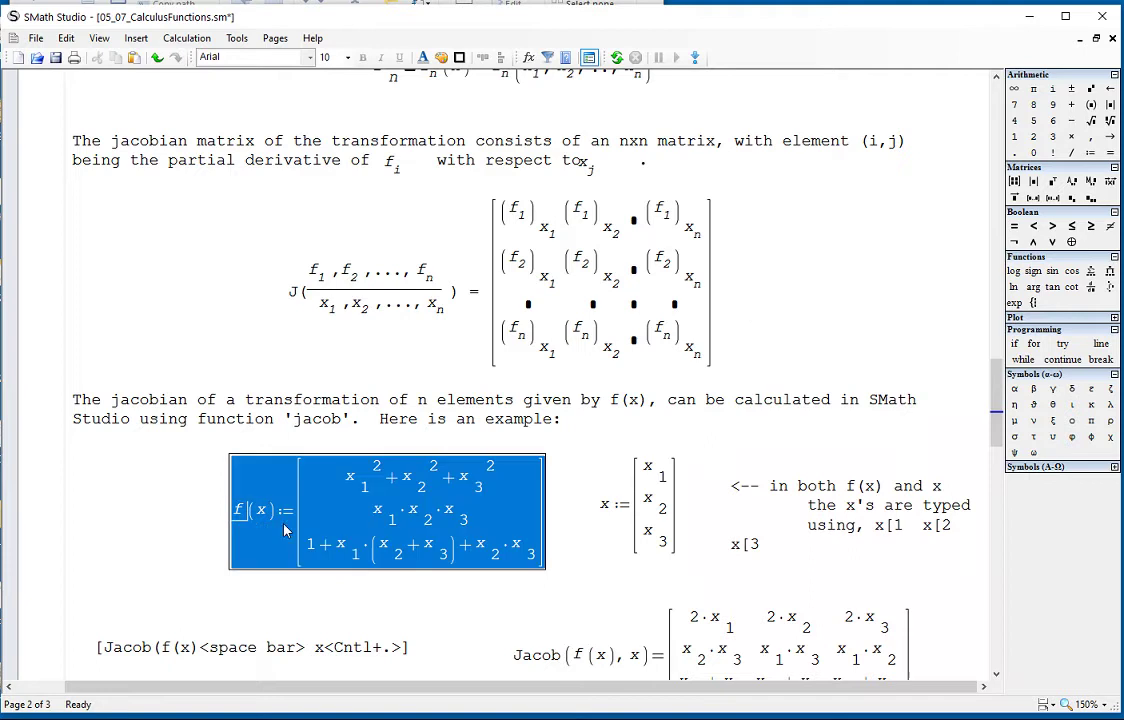
click(395, 540)
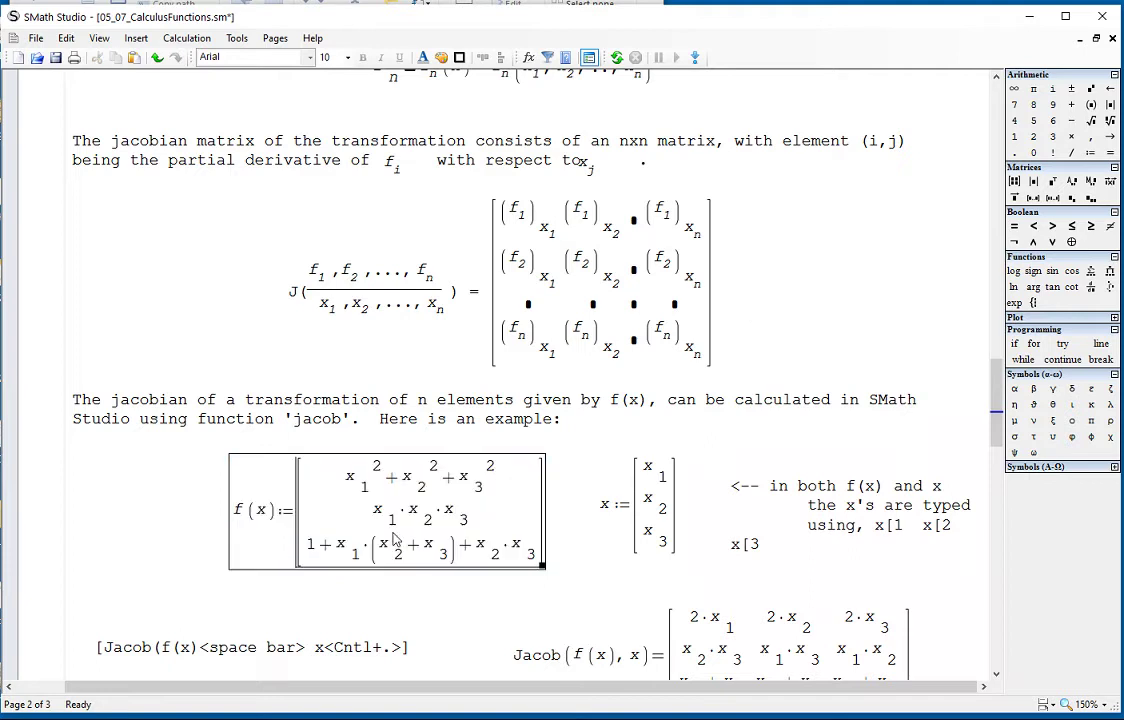
click(198, 478)
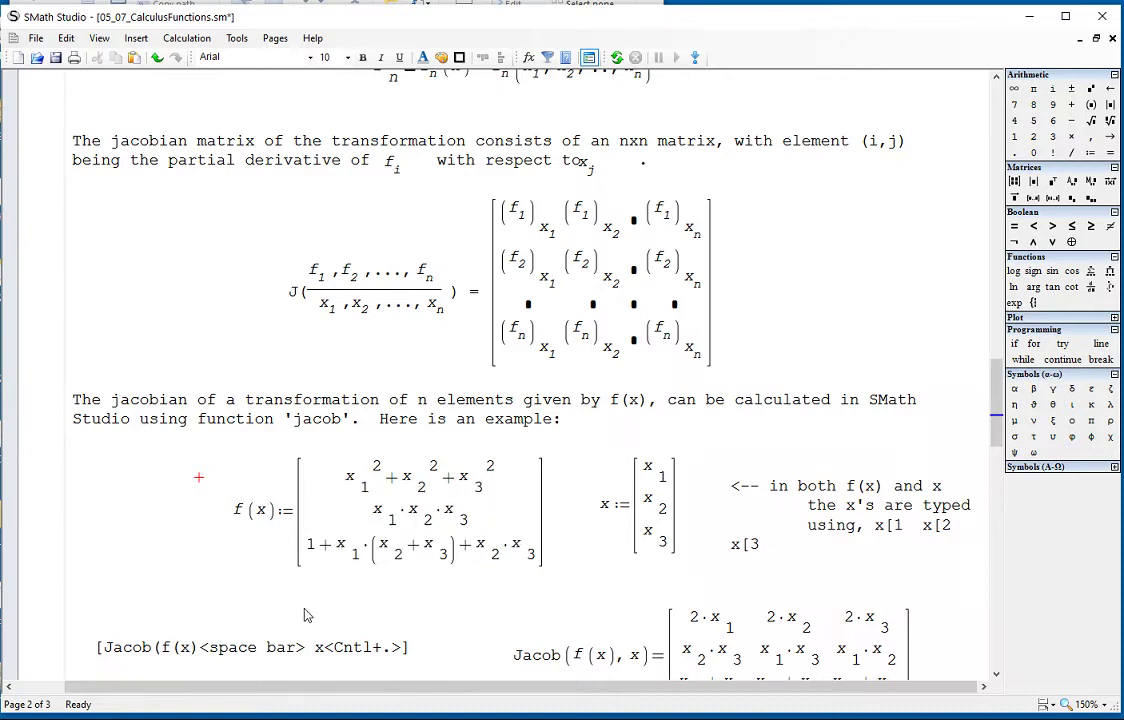
click(617, 514)
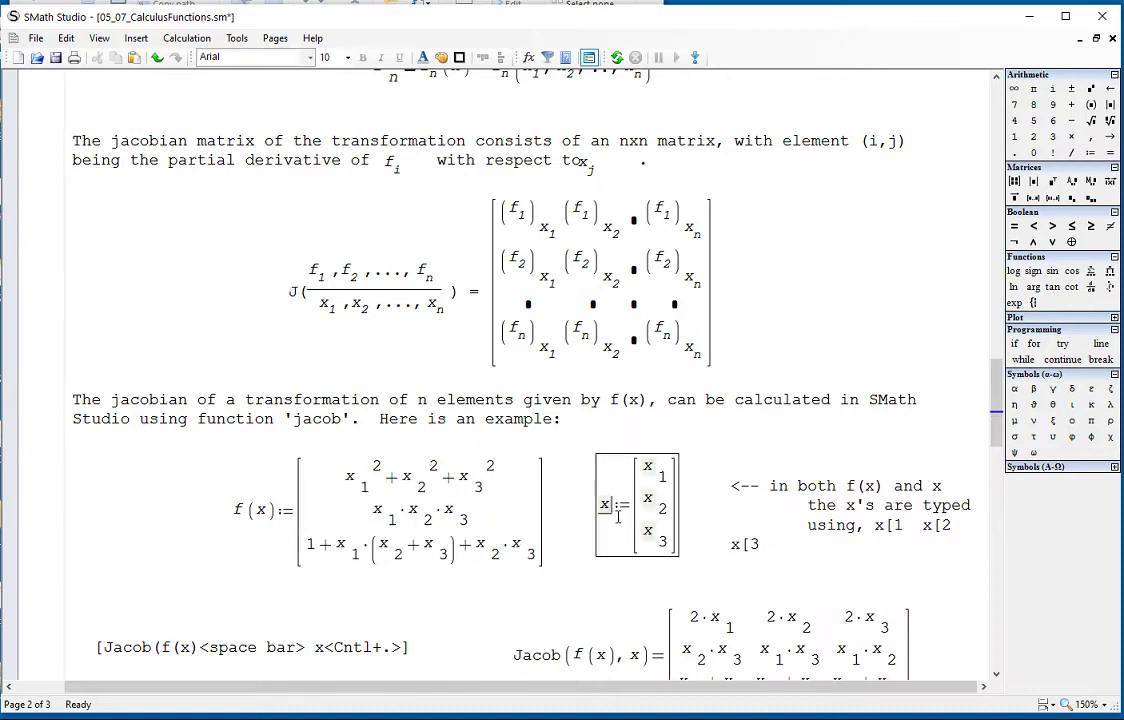
click(670, 495)
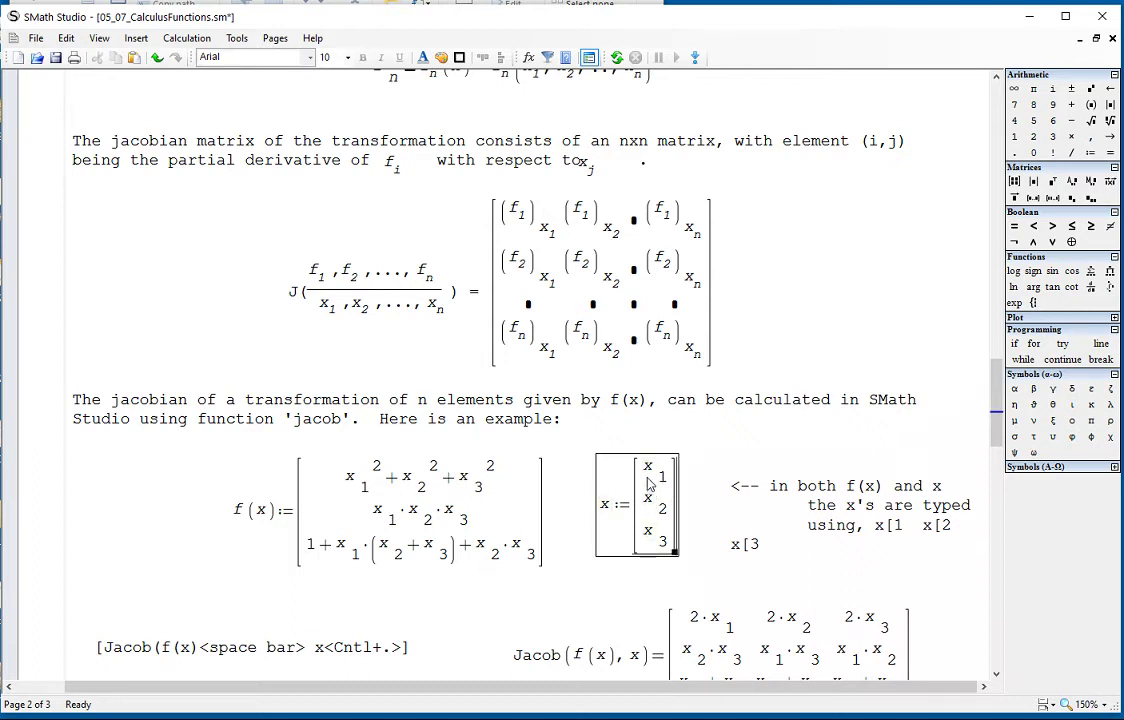
click(666, 483)
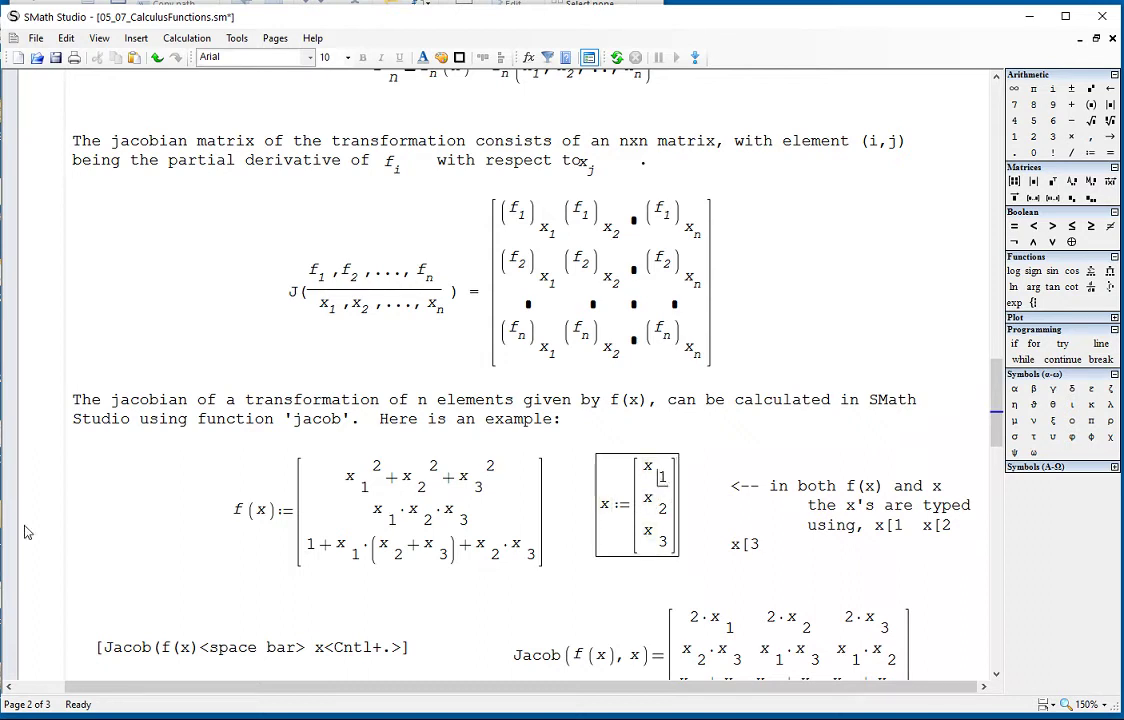
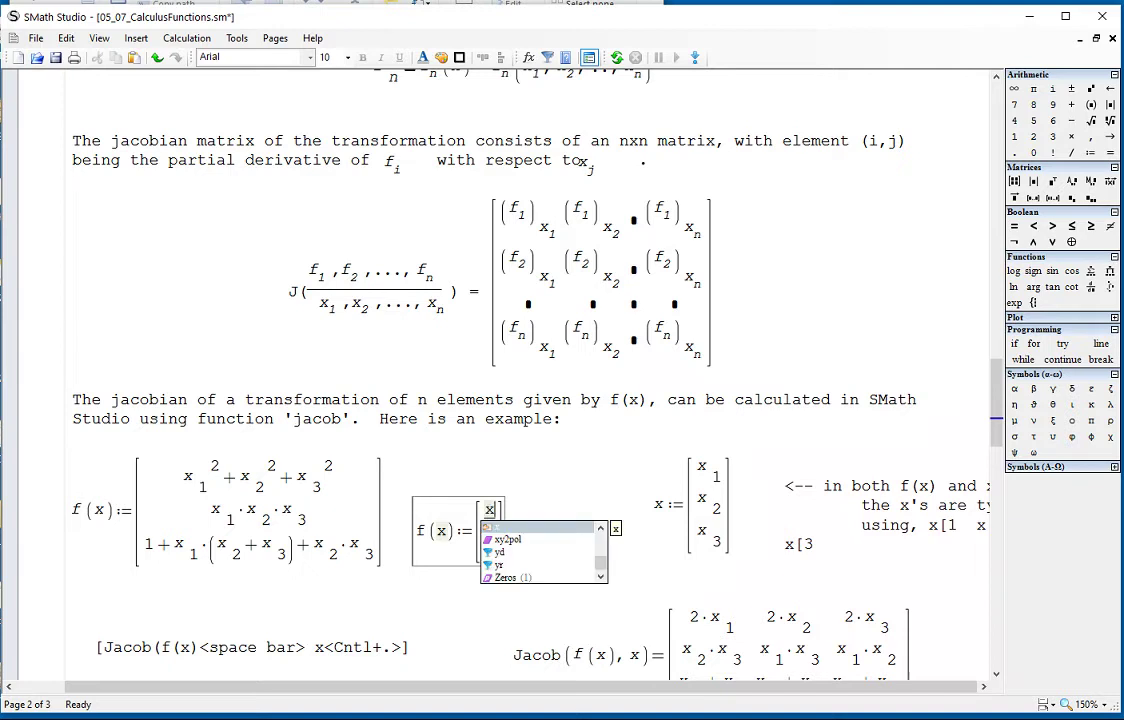
- Enter x1^2+x2^2+x3^2, with array-index subscripts, as the first element of the new f(x) vector definition
text([)
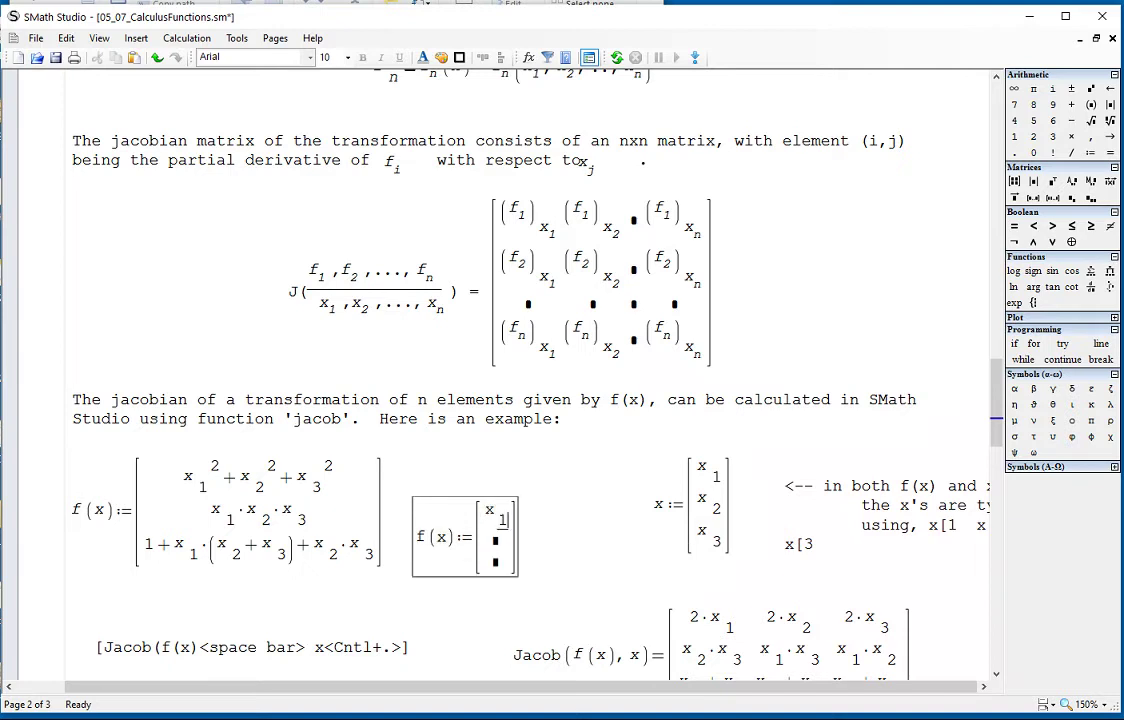
text(1^2+x)
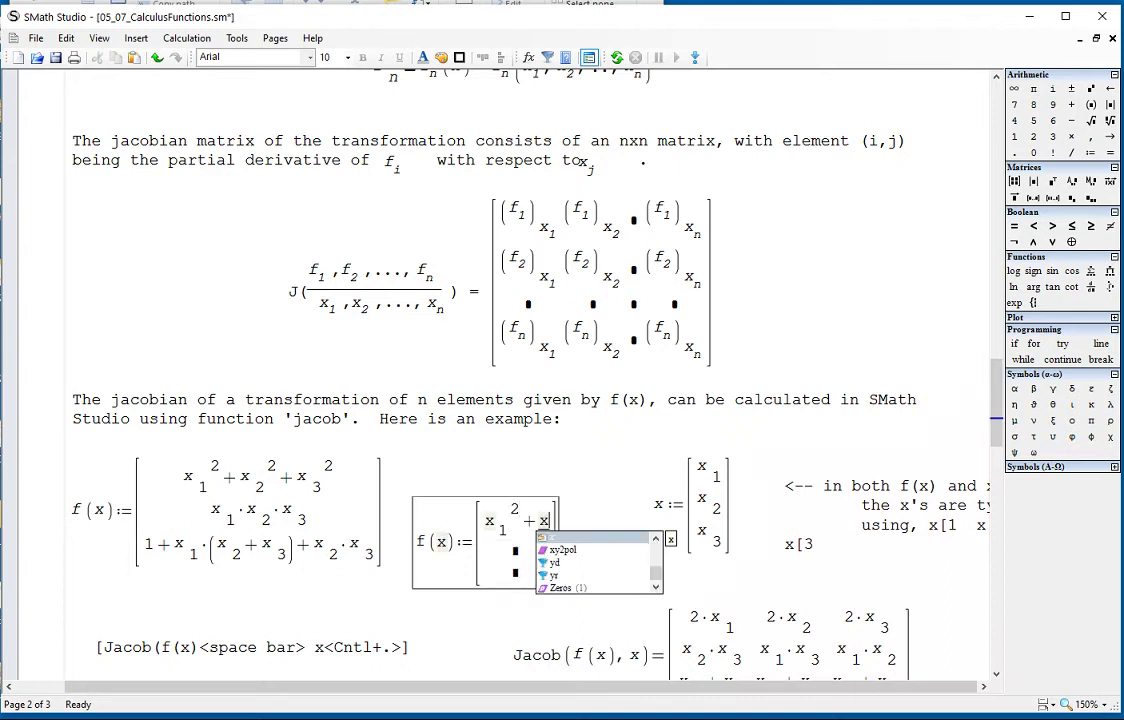
text([)
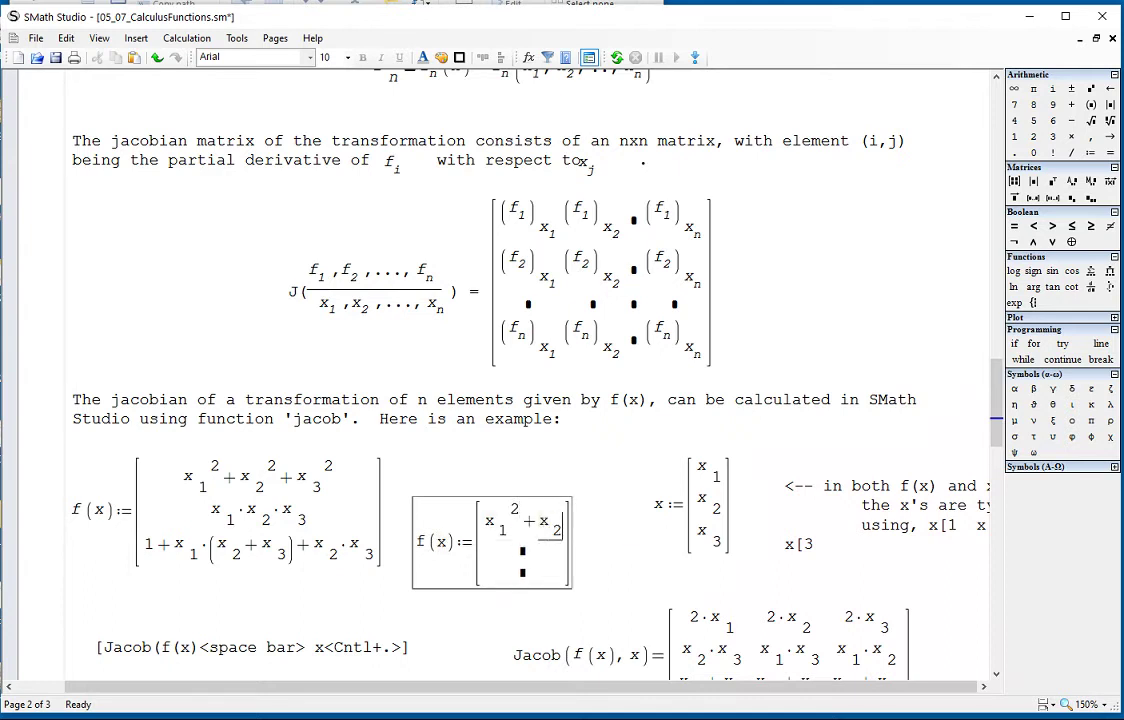
text(2^2)
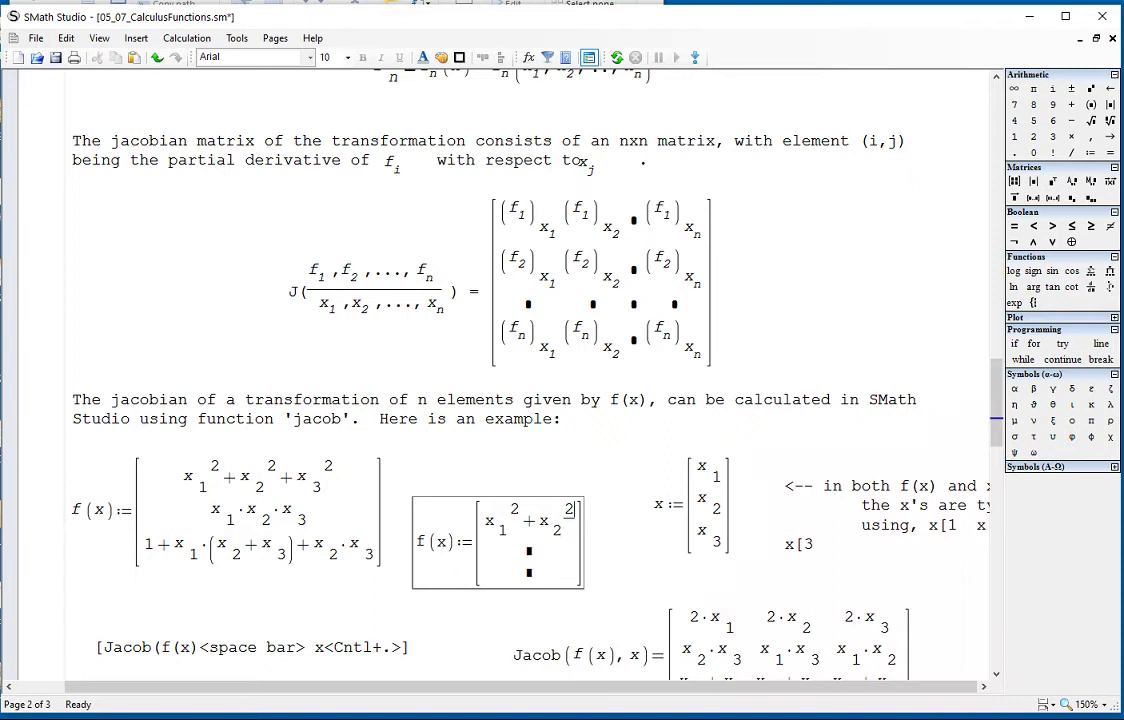
text(+x)
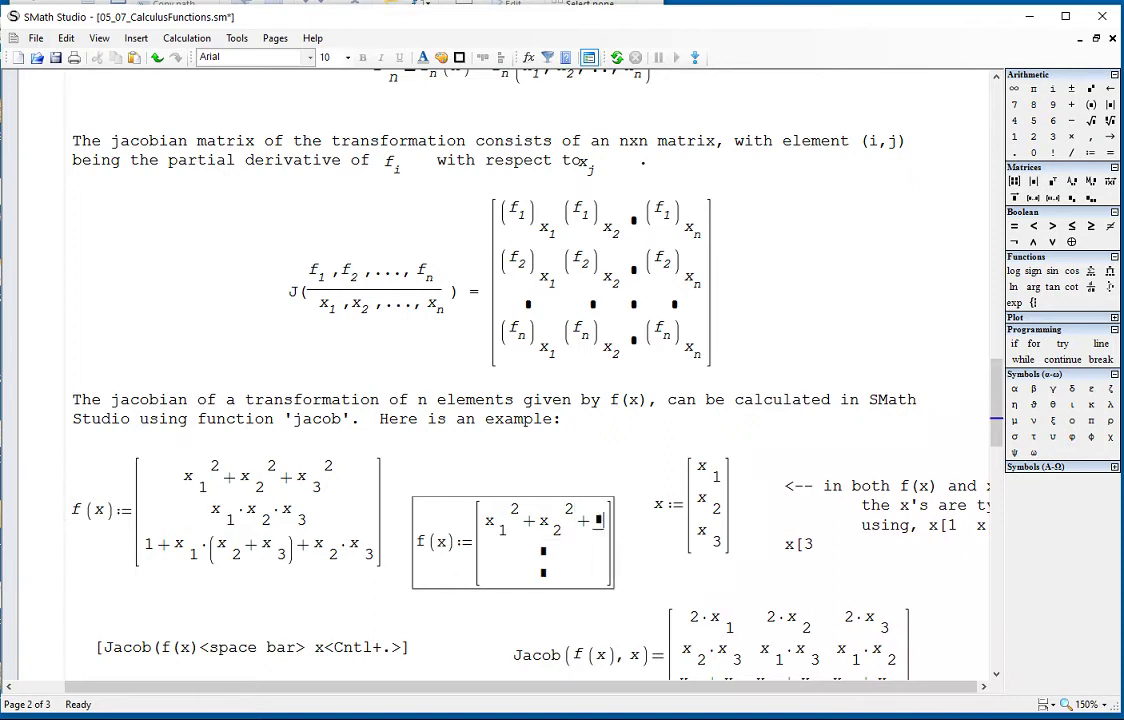
text([3)
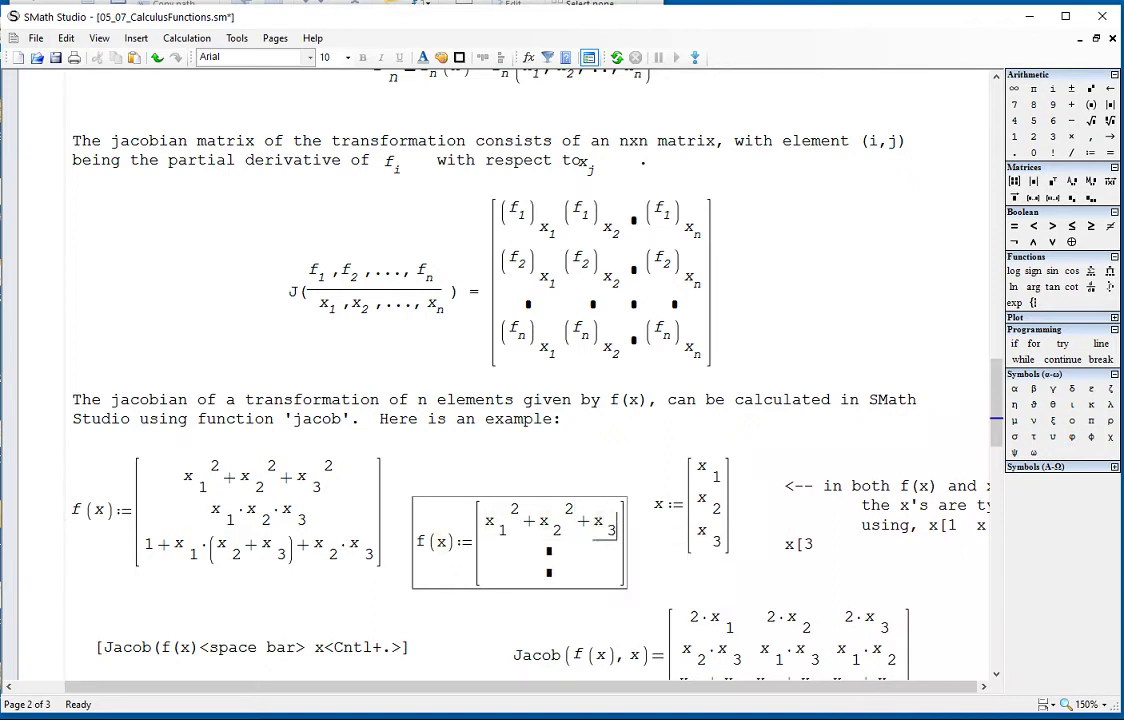
text(^3)
key(BackSpace)
text(2)
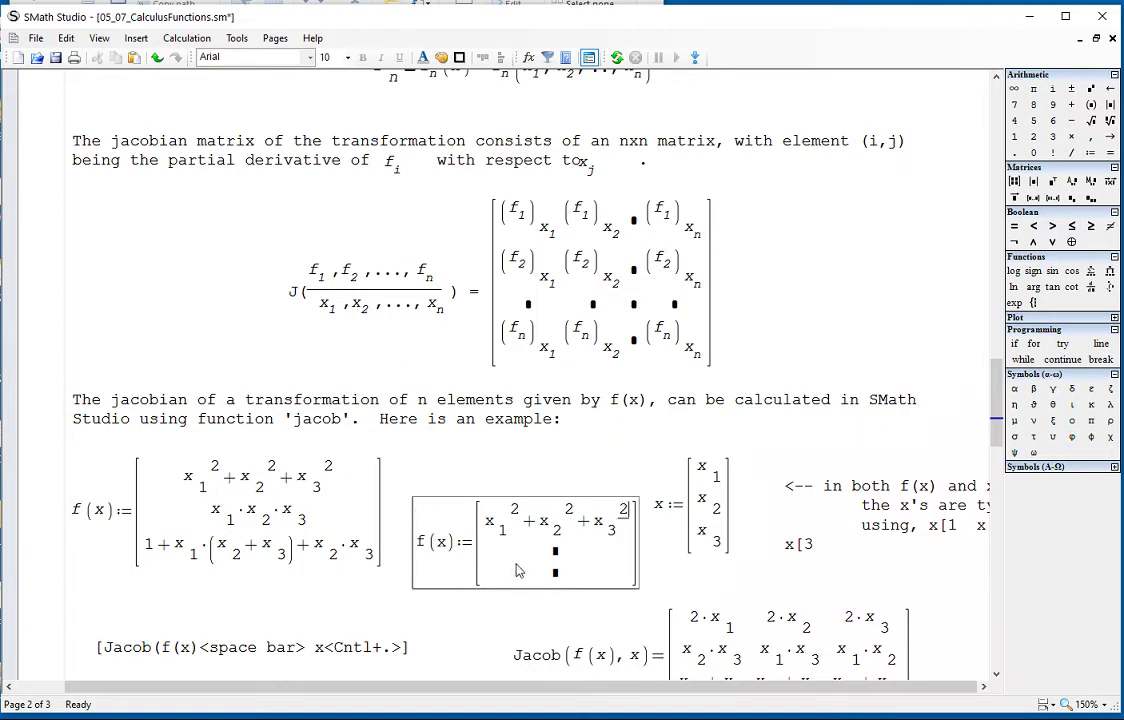
- Enter the product x1·x2·x3, with array-index subscripts, as the second element of the new f(x) vector
click(565, 556)
text(x)
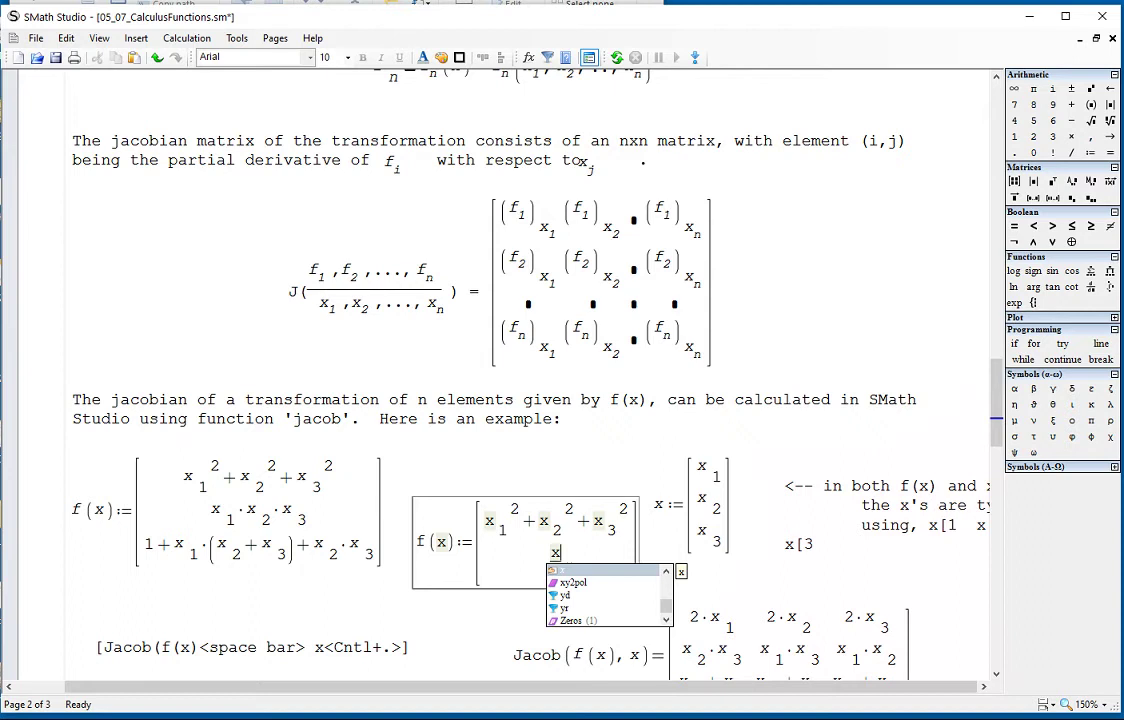
text([1*x[2)
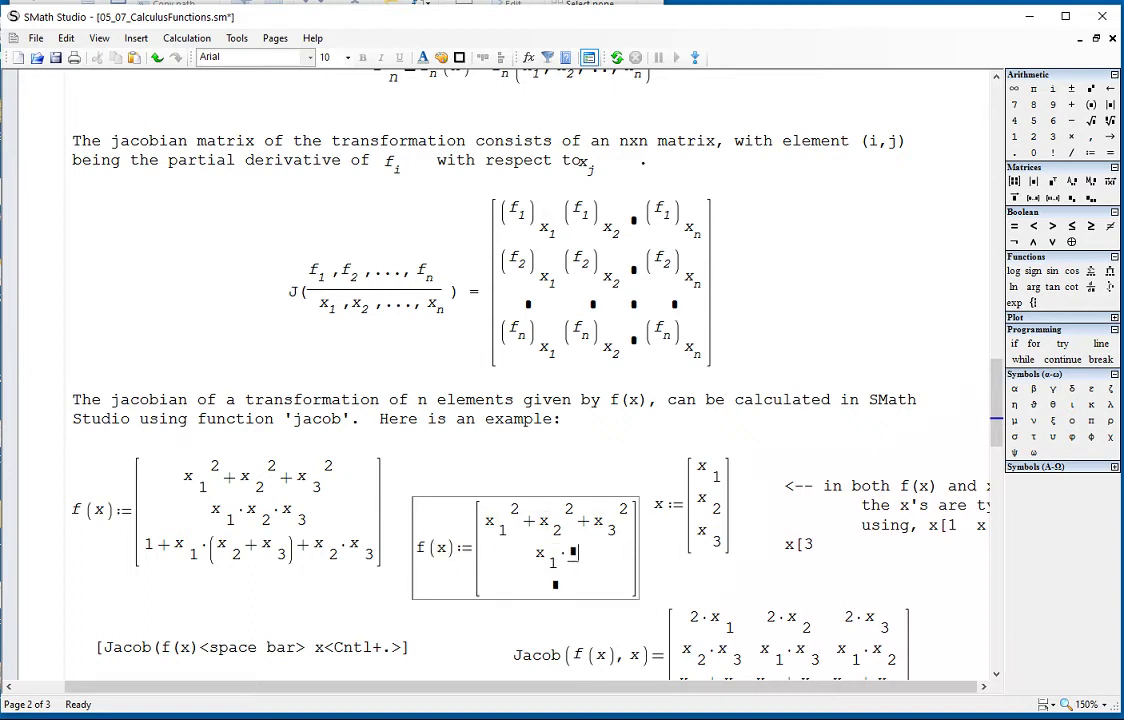
text(*x[3)
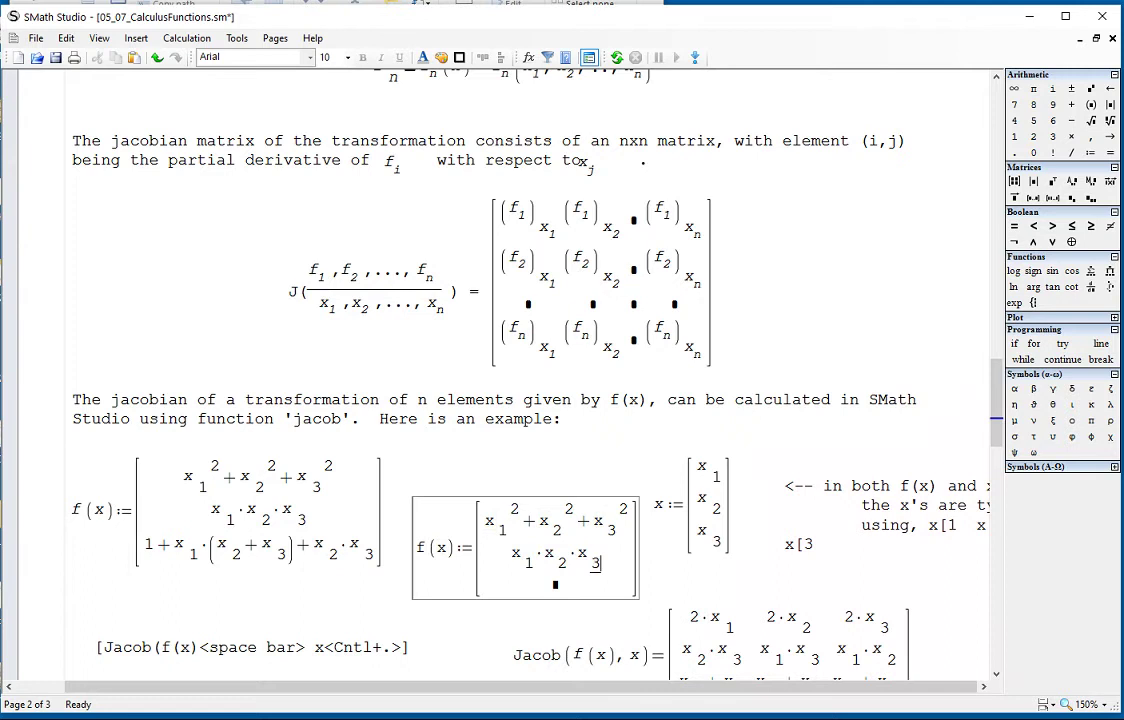
- Enter 1+x1·(x2+x3)+x2·x3, with array-index subscripts, as the third element of the new f(x) vector
click(566, 591)
text(1+x)
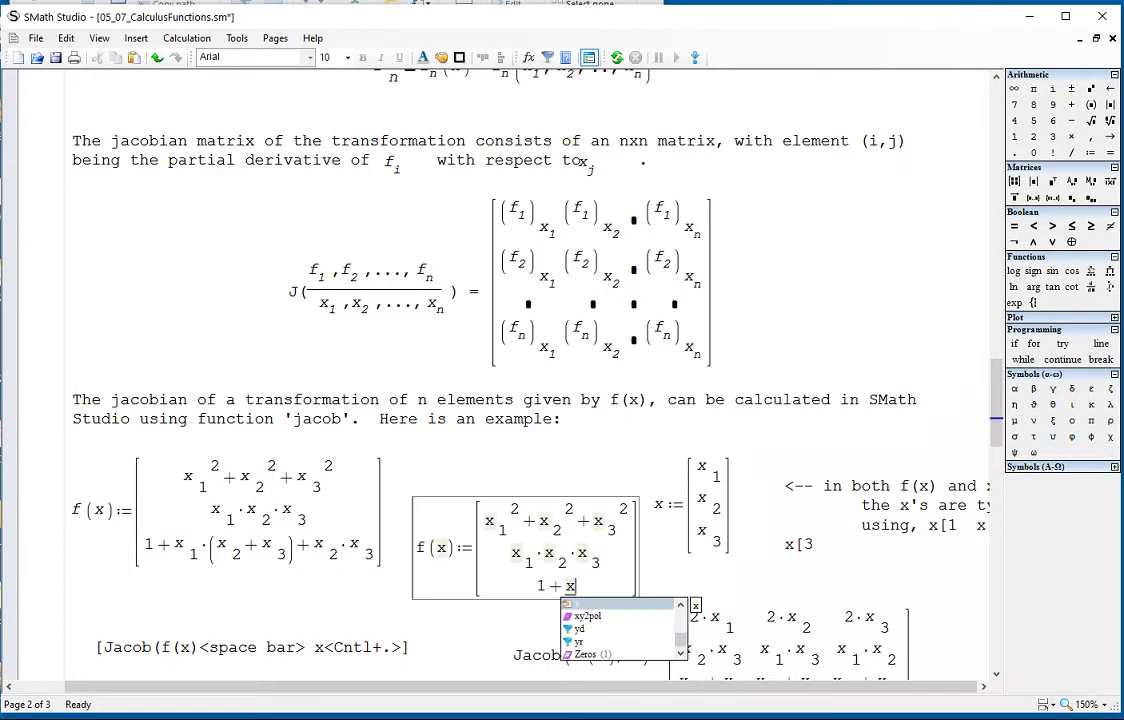
text([1*(x)
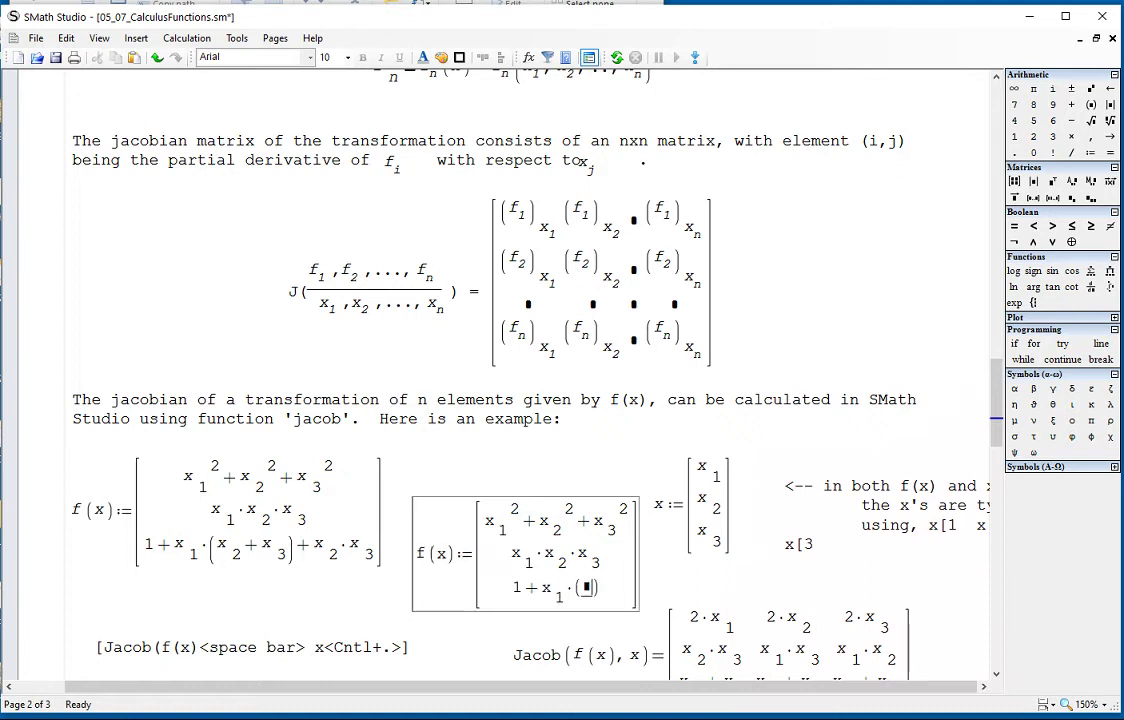
text([2)
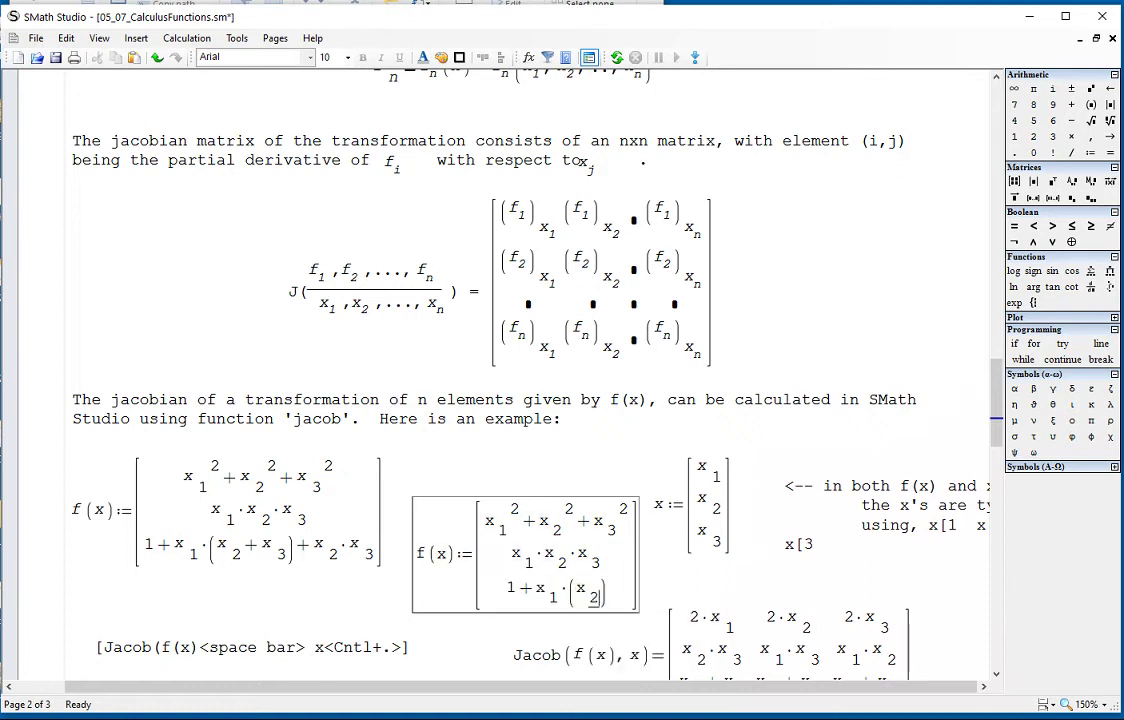
text(+x)
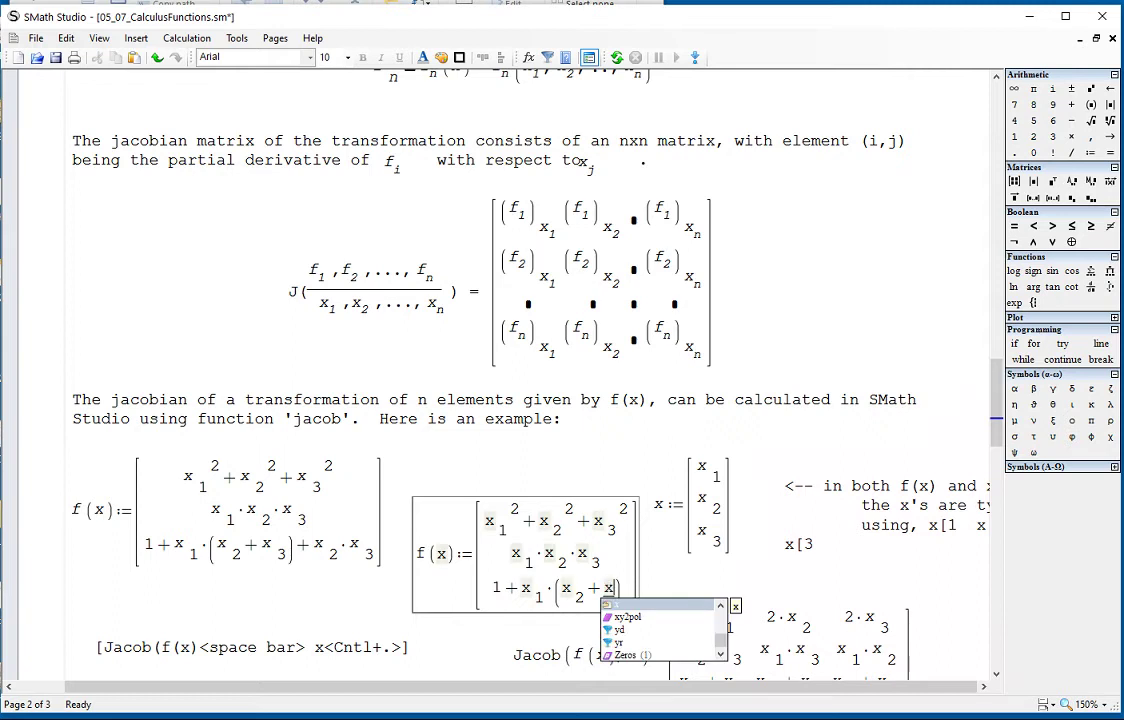
text([3)
key(space)
text(+)
text(x[2)
text(*x[3)
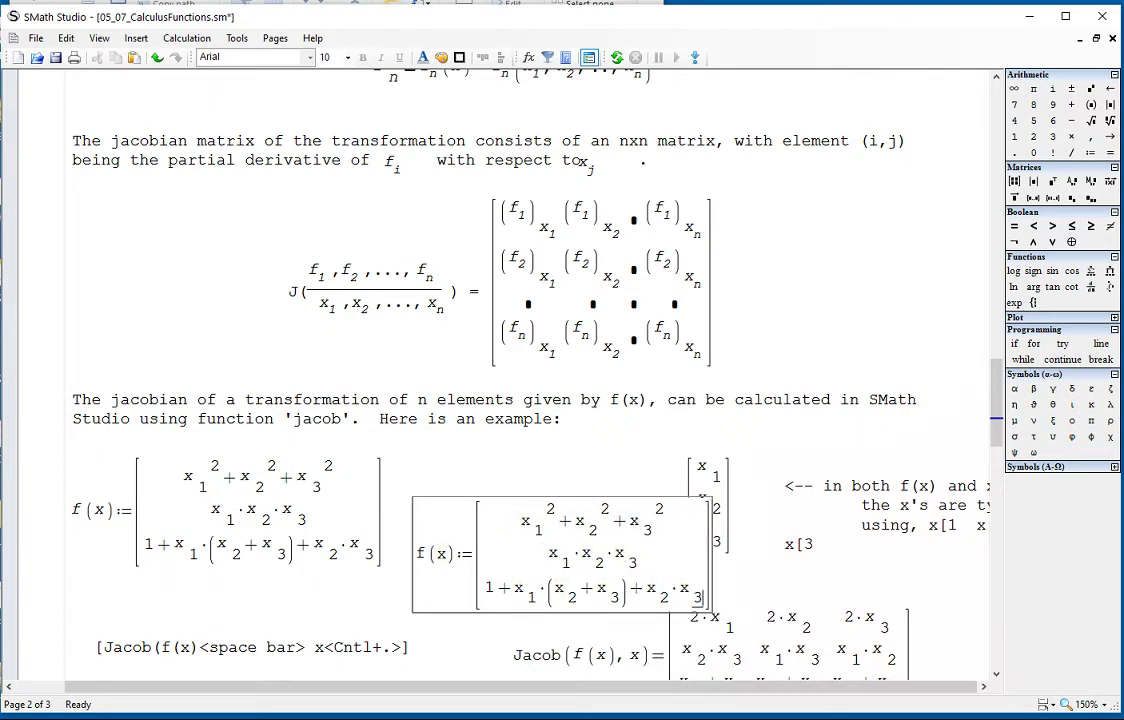
- Delete the duplicate f(x) vector definition beside the original one
click(525, 467)
drag(404, 488, 395, 490)
drag(490, 477, 522, 515)
key(Delete)
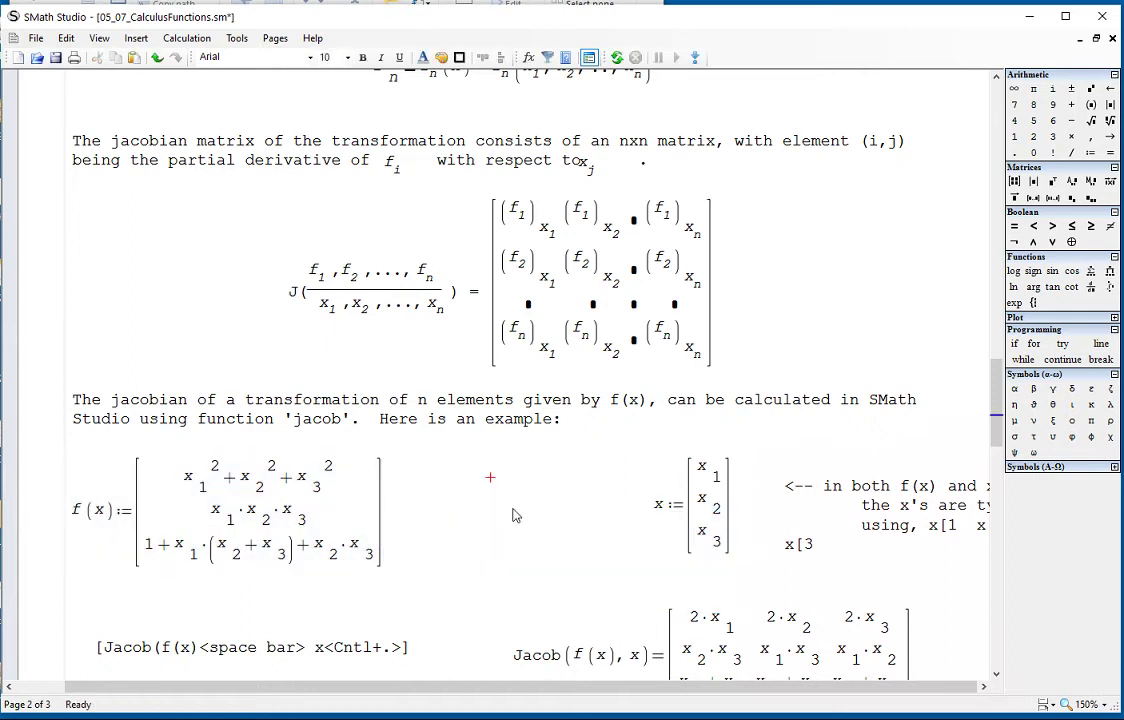
- Move the x vector definition closer to the f(x) definition in the Jacobian example
drag(640, 490, 574, 538)
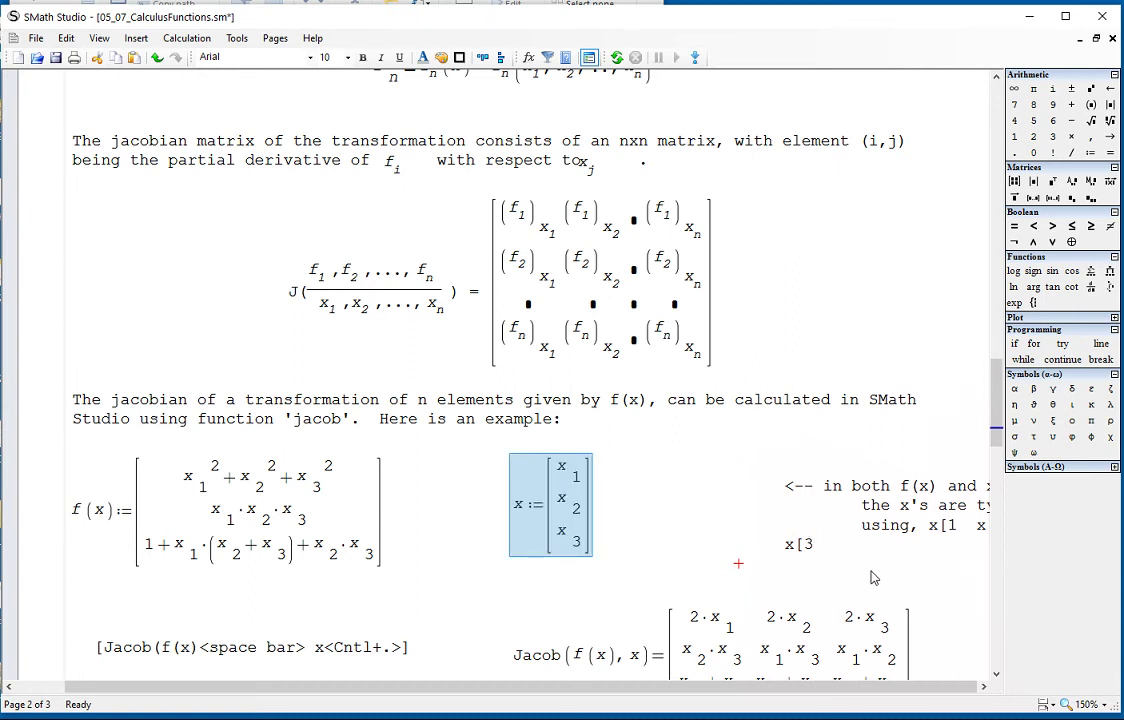
- Move the note on how the subscripted x's are typed closer to the x vector definition
drag(900, 585, 703, 416)
drag(830, 493, 740, 500)
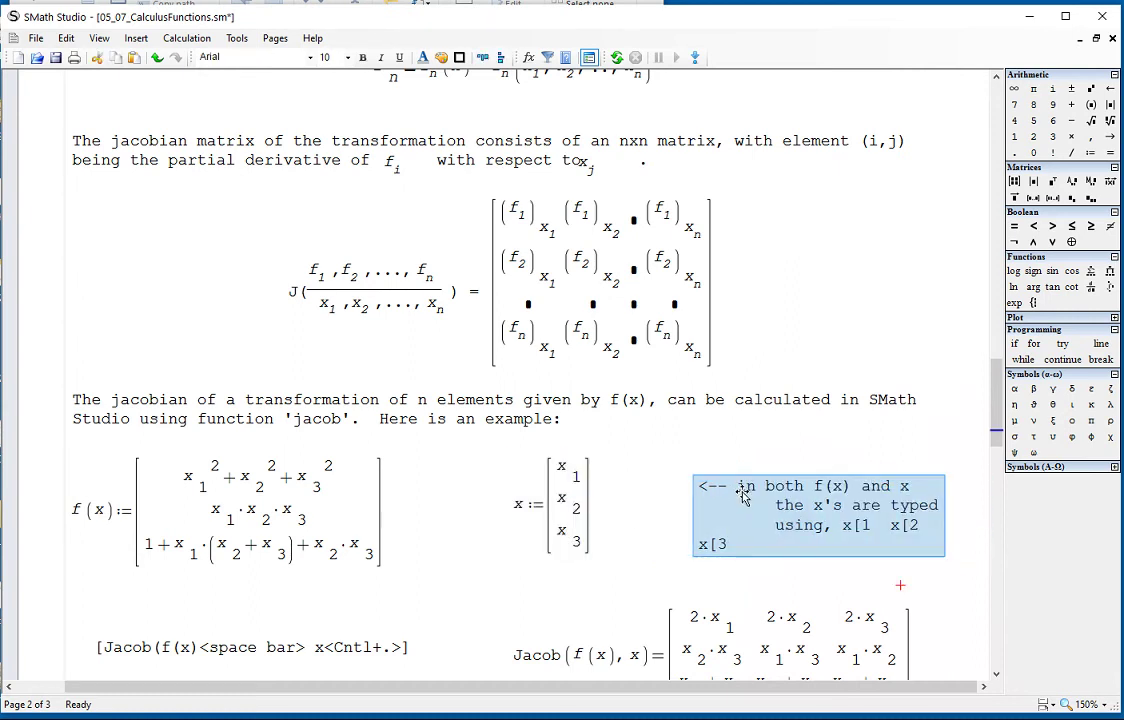
- Enter Jacob(f(x), x) with a numeric evaluation below the Jacob typing hint
scroll(765, 519, down, 8)
scroll(765, 519, down, 1)
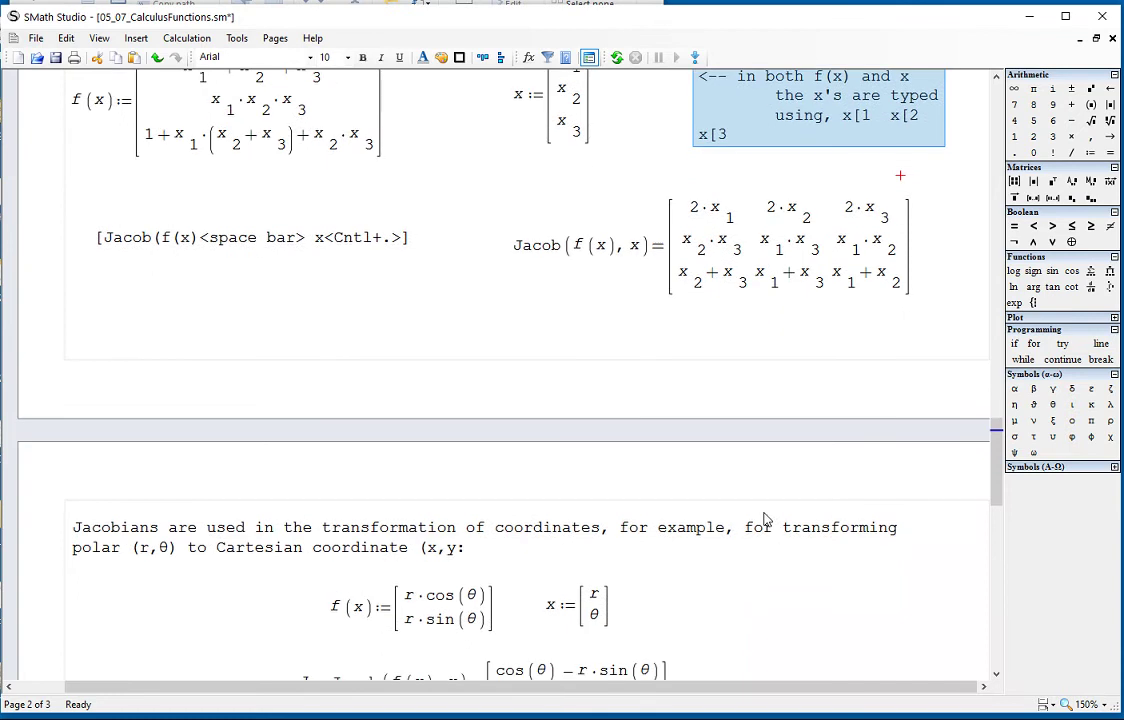
click(92, 310)
text(Jacob ( f ( x)
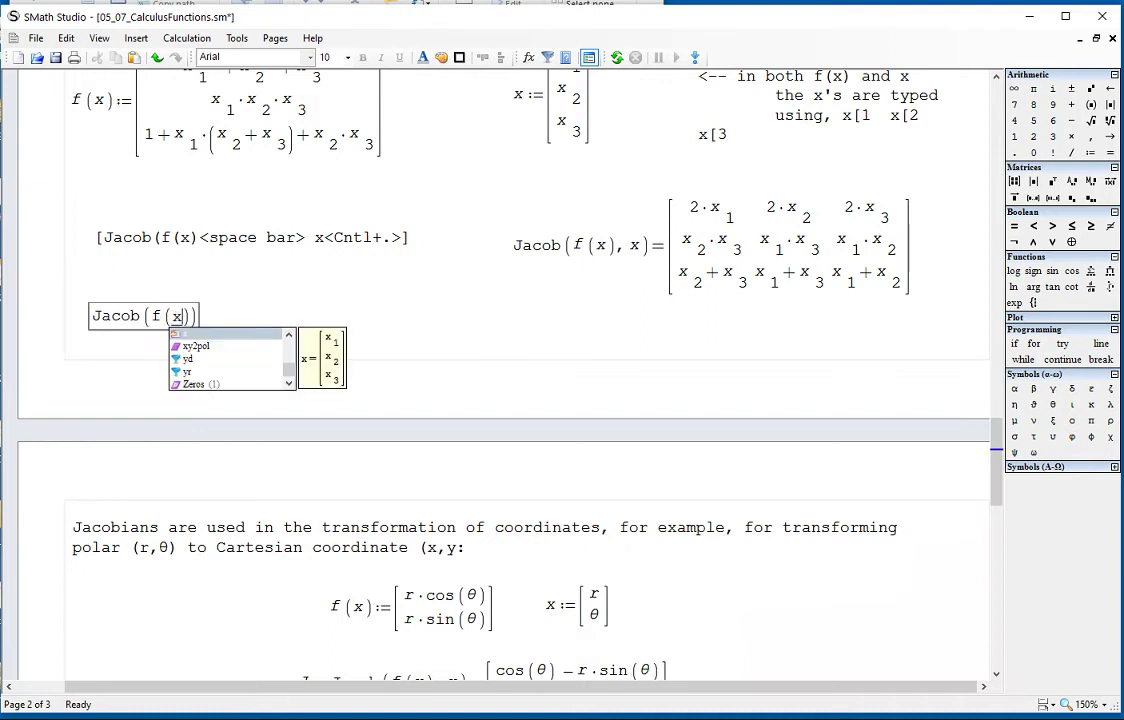
key(space)
text(, x) = ■)
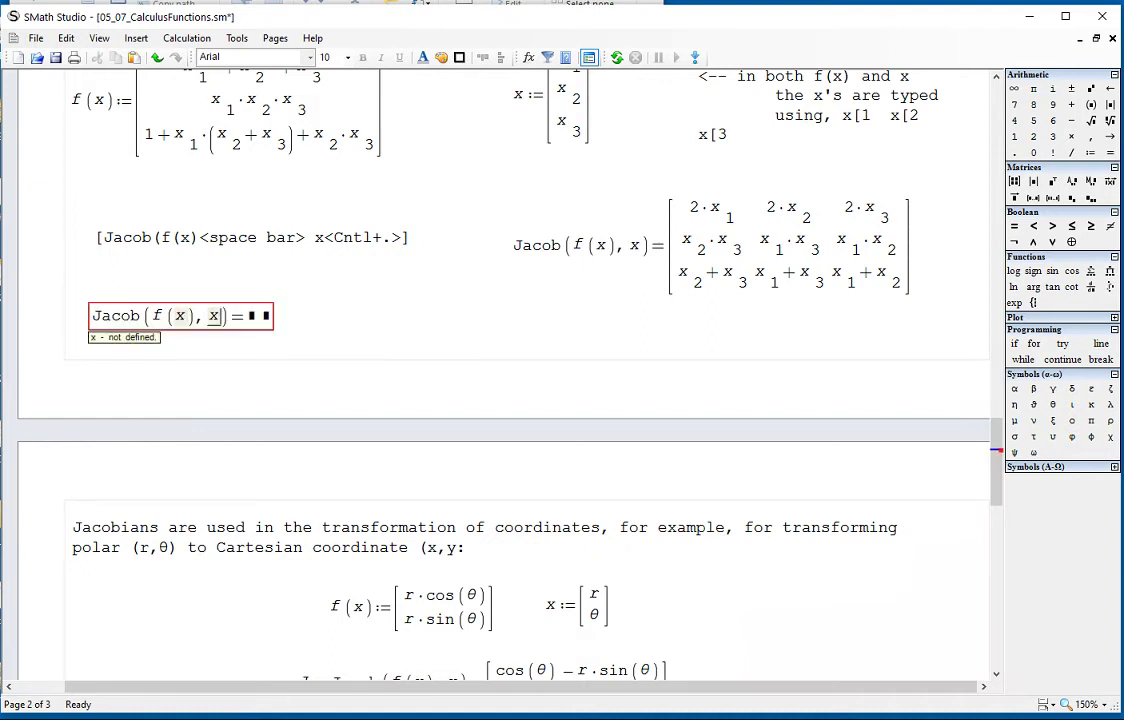
scroll(330, 330, up, 1)
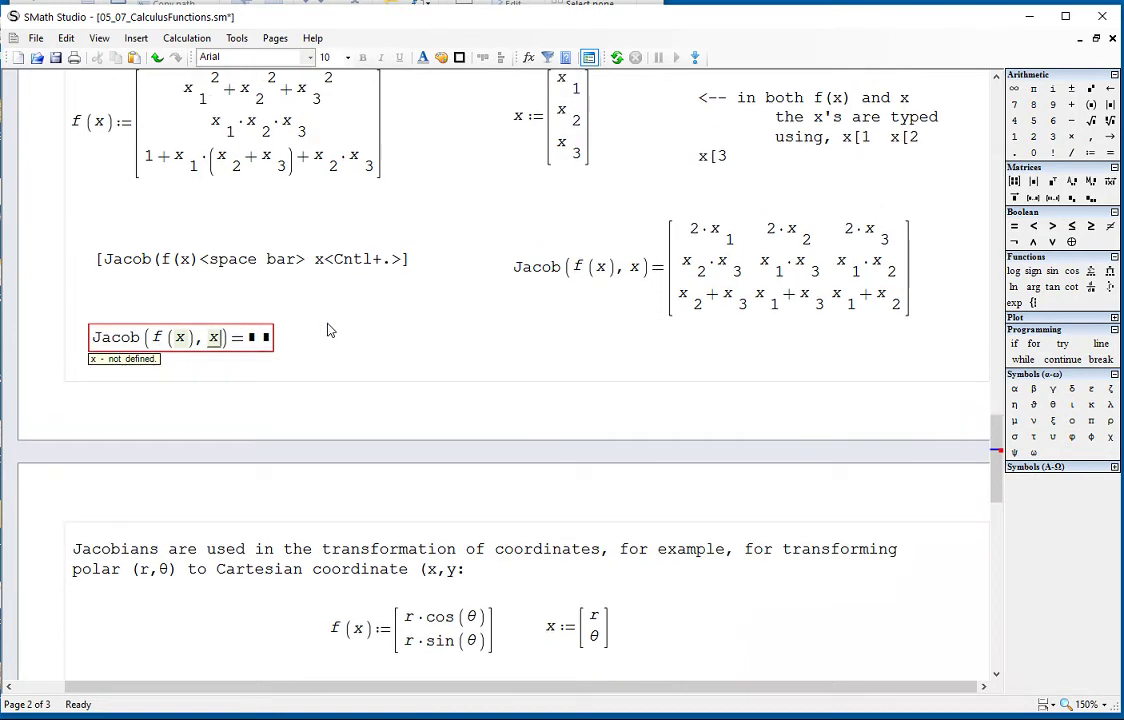
click(315, 367)
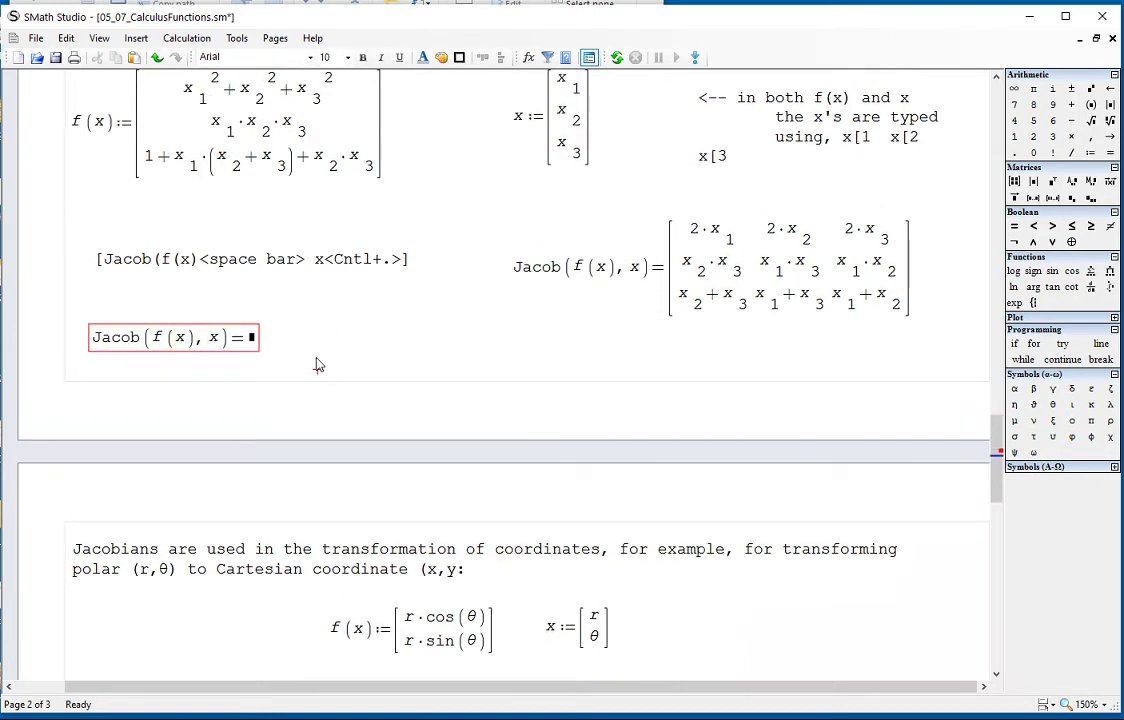
click(521, 177)
click(555, 175)
click(712, 162)
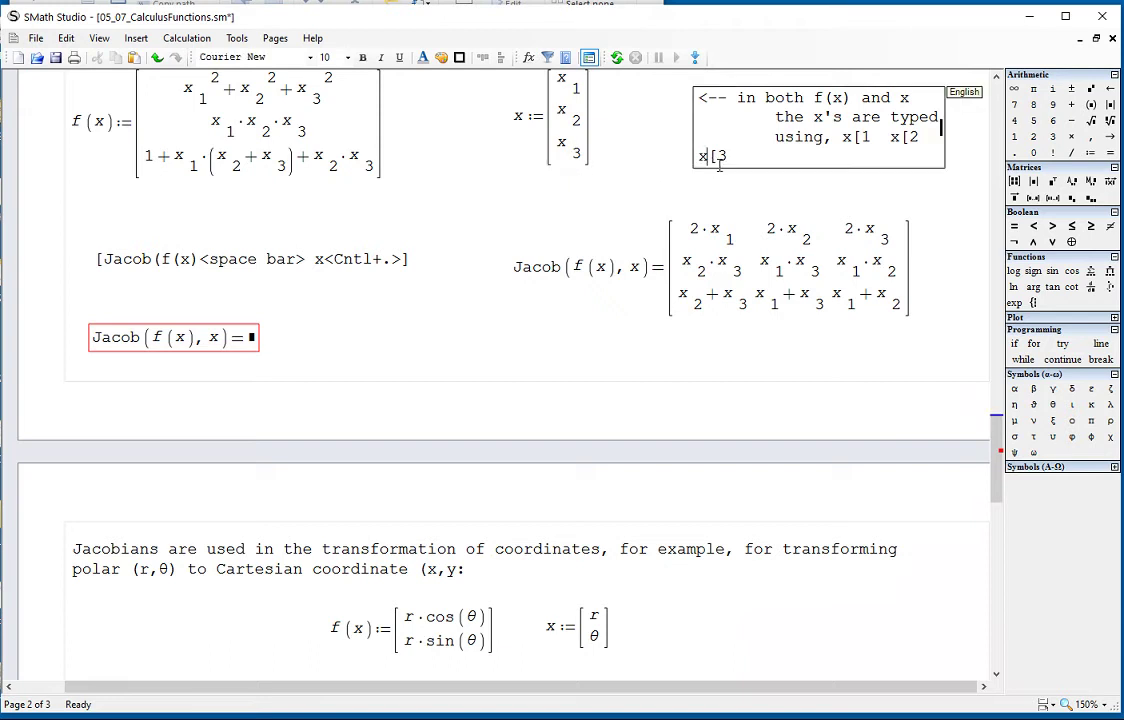
click(662, 186)
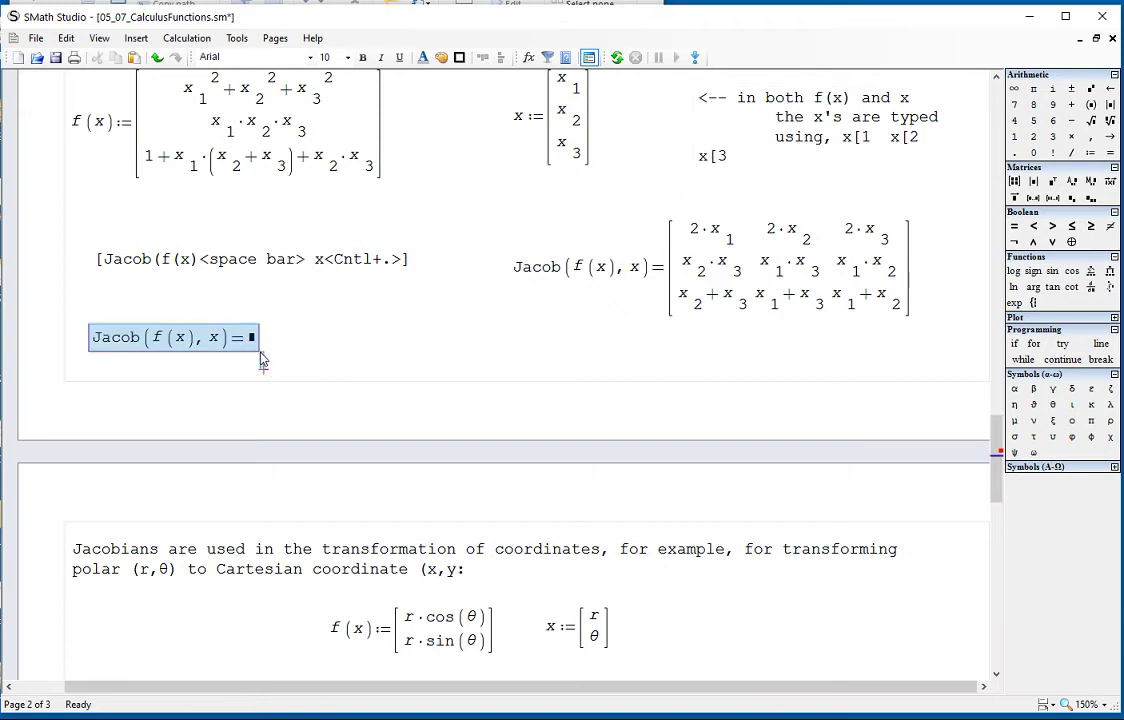
click(285, 338)
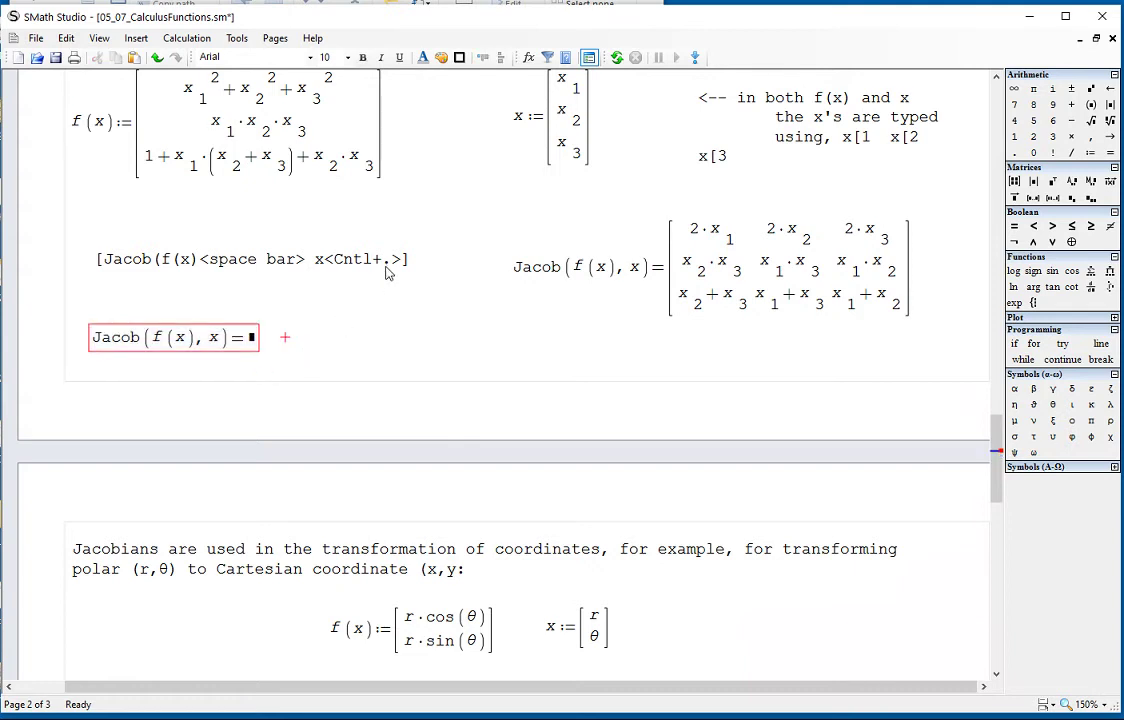
- Replace the numeric evaluation of the newly entered Jacob(f(x), x) with a symbolic evaluation
click(255, 342)
click(267, 339)
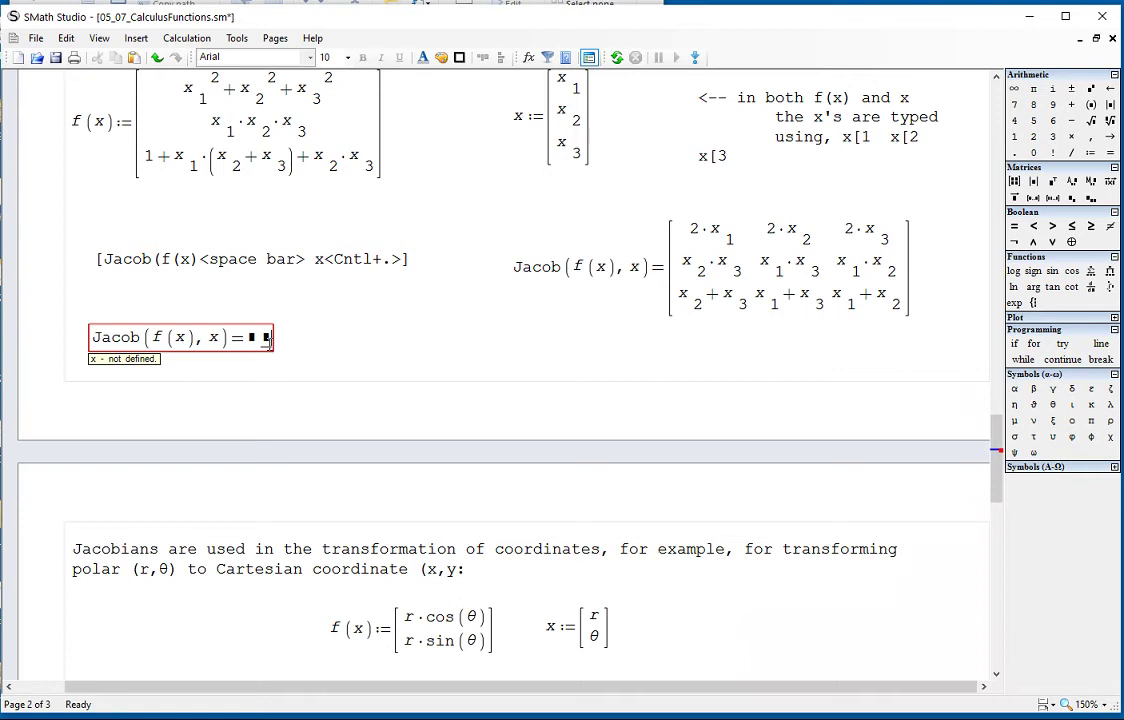
key(BackSpace)
key(BackSpace)
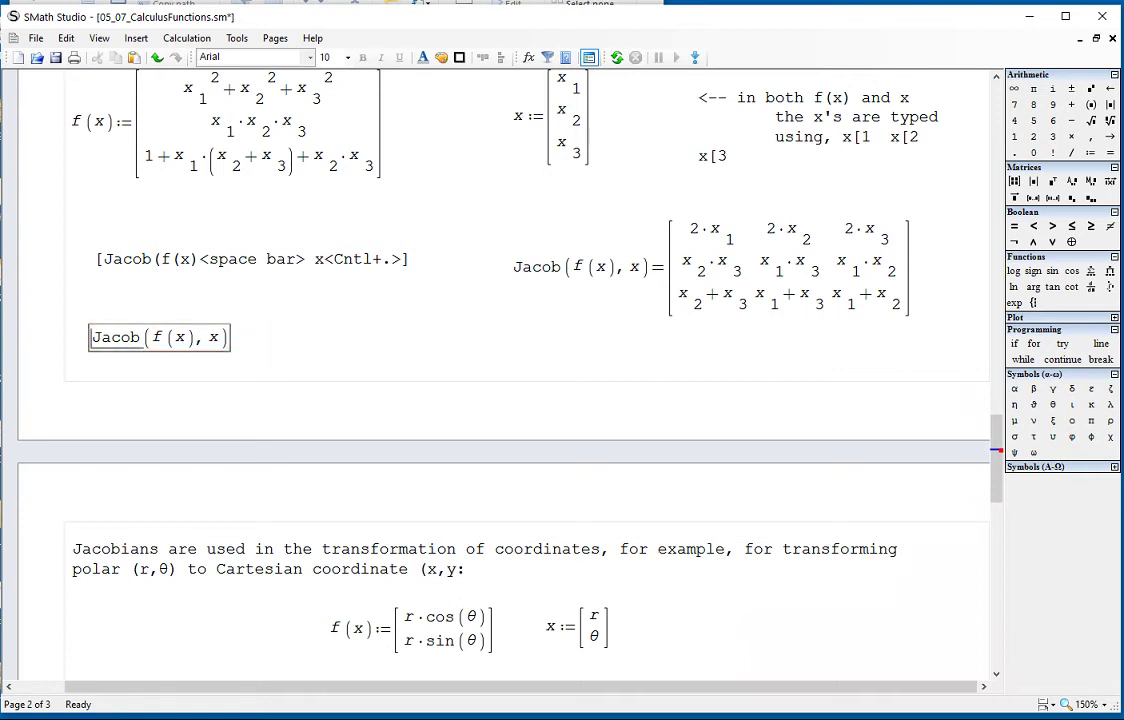
text(=)
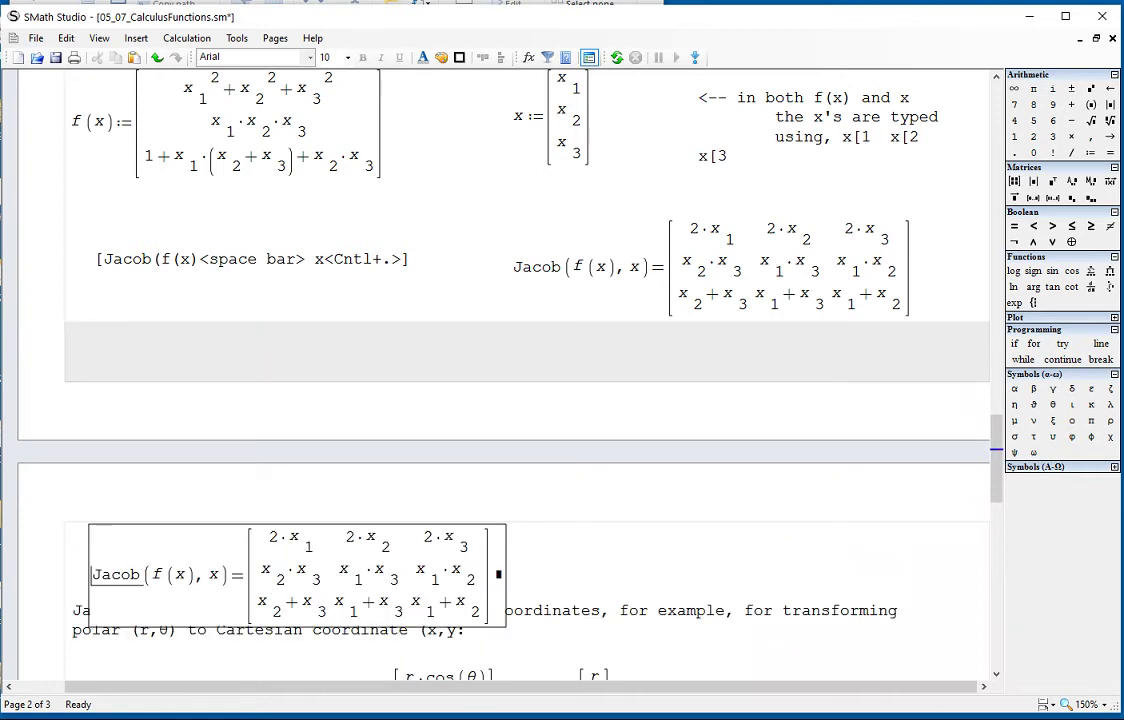
- Move the new Jacob(f(x), x) evaluation directly under the typing hint, and delete it
click(542, 550)
drag(544, 548, 430, 306)
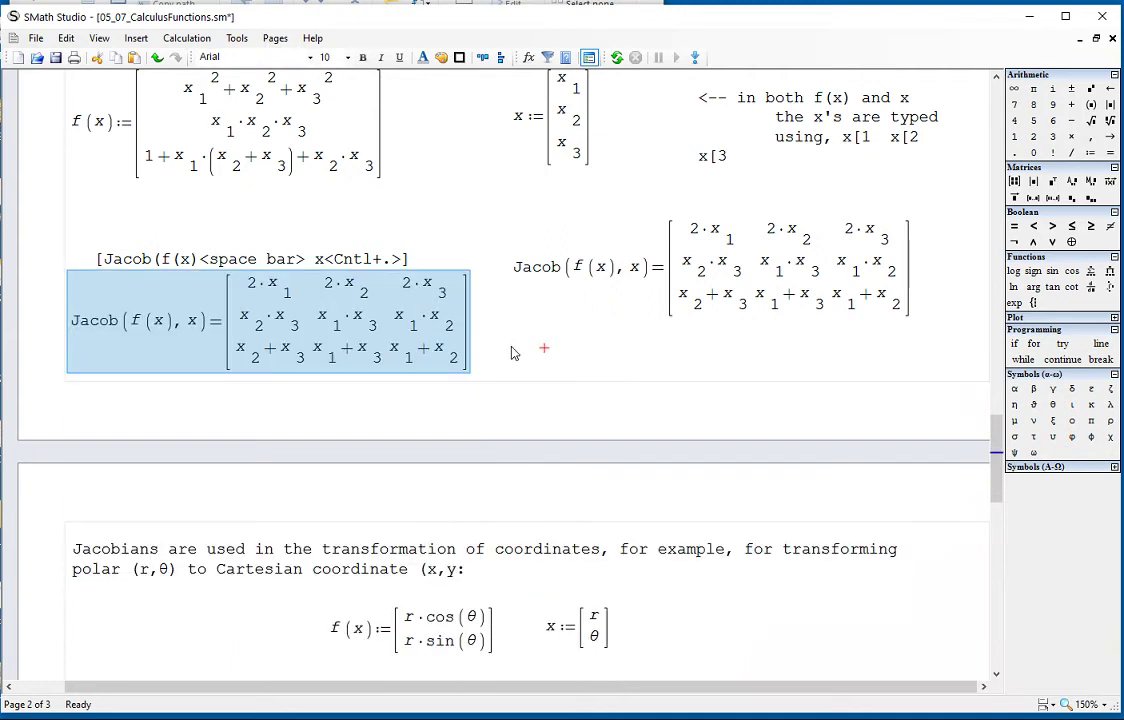
drag(511, 349, 450, 362)
key(Delete)
- Examine the polar-to-Cartesian Jacobian example, including both elements of f(x) and the x vector
scroll(434, 359, down, 5)
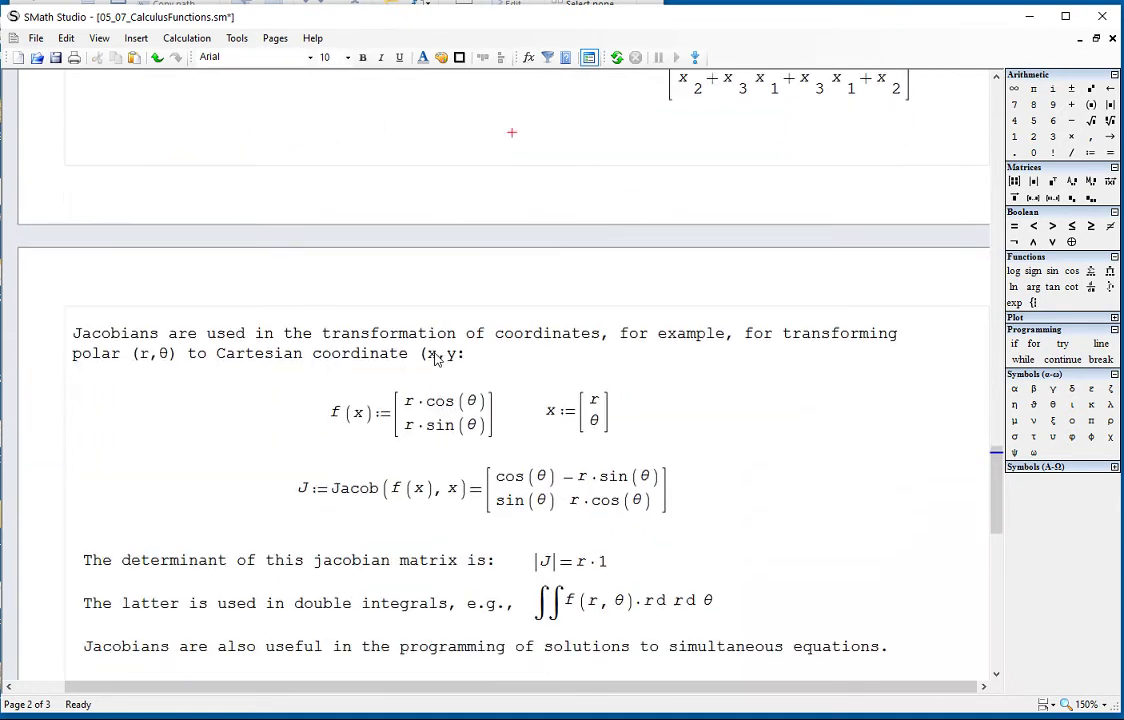
scroll(500, 365, down, 1)
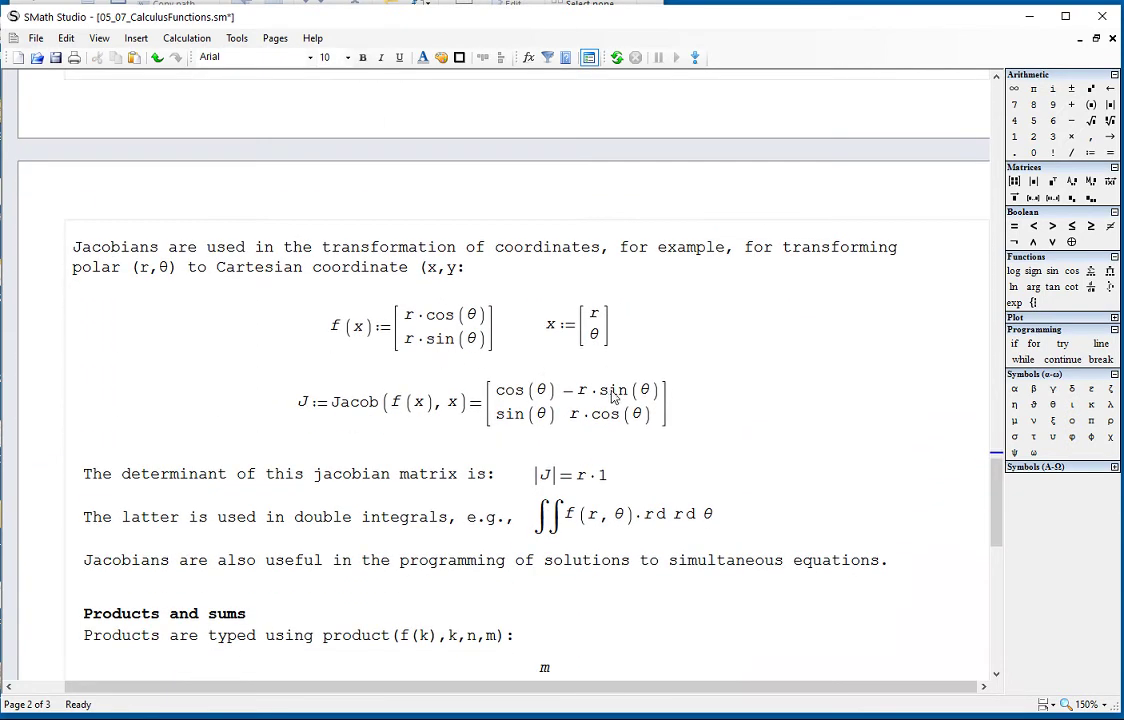
scroll(758, 459, down, 1)
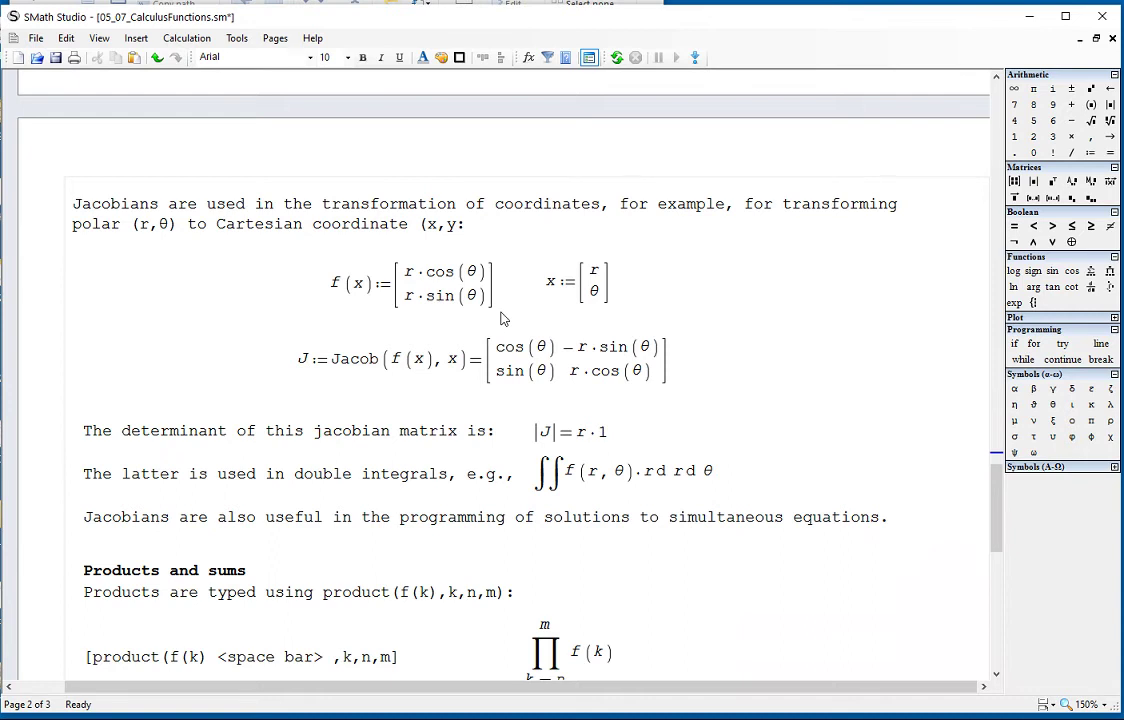
drag(503, 318, 460, 316)
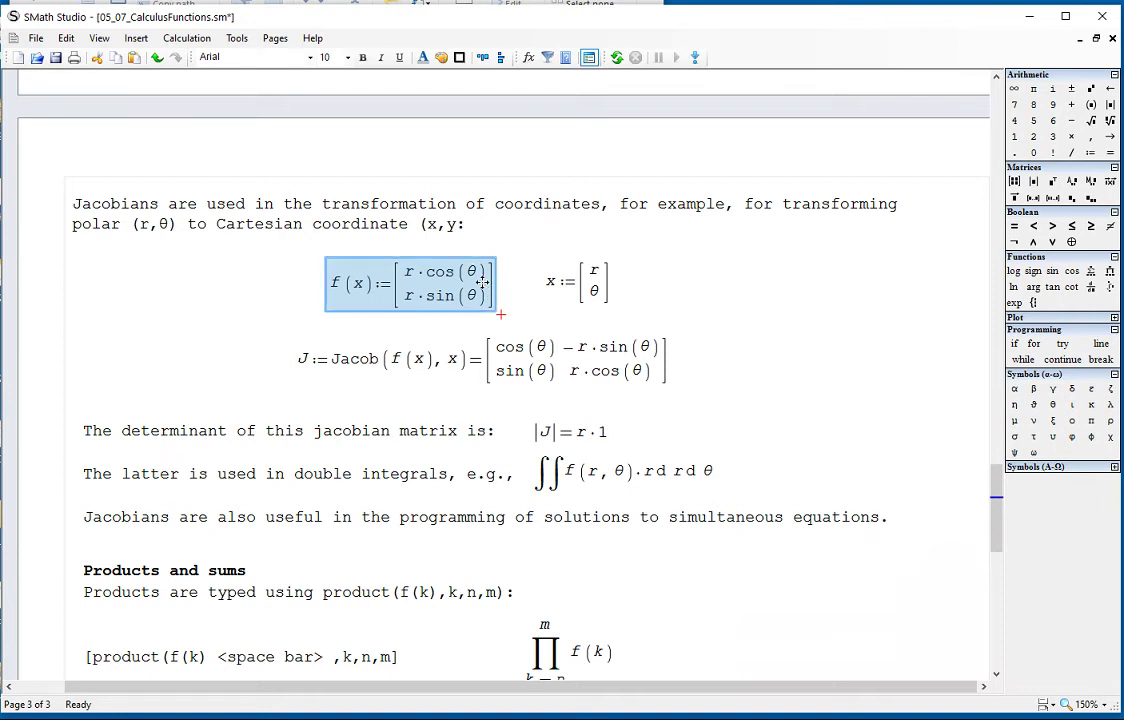
click(662, 292)
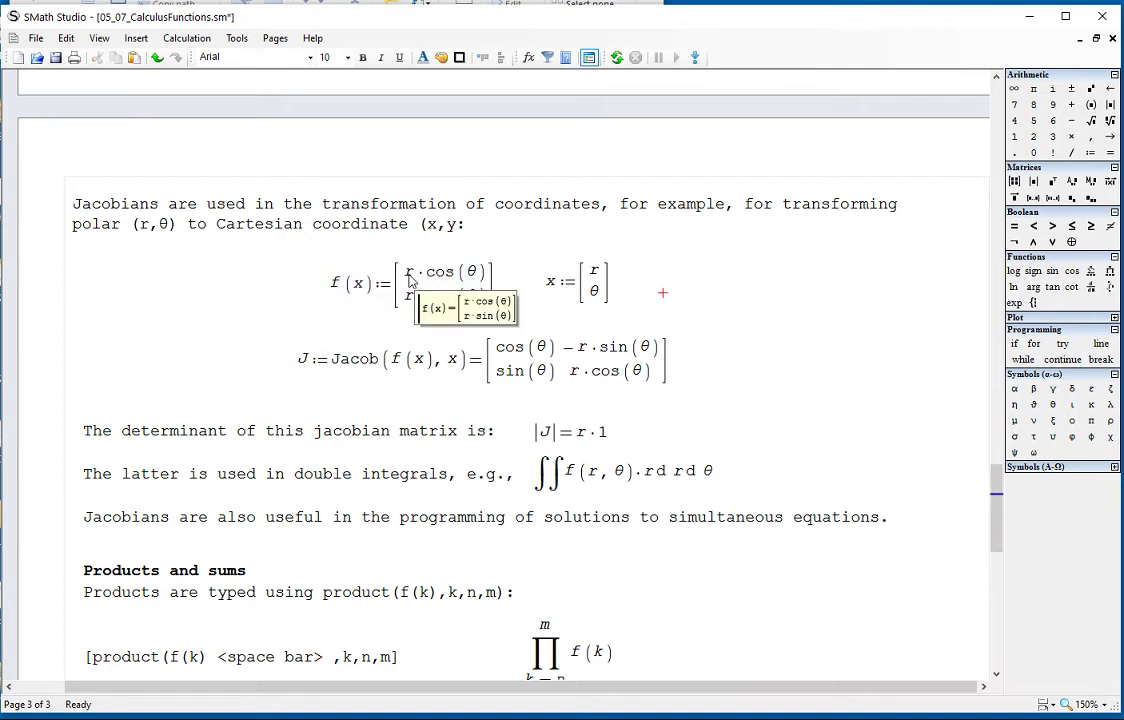
drag(407, 272, 474, 296)
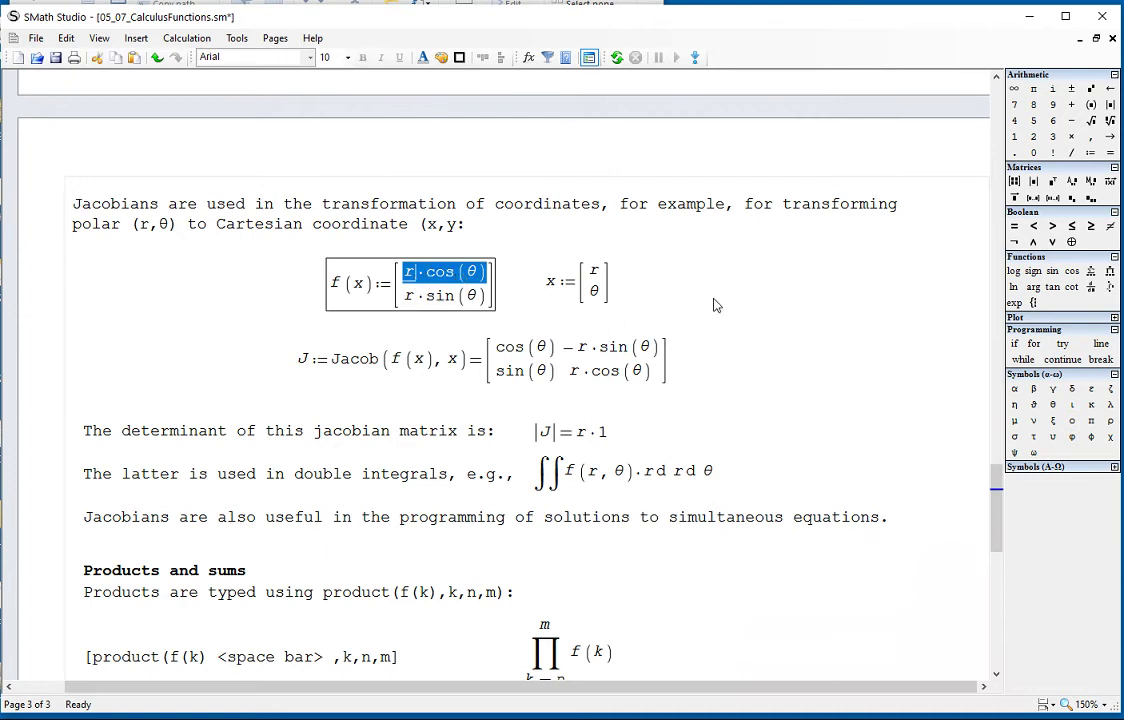
drag(407, 296, 455, 300)
click(652, 294)
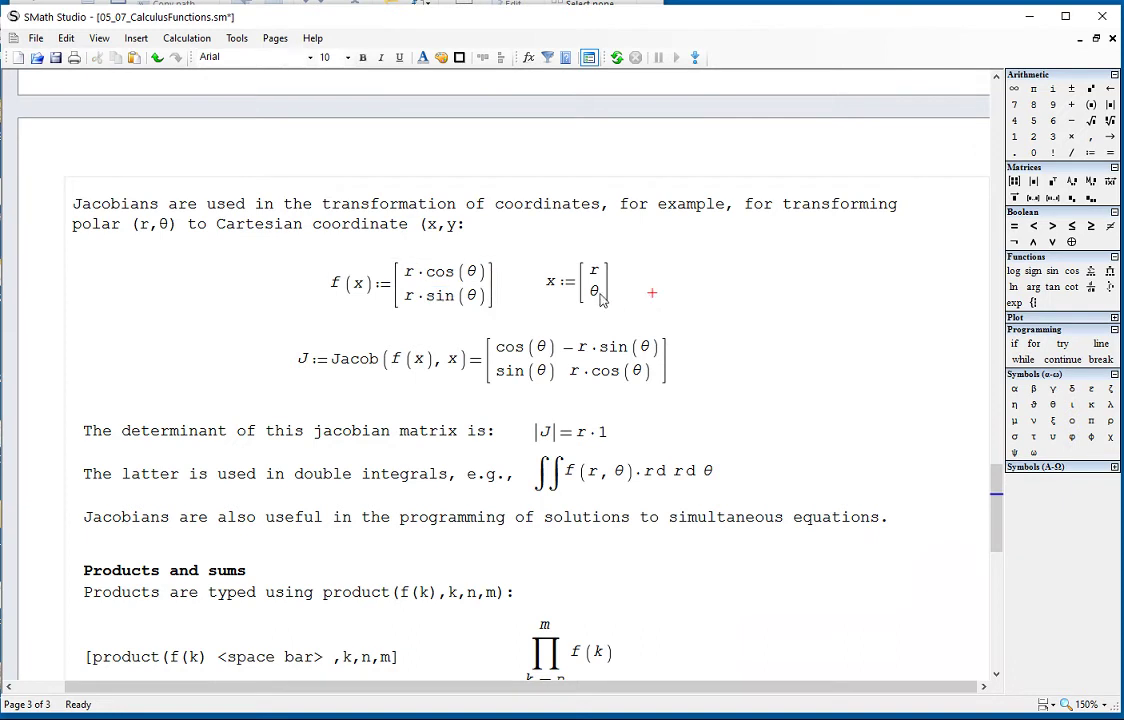
click(549, 288)
double_click(549, 288)
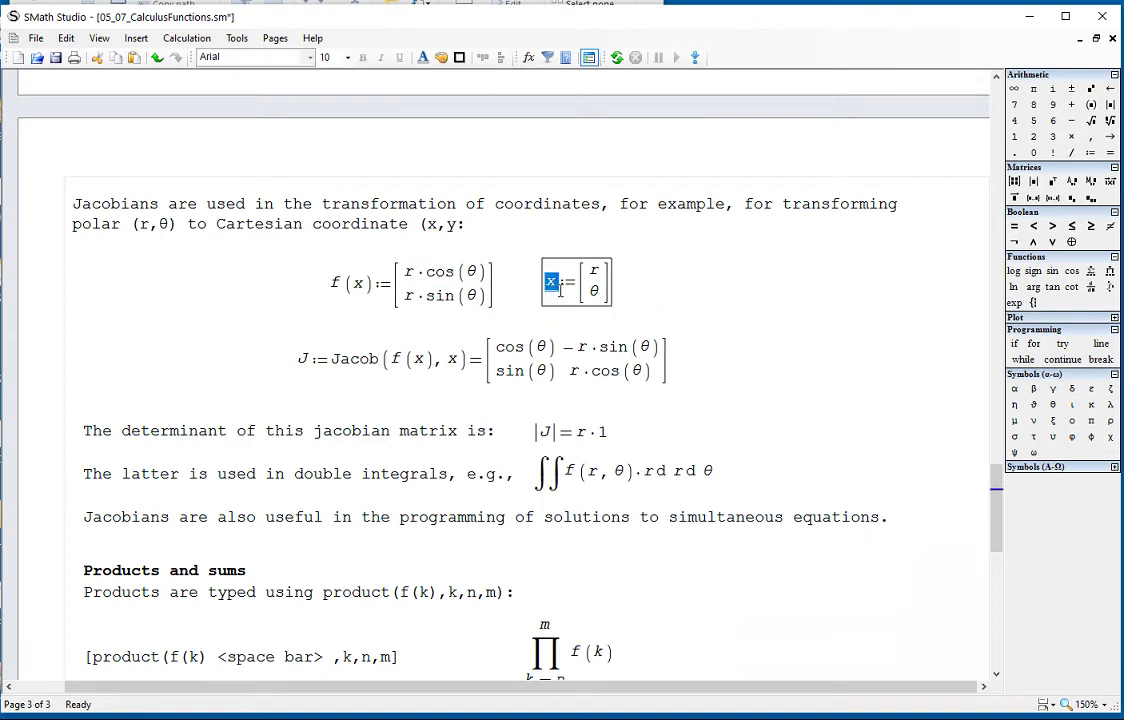
click(652, 294)
- Rename the polar variable vector to xx in both its definition and the Jacob call
click(551, 287)
text(x)
click(727, 281)
click(458, 360)
text(x)
click(738, 295)
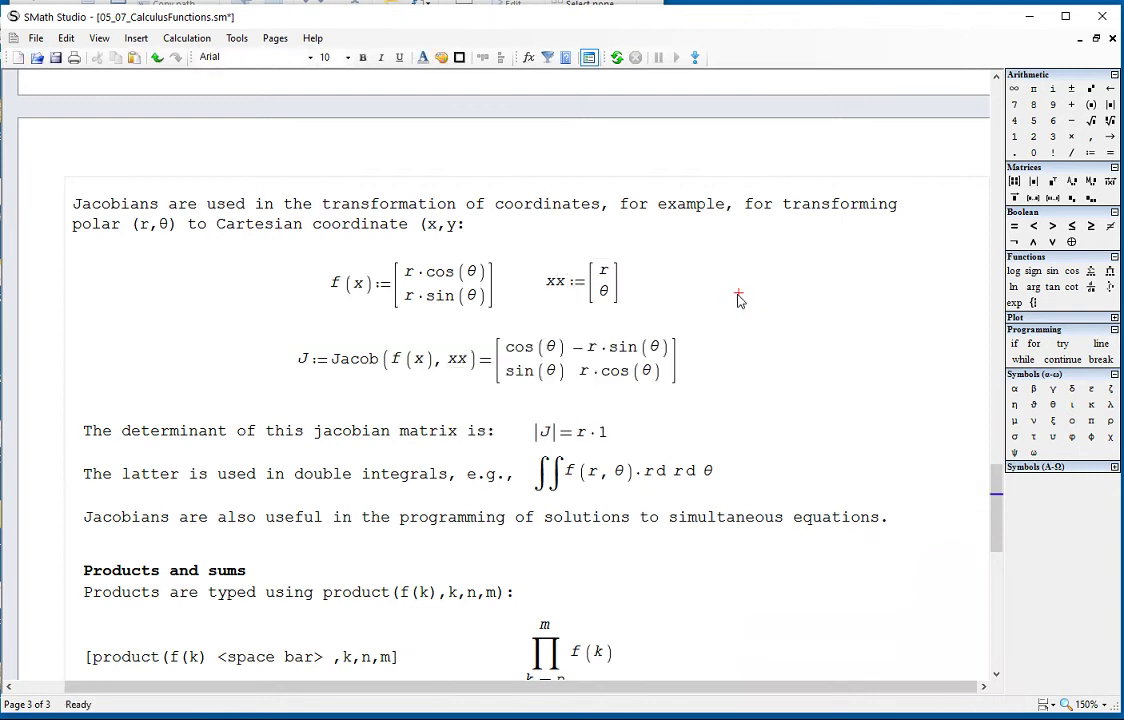
- Examine the r and θ elements of the xx vector and the Jacobian matrix calculated for J
click(604, 280)
double_click(604, 272)
double_click(604, 292)
click(722, 373)
click(516, 355)
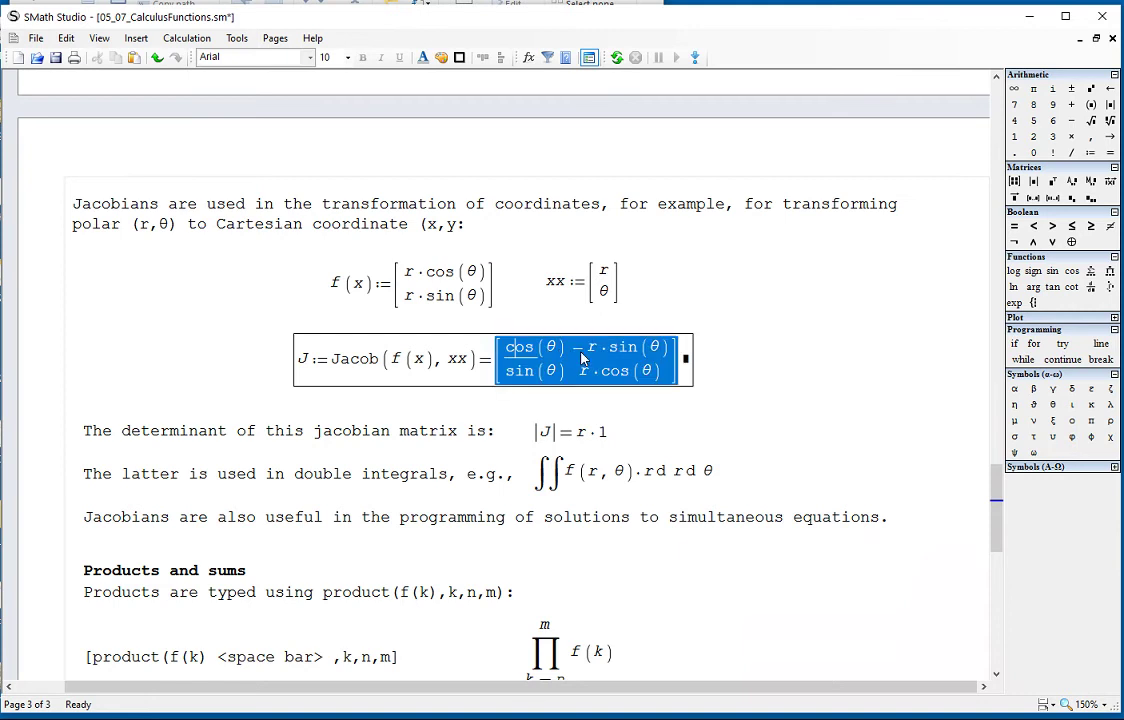
click(758, 366)
scroll(759, 370, down, 1)
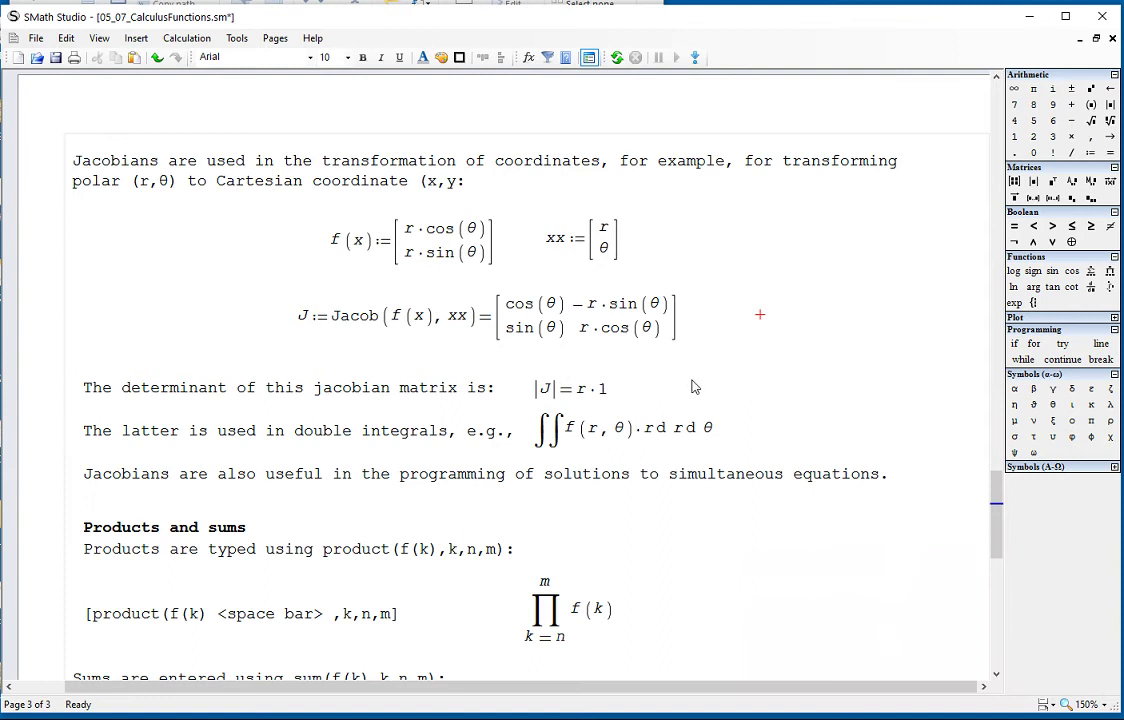
- Evaluate J symbolically in a new region beside its Jacob definition, and delete that region
click(718, 380)
click(737, 315)
text(J)
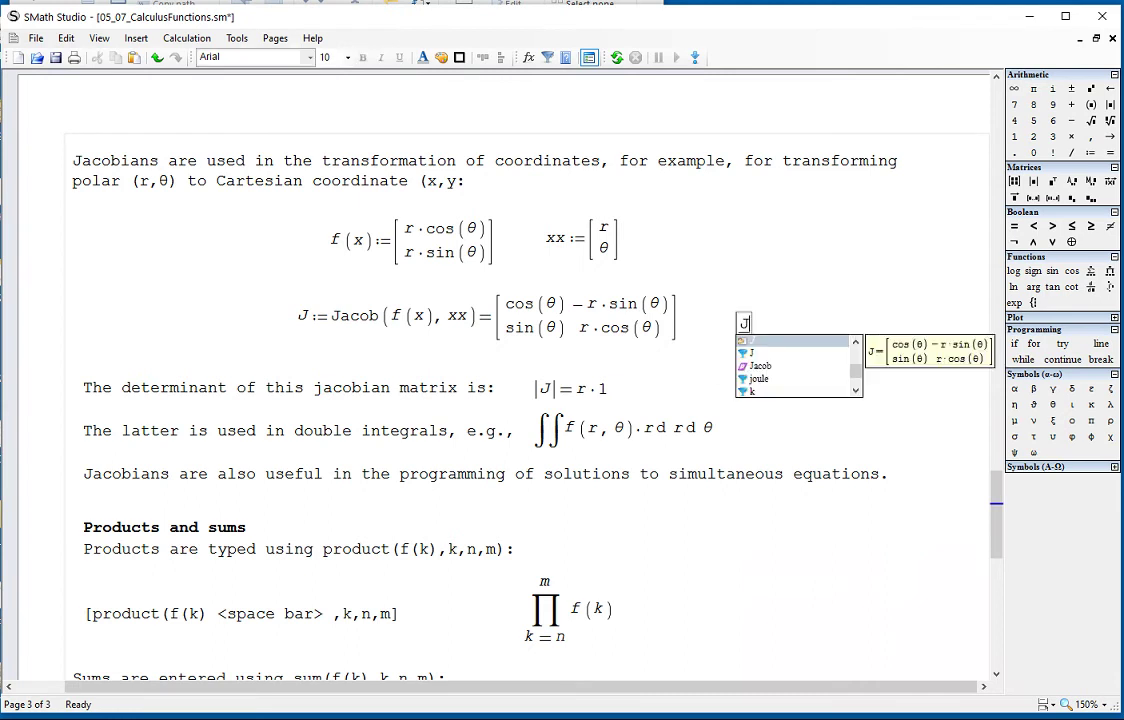
key(Escape)
click(805, 297)
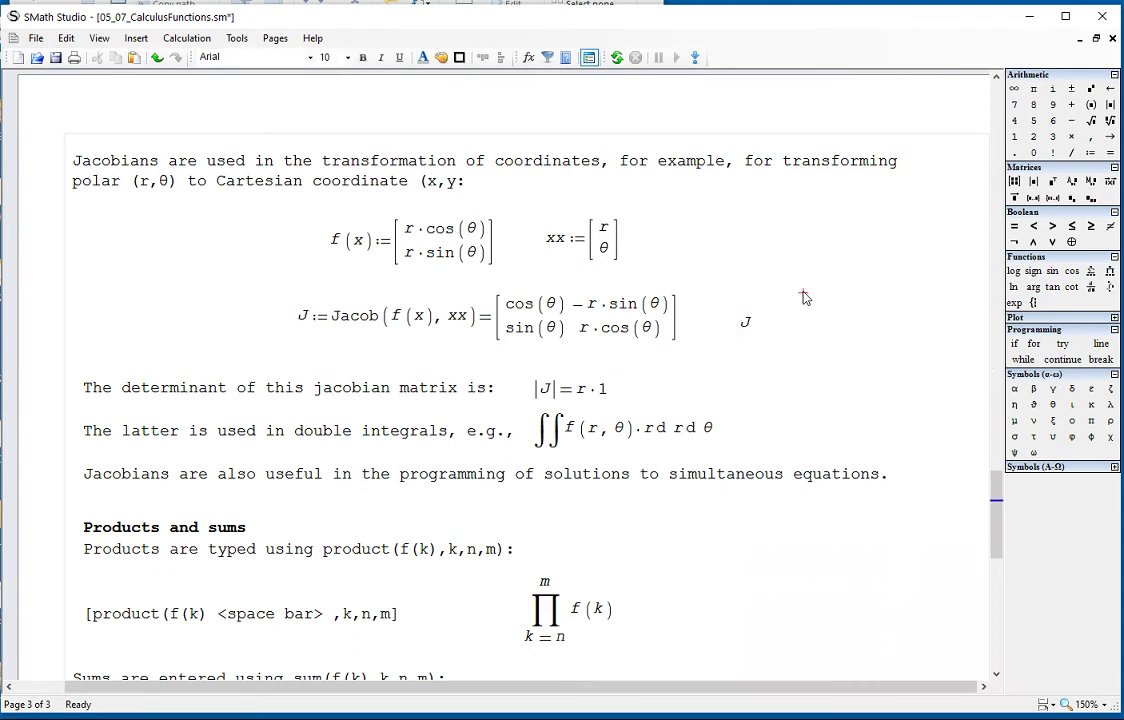
click(745, 321)
text(=)
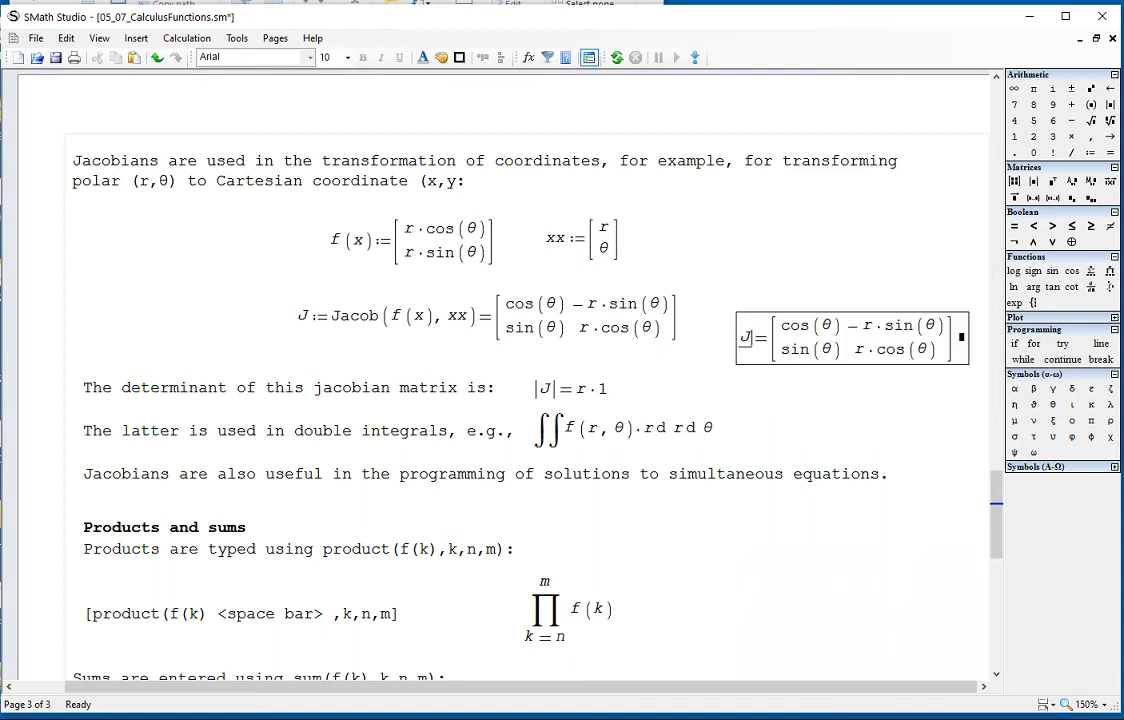
drag(912, 388, 896, 364)
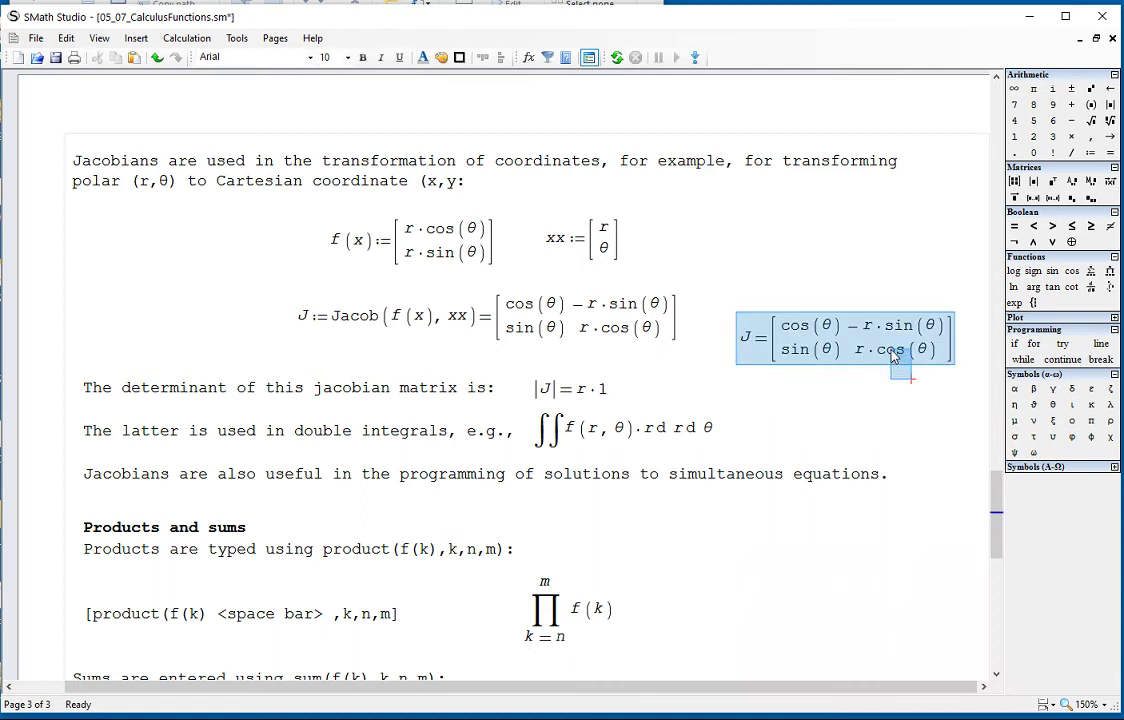
key(Delete)
- Evaluate the determinant of J symbolically in a new region beside the existing determinant, and delete that region
click(749, 379)
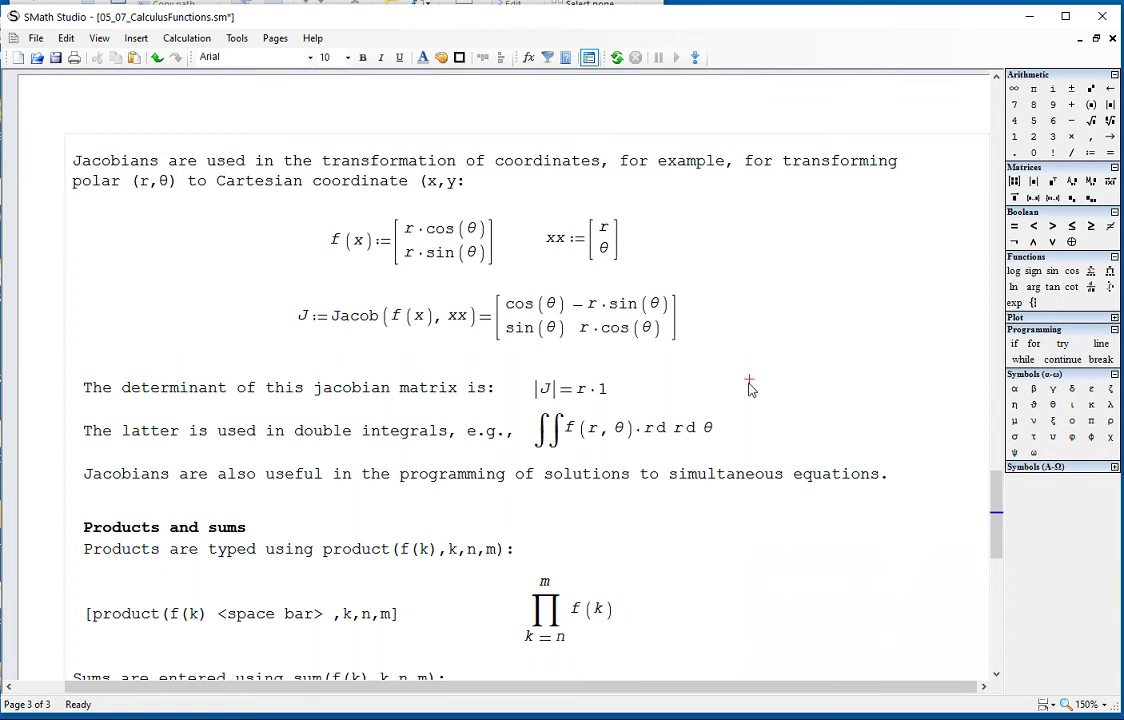
click(1033, 183)
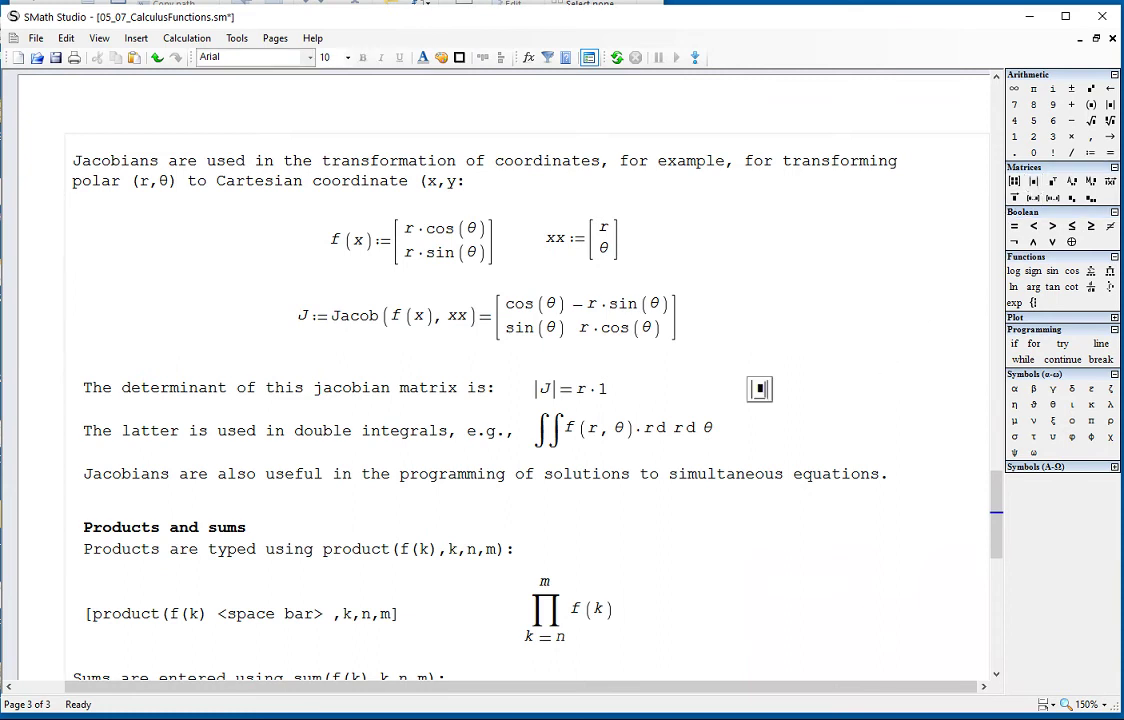
text(J)
text(=)
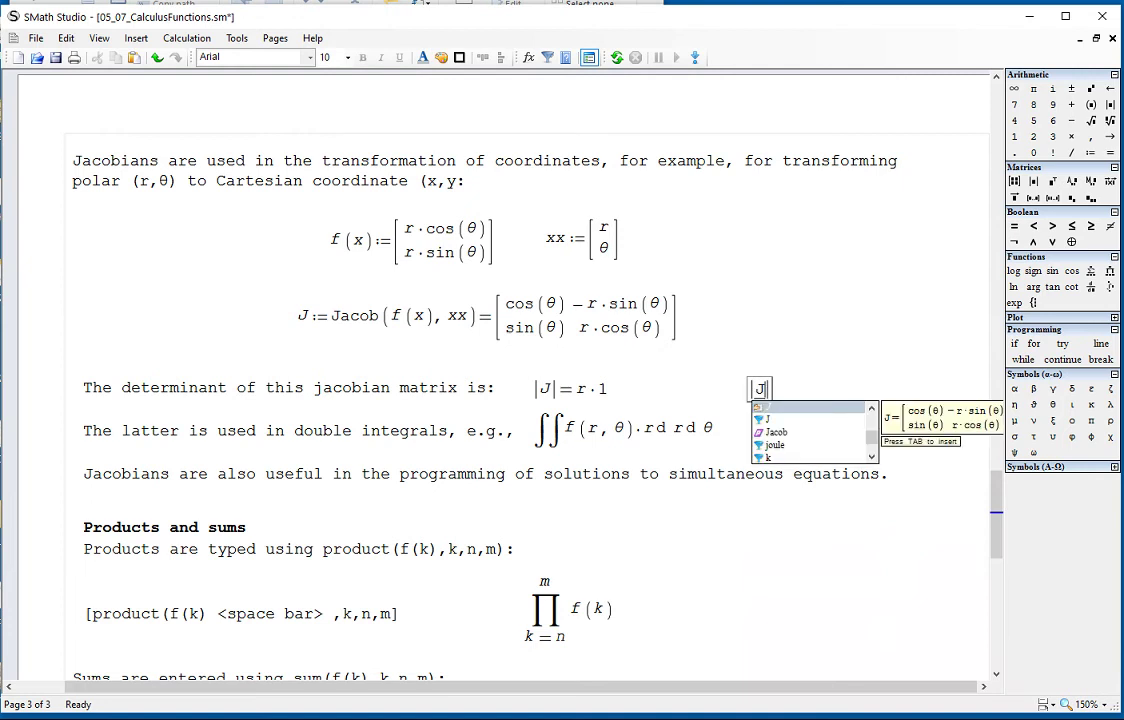
key(ctrl+z)
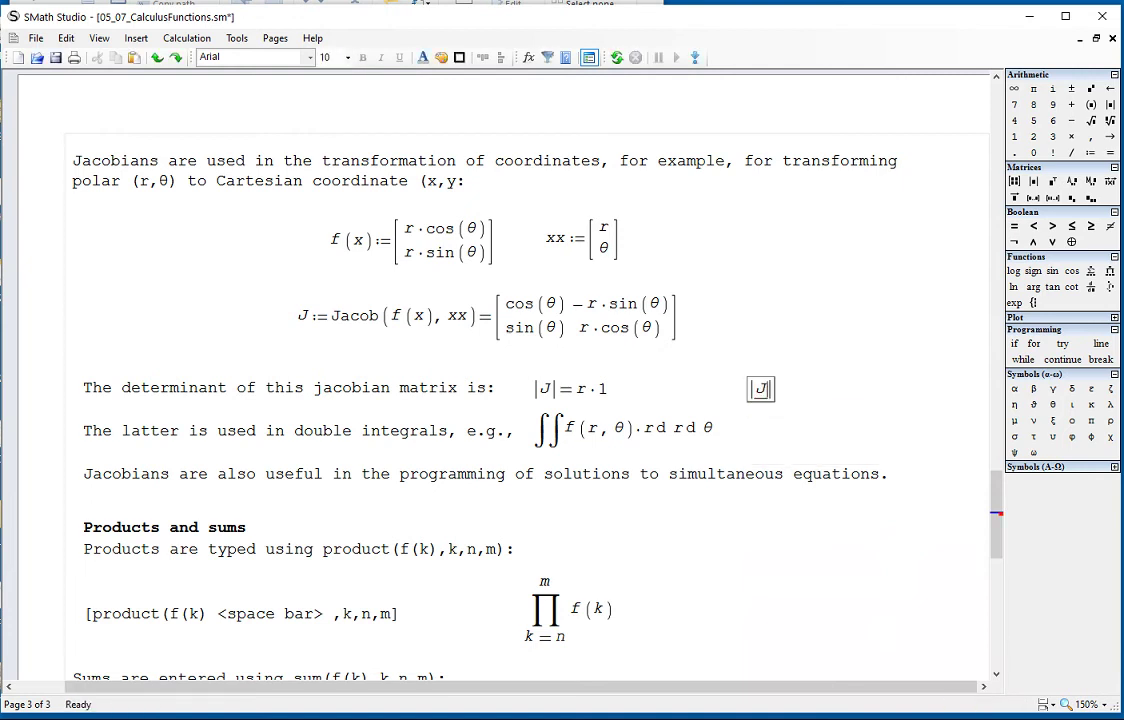
text(=r·1)
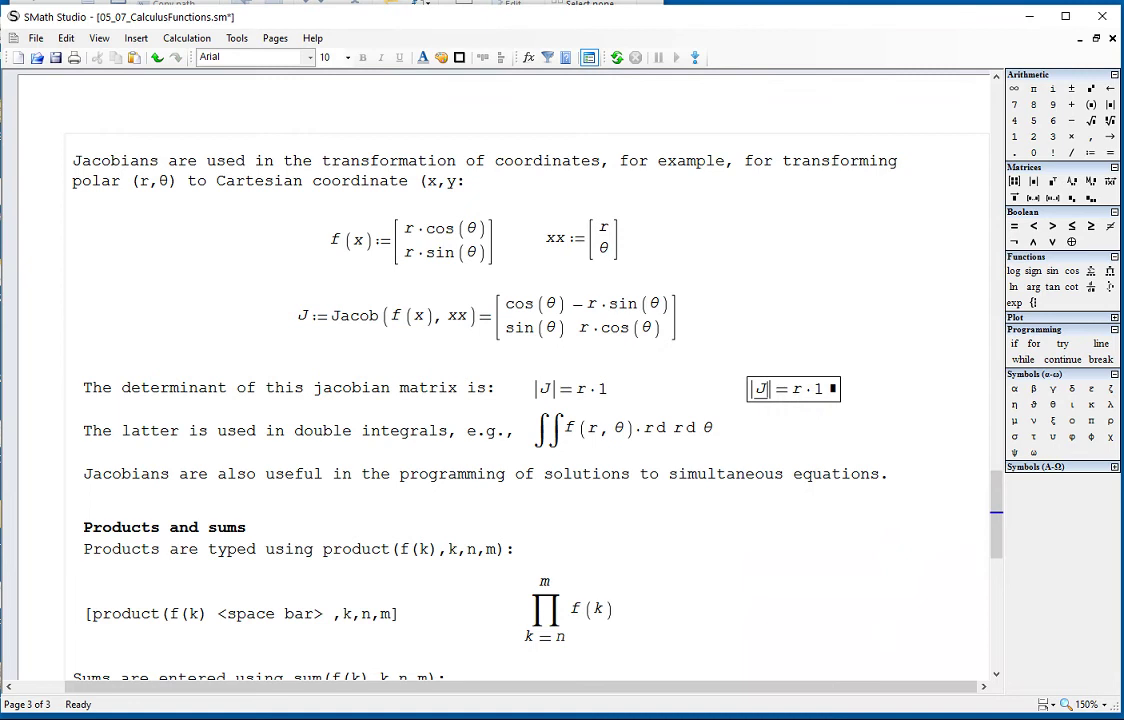
drag(878, 389, 823, 396)
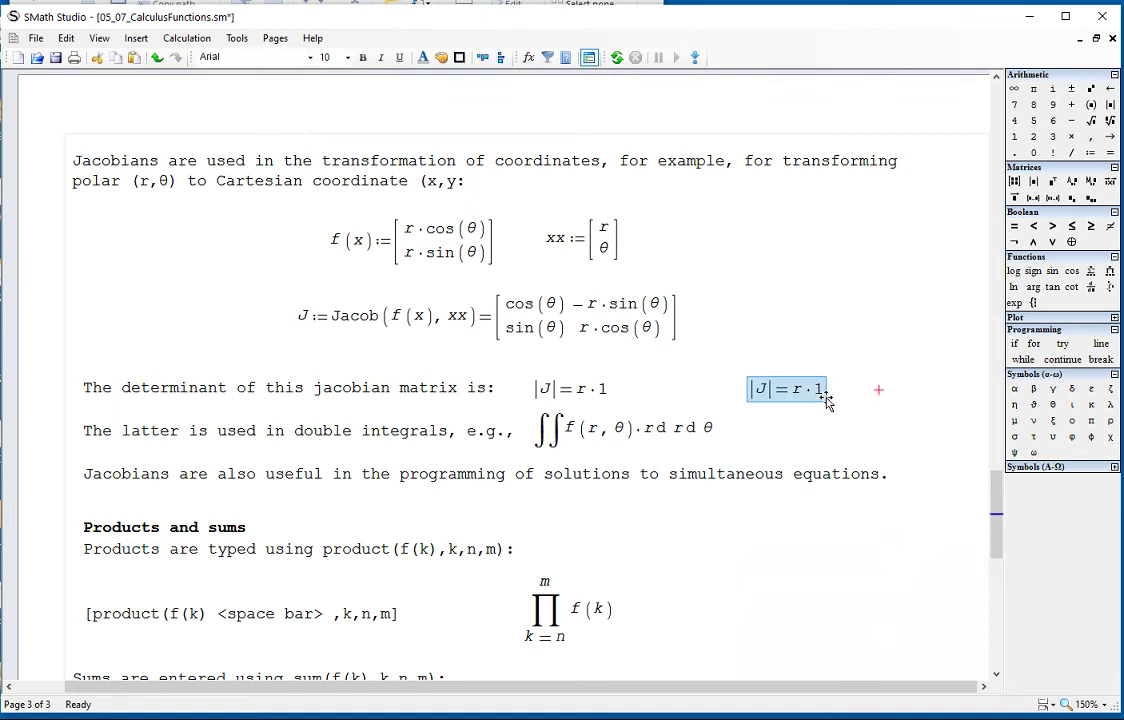
key(Delete)
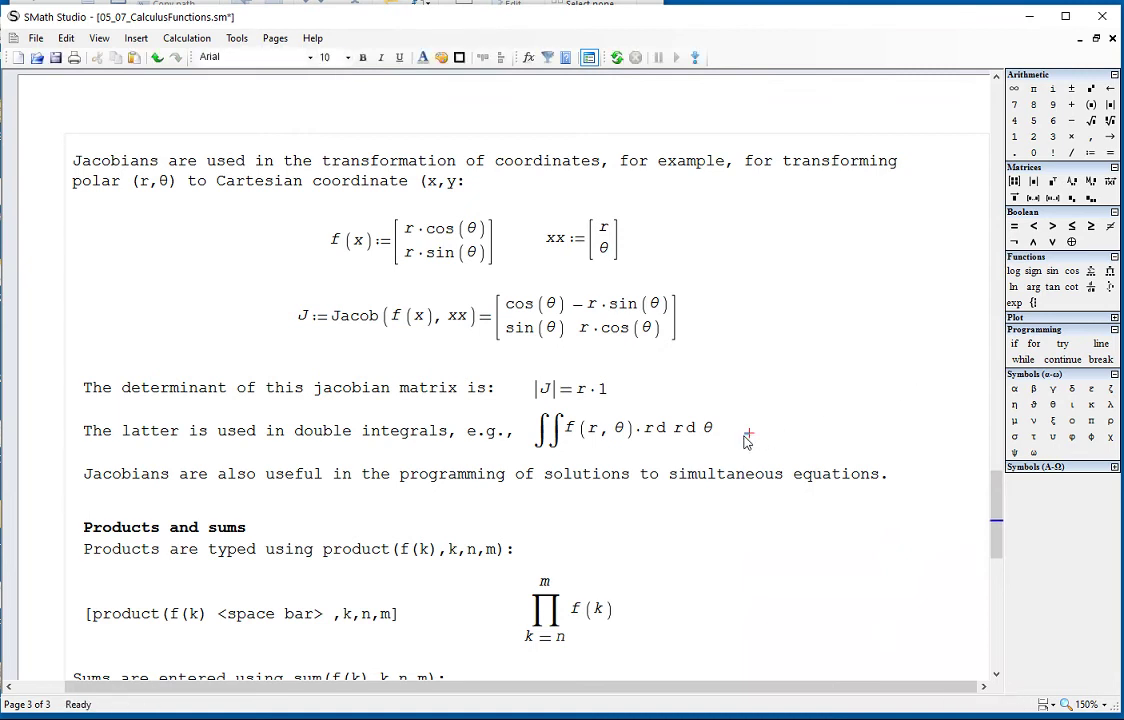
- Examine the double integral that uses the Jacobian determinant and the product and sum syntax with its numerical examples
drag(748, 432, 700, 440)
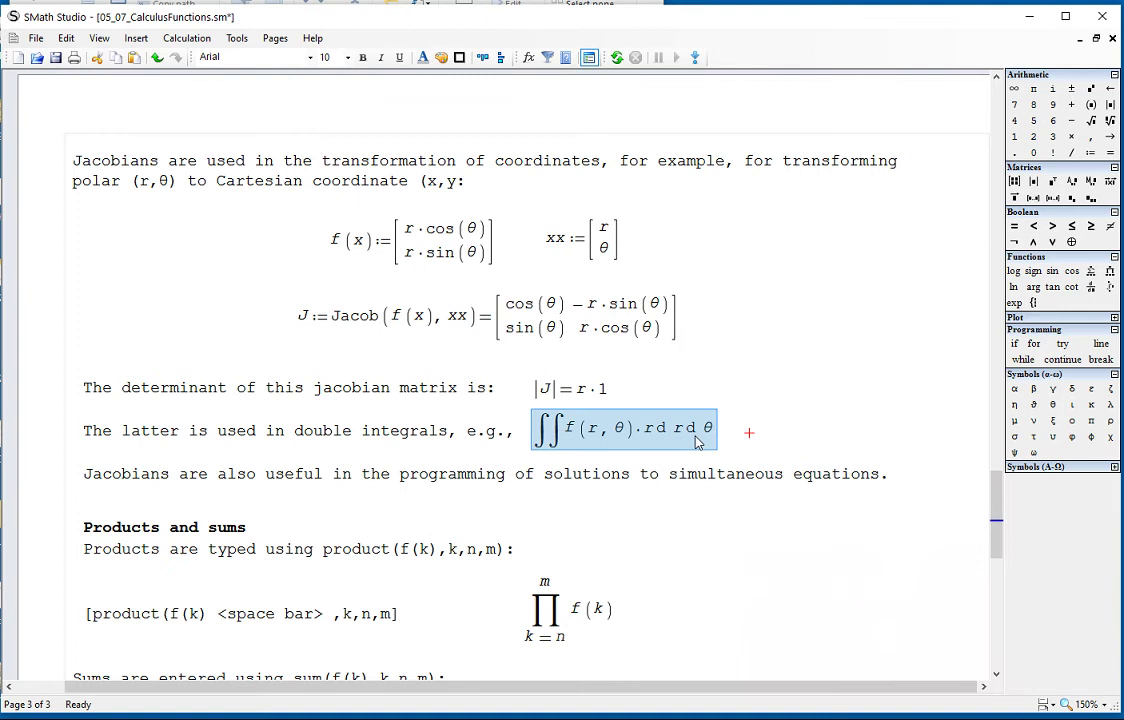
click(802, 389)
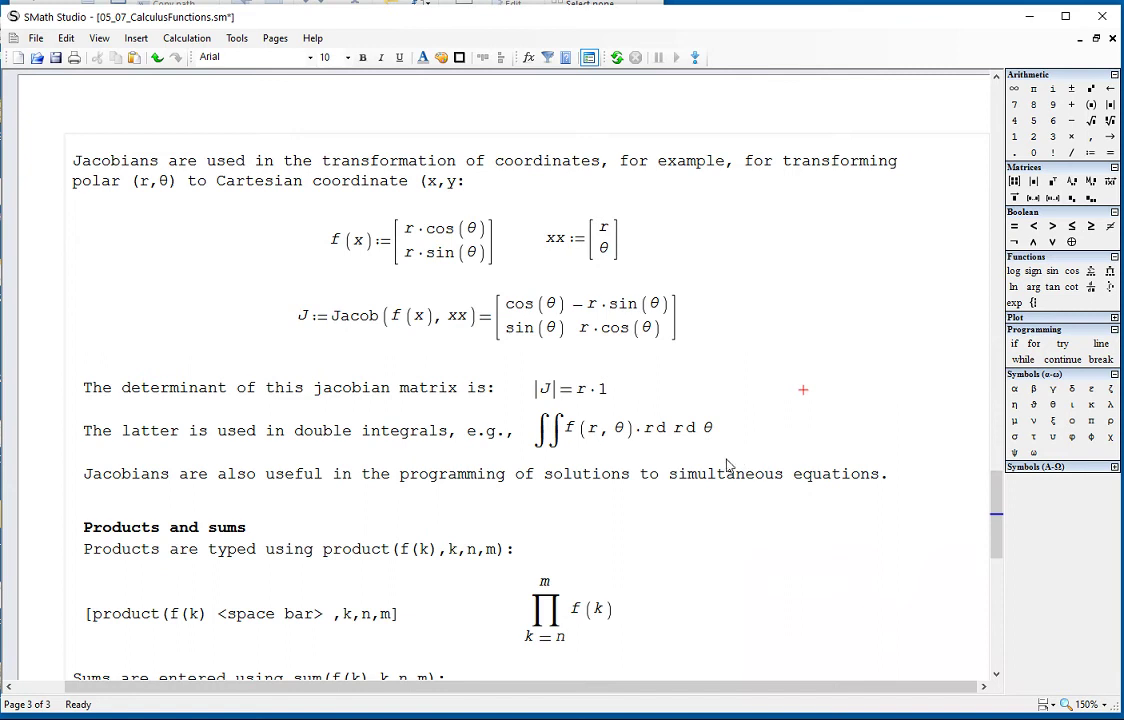
click(665, 435)
double_click(665, 433)
click(740, 432)
scroll(750, 430, down, 3)
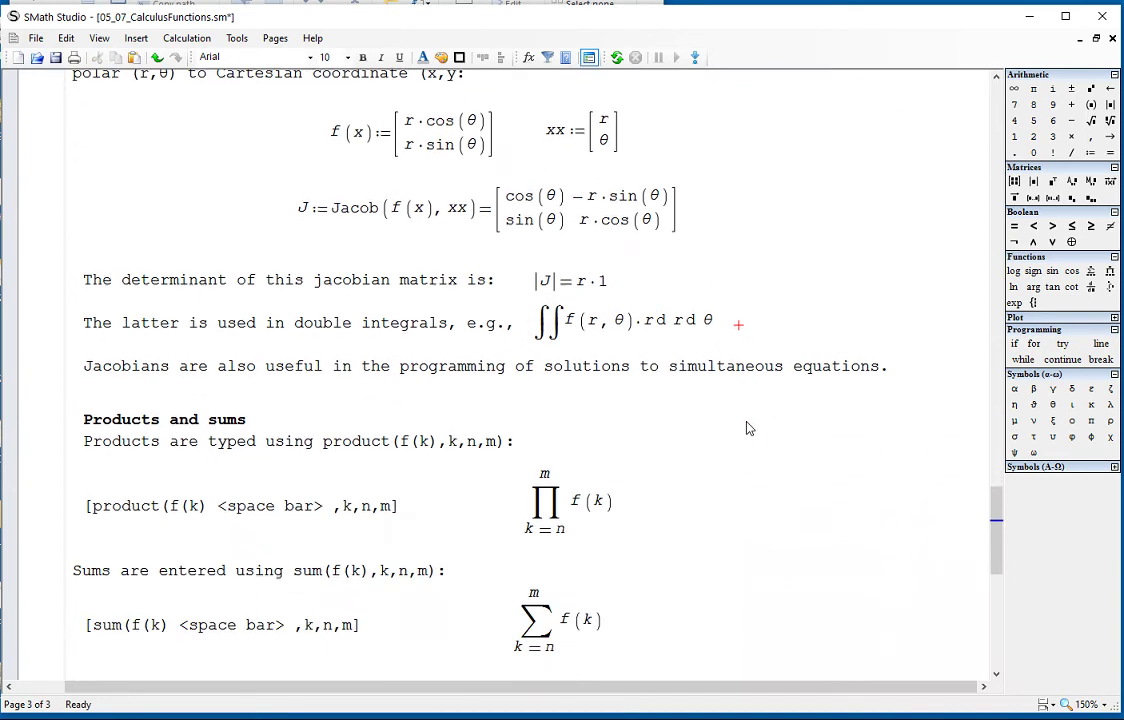
scroll(748, 428, down, 6)
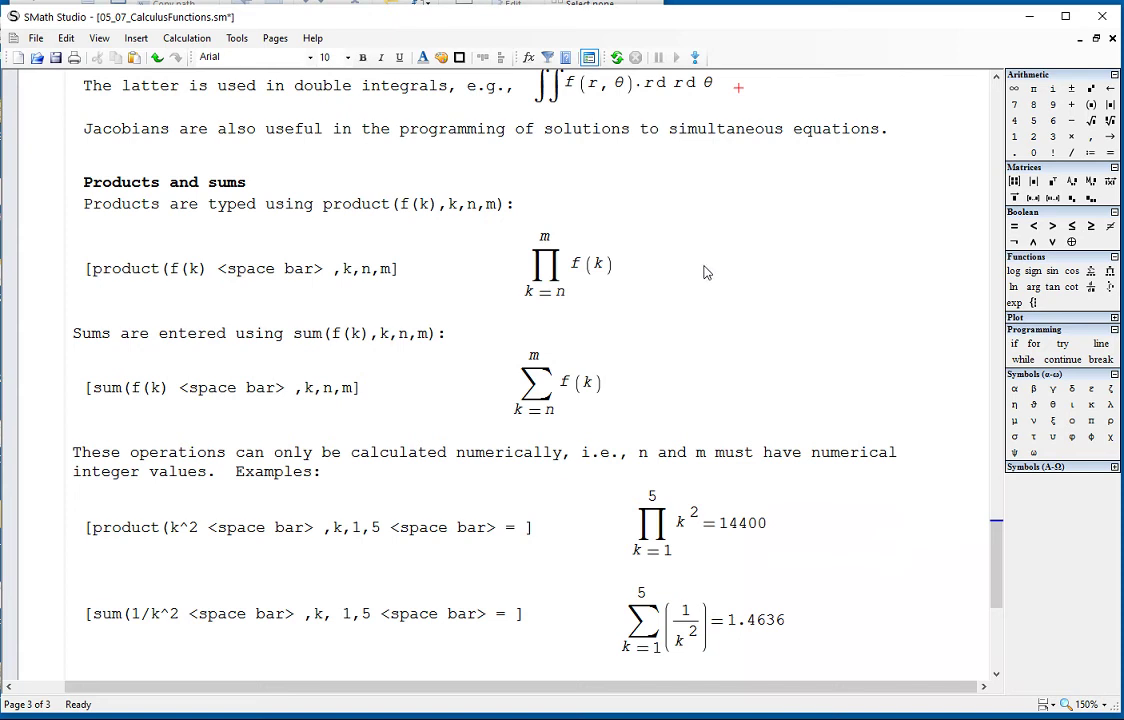
scroll(704, 272, down, 3)
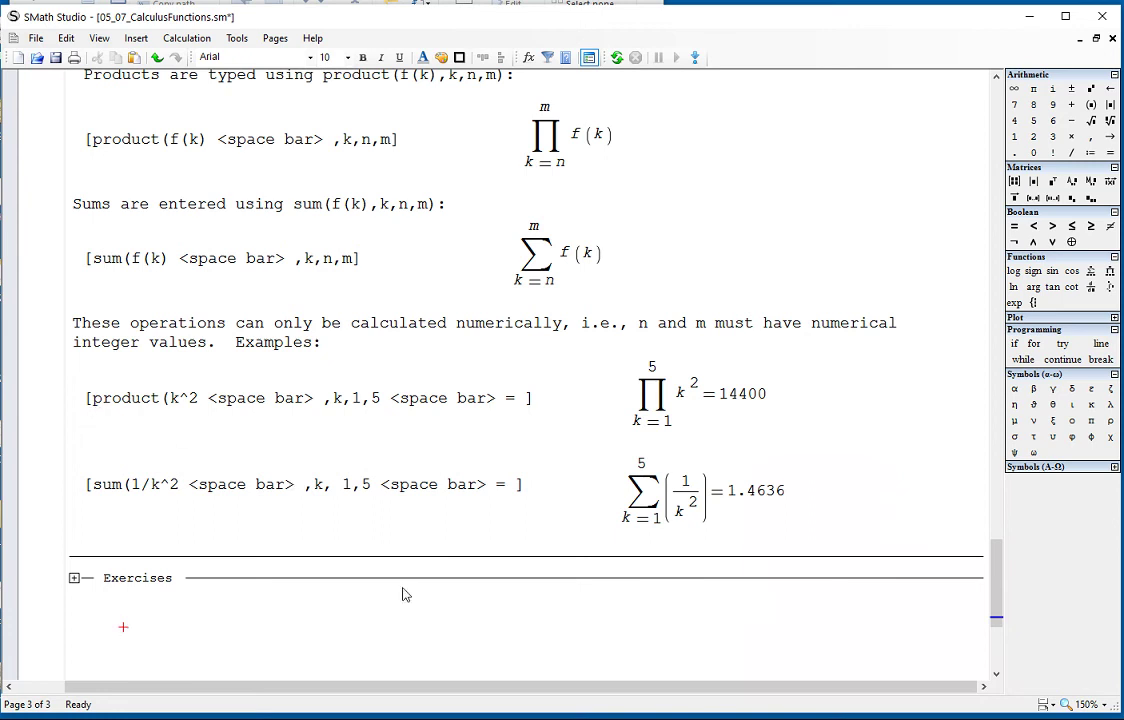
- Enter product(k^2, k, 1, 5) as a new expression in the blank area below the Exercises heading and evaluate it numerically
text(product(k^2)
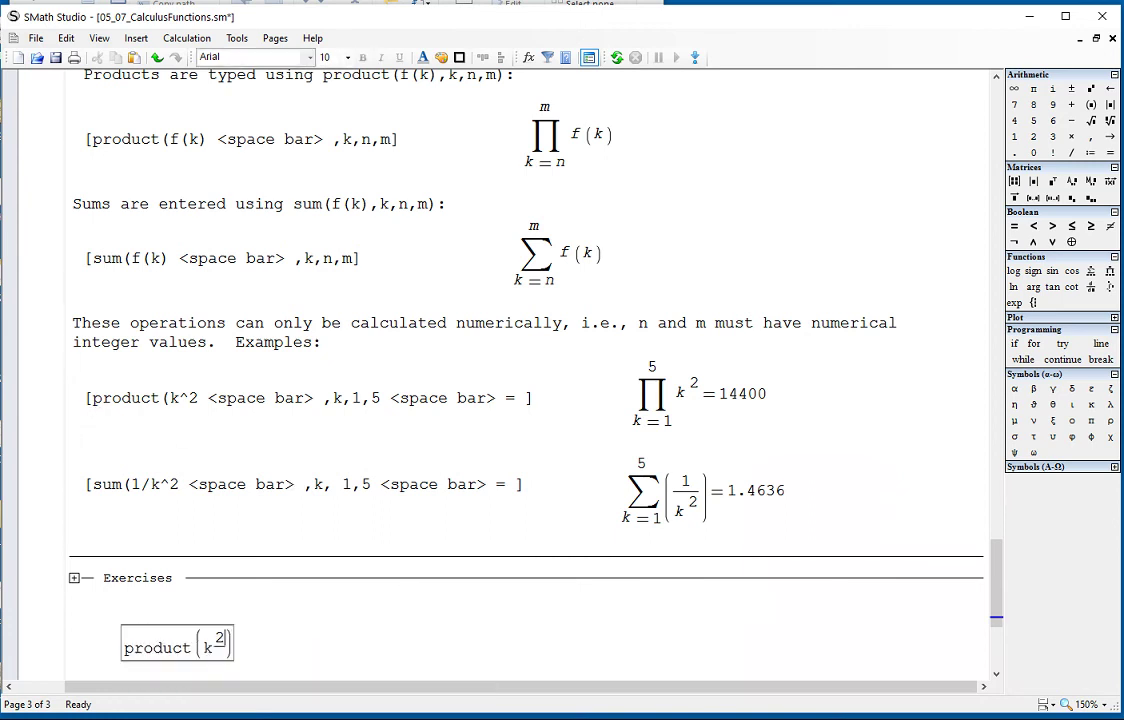
text( ,k,1)
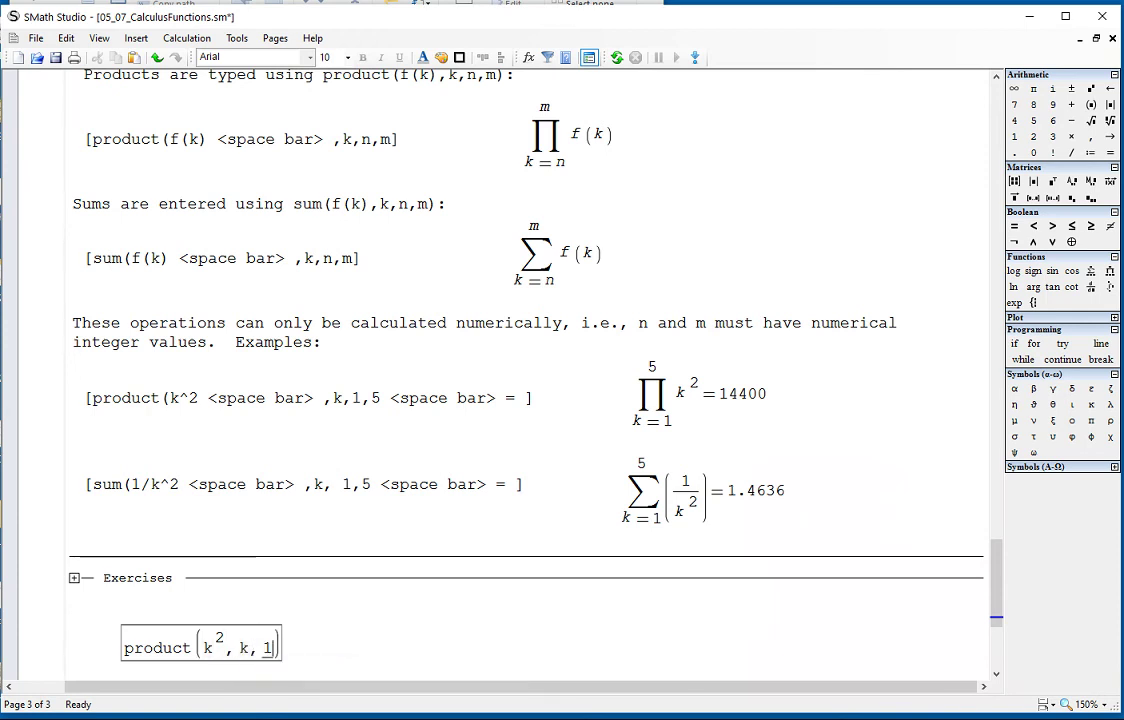
text(,5-)
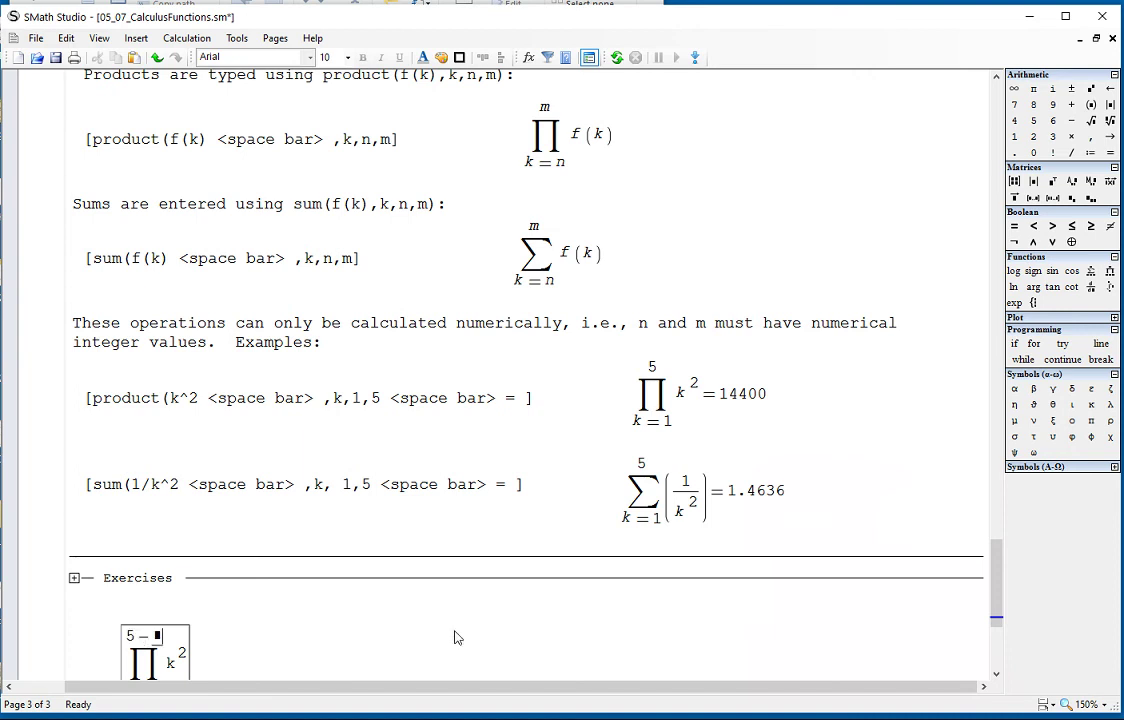
key(BackSpace)
text(= 14400)
scroll(475, 625, down, 2)
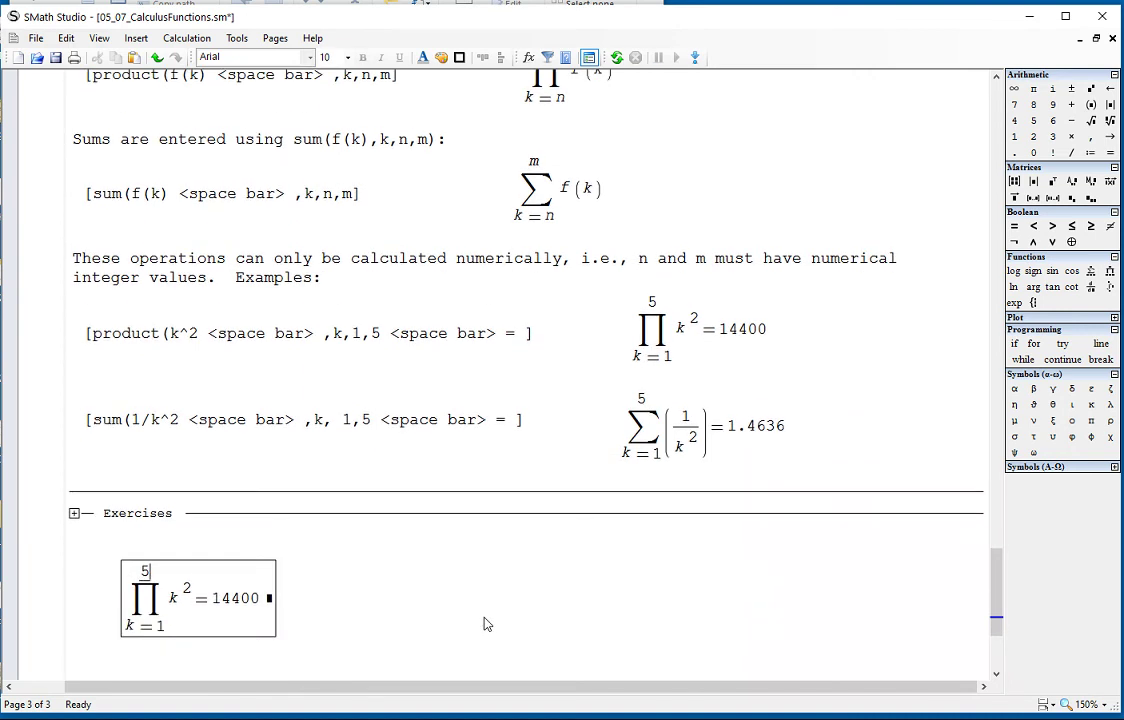
drag(340, 597, 310, 588)
- Build the product of k^2 for k = 1 to 5 from the product template, evaluate it, and align it beside the first product
click(349, 541)
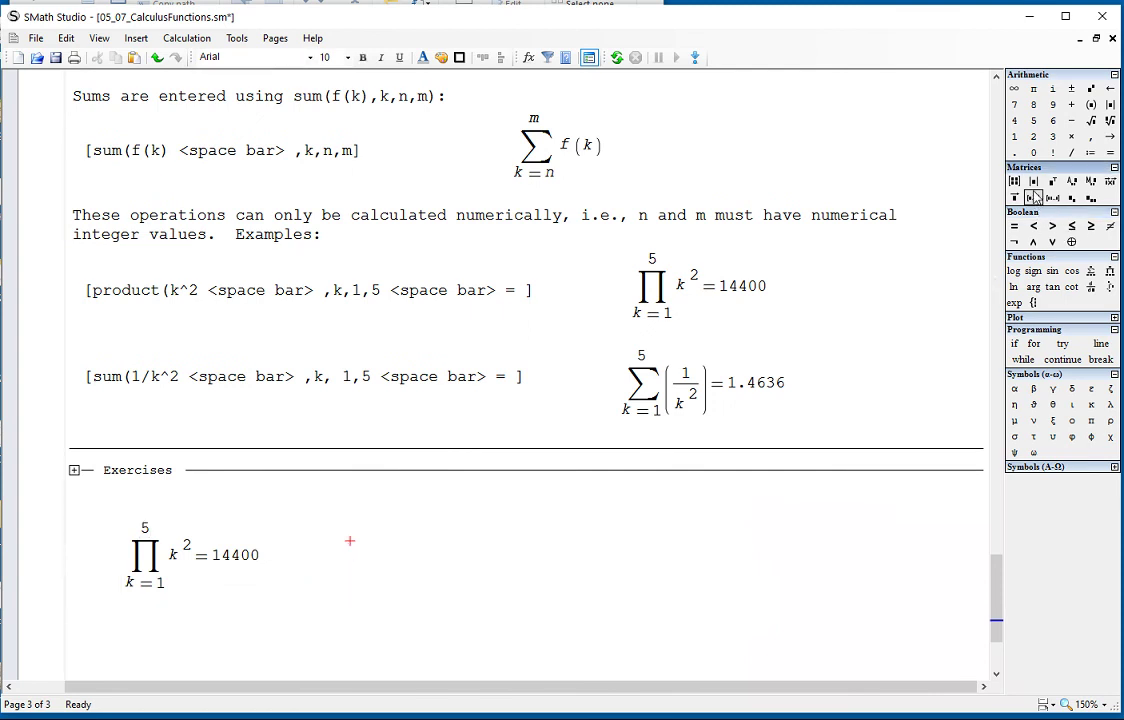
click(1110, 271)
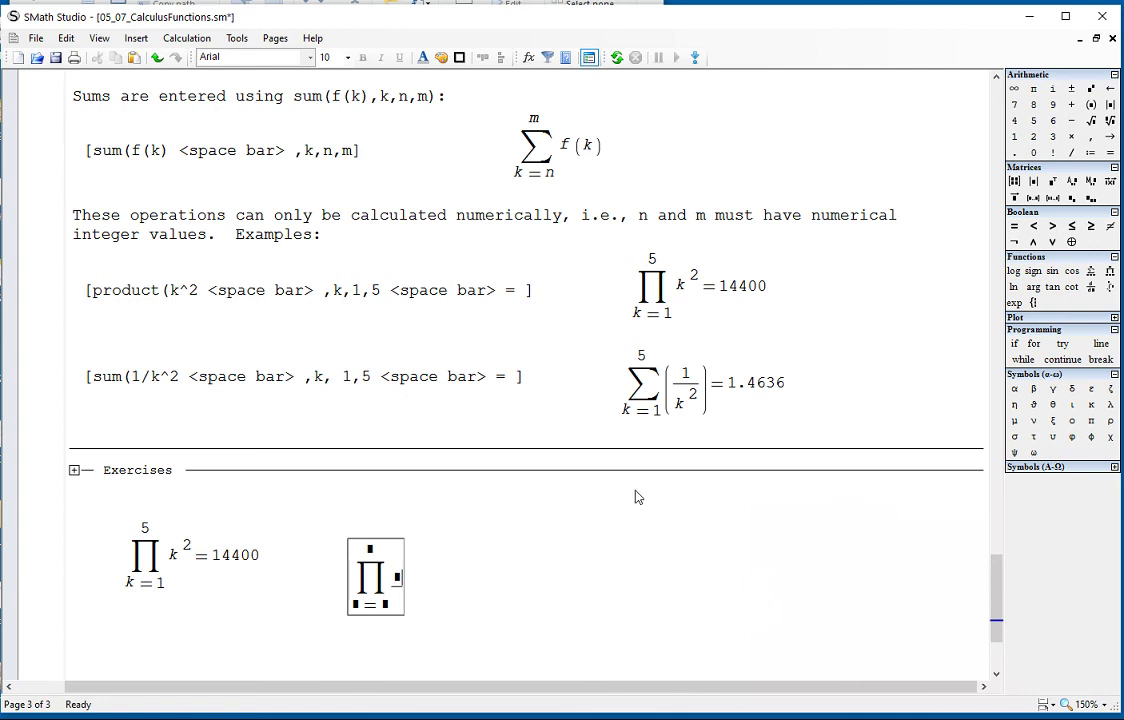
text(k)
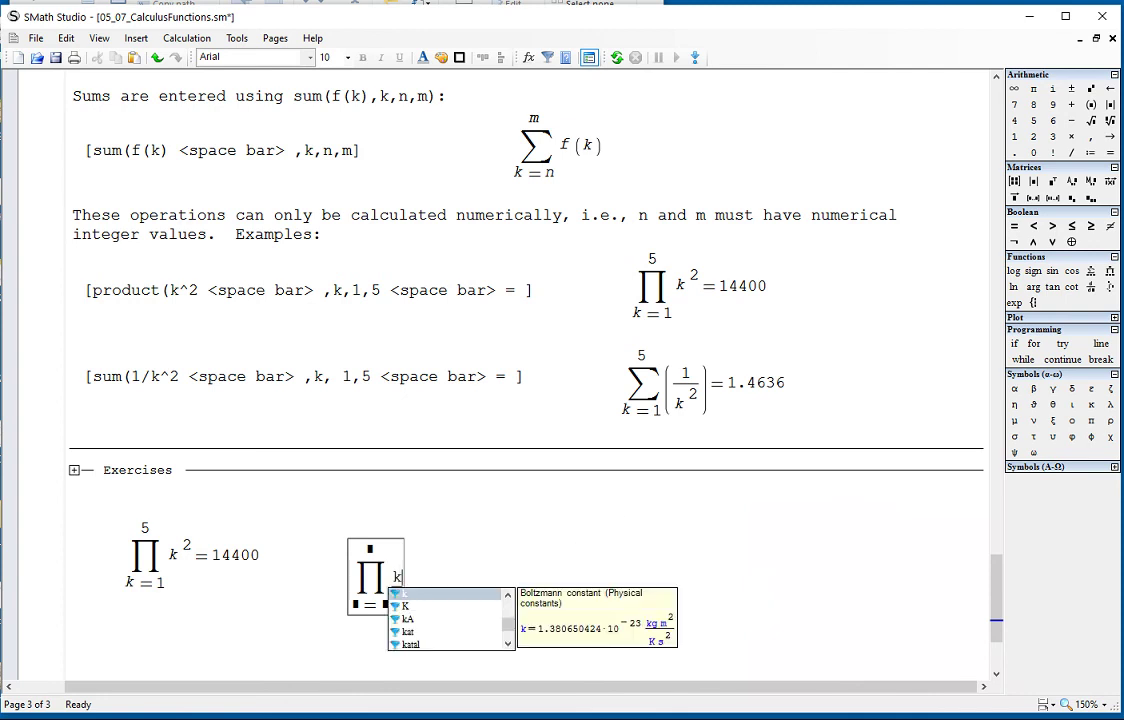
text(^2)
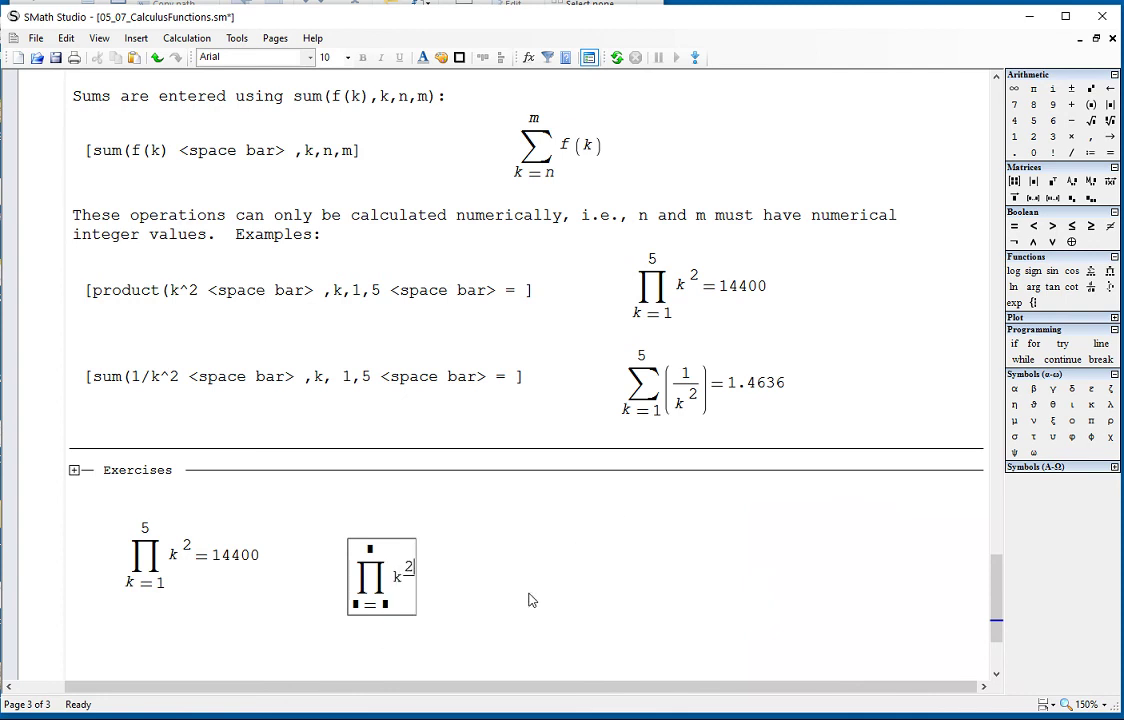
click(357, 605)
text(k)
click(385, 605)
text(1)
click(380, 555)
text(5=)
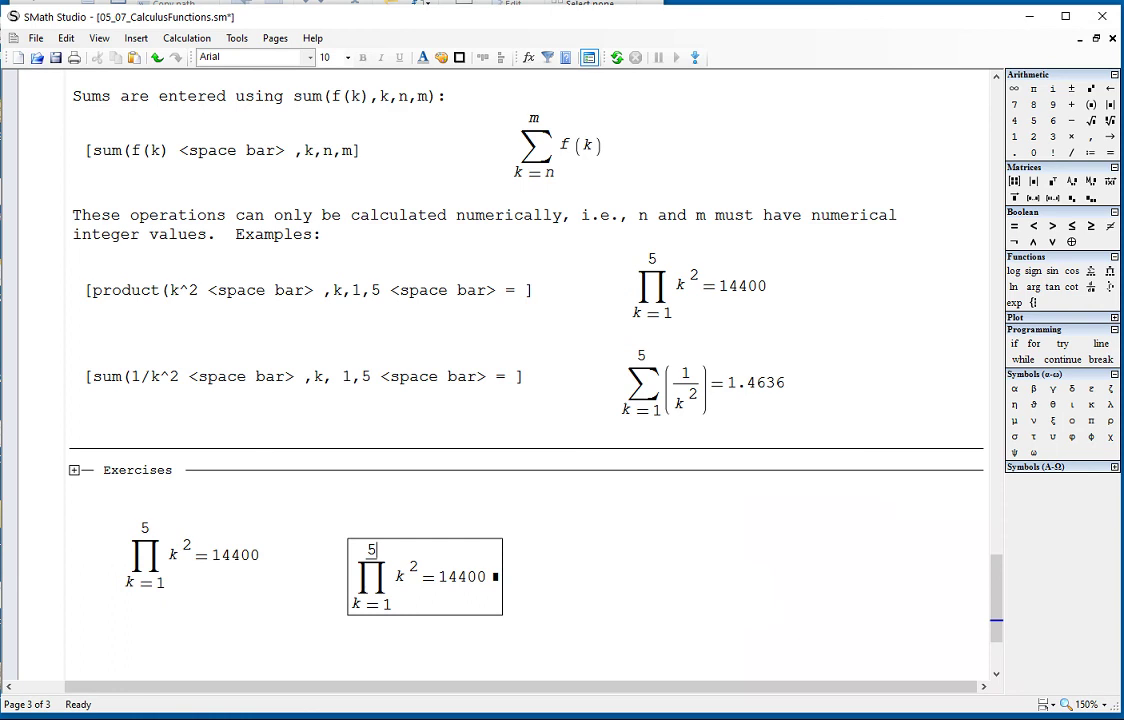
drag(576, 605, 399, 530)
- Following the worksheet's sum syntax example, enter sum(1/k^2, k, 1, 5) beside the two products and evaluate it numerically
click(95, 380)
drag(95, 380, 489, 378)
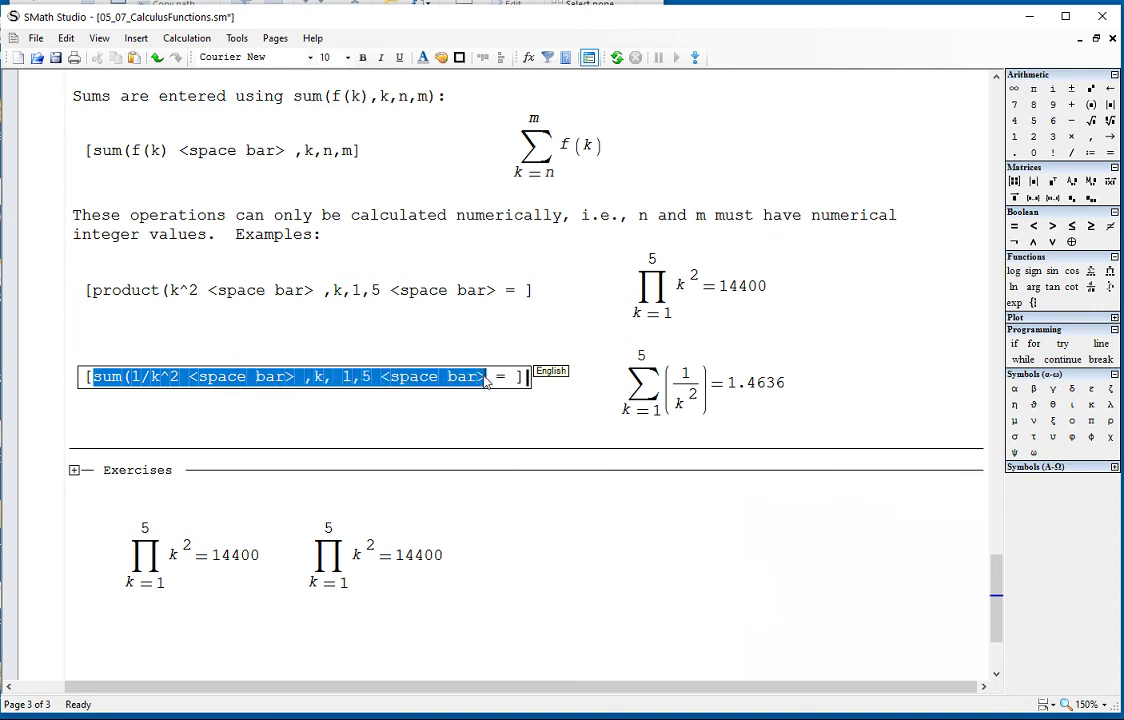
click(544, 497)
click(520, 548)
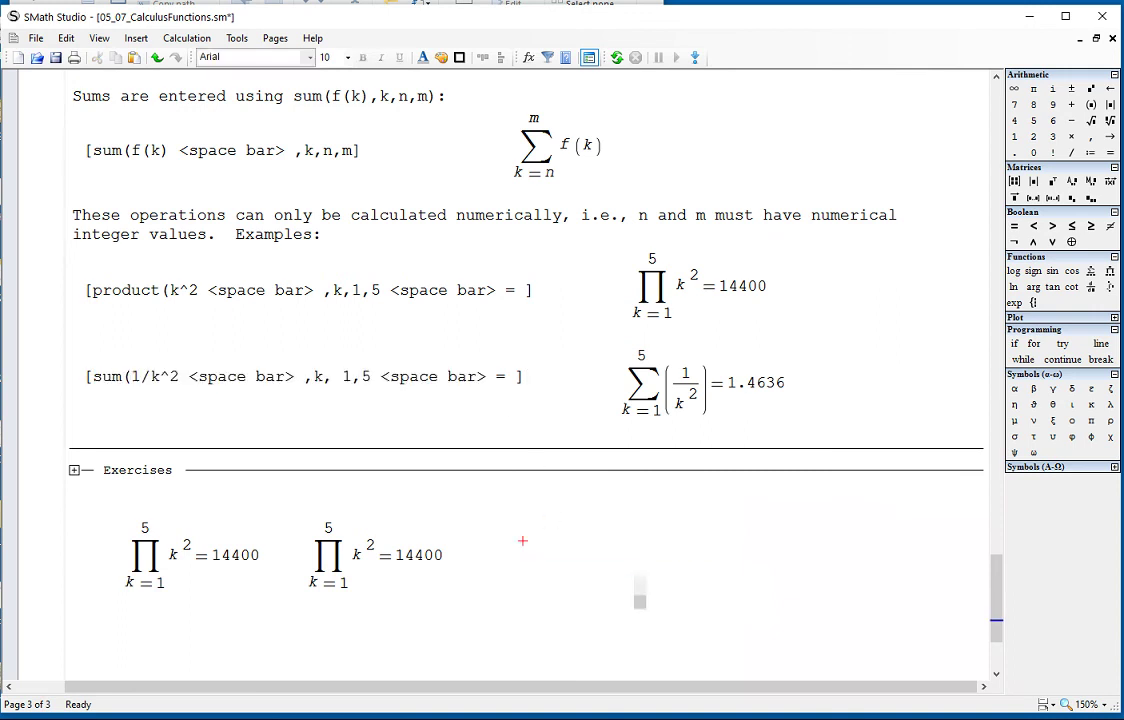
text(su)
text(m(1/k^2)
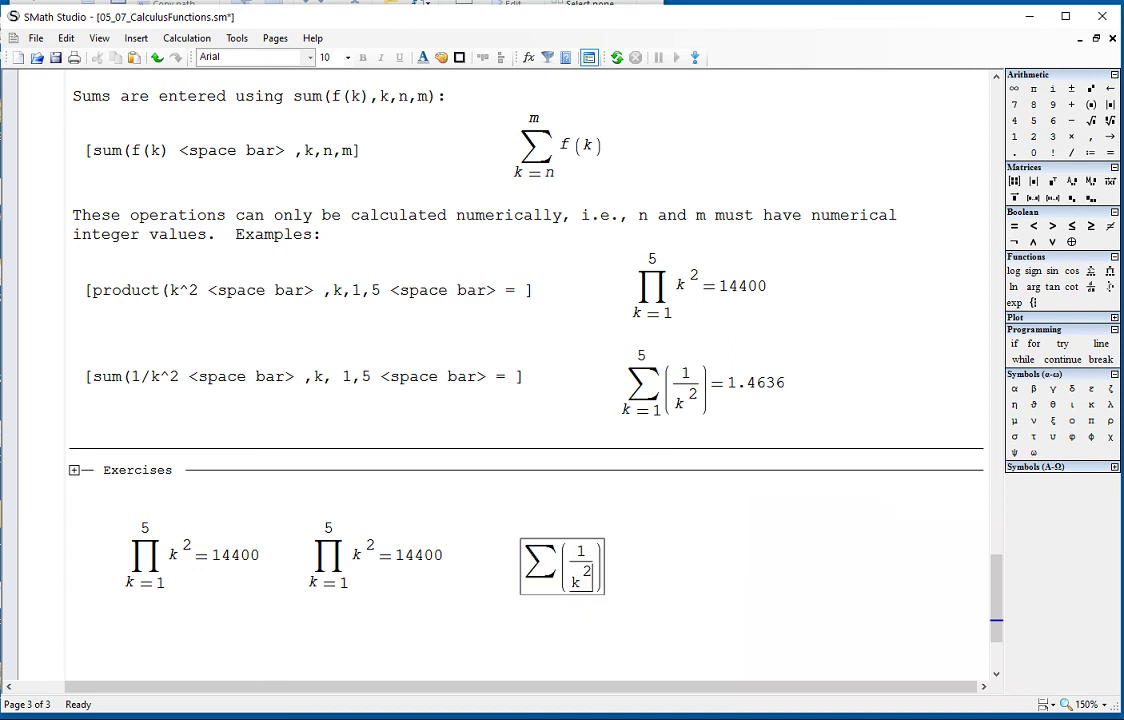
key(space)
text(,k)
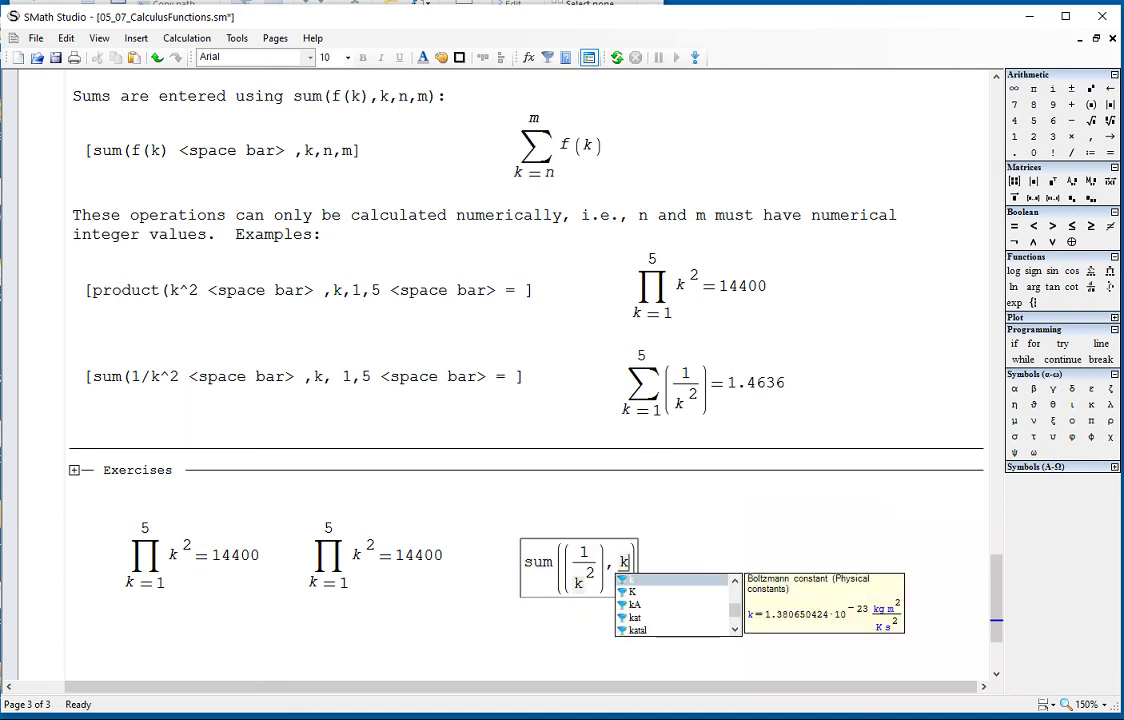
text(,1,5)
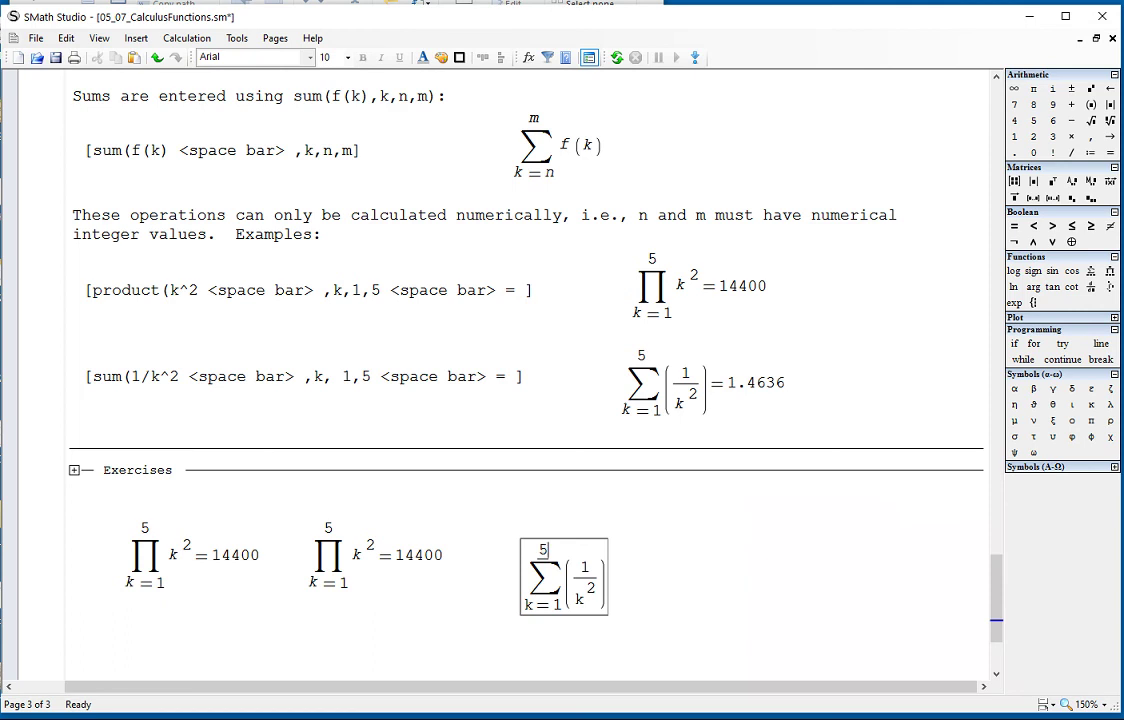
text(=)
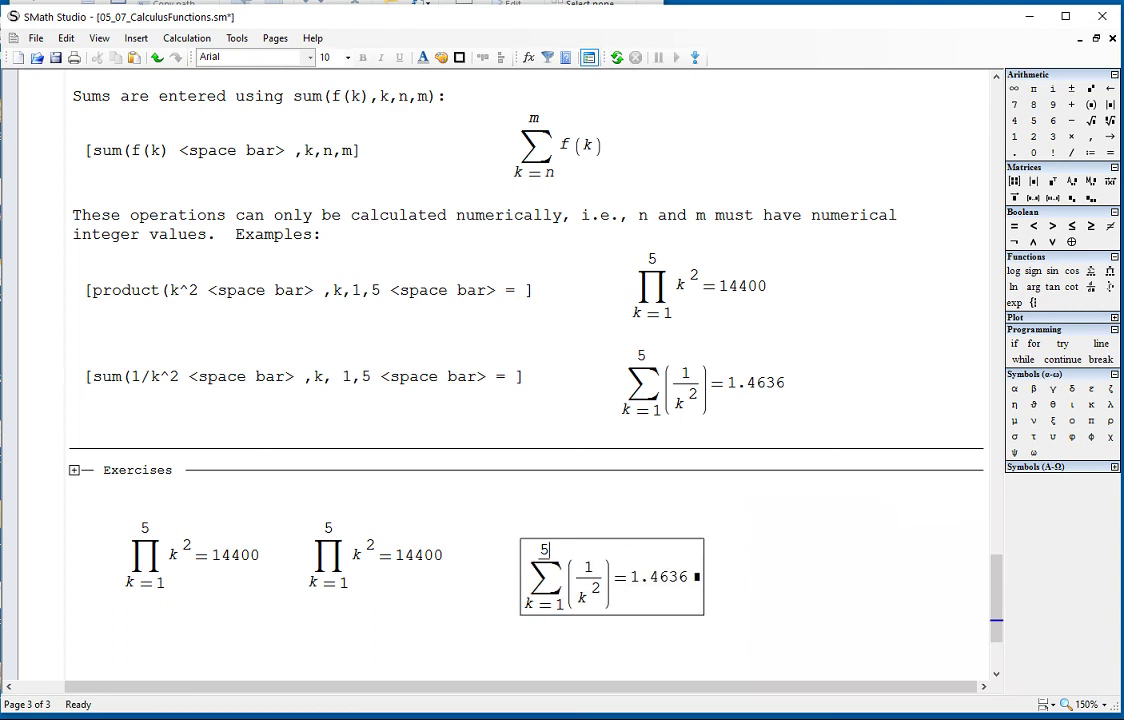
- Build the sum of 1/k^2 for k = 1 to 5 from the summation template beside the entered sum and evaluate it
click(771, 551)
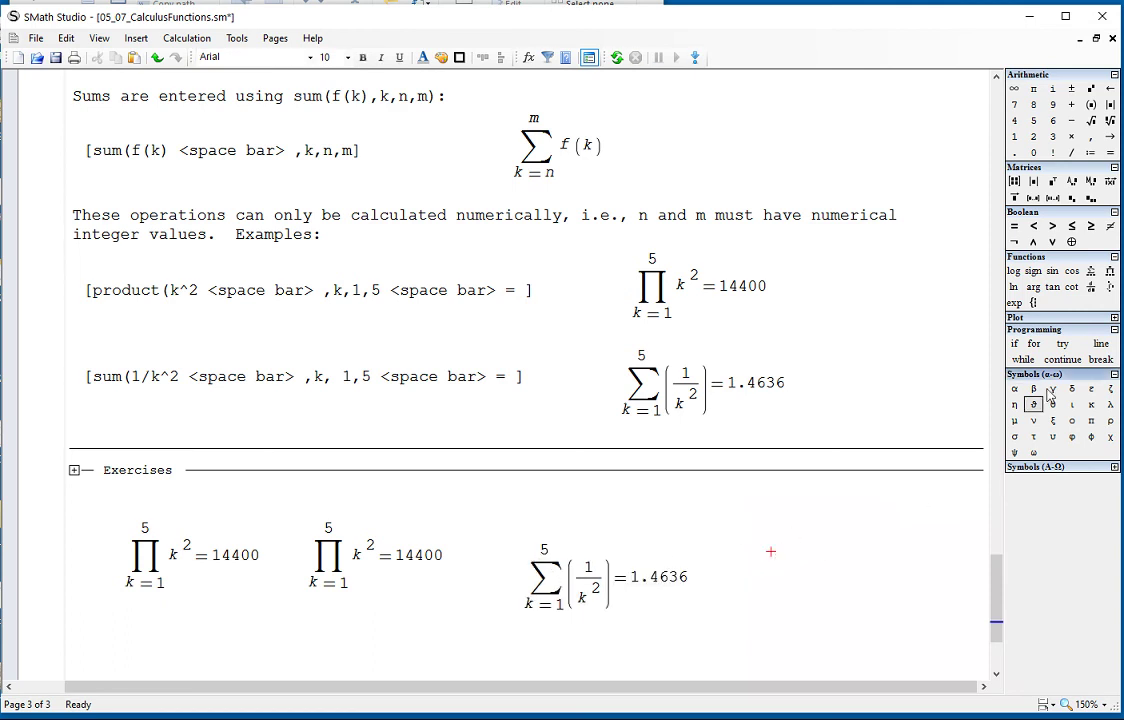
click(1091, 271)
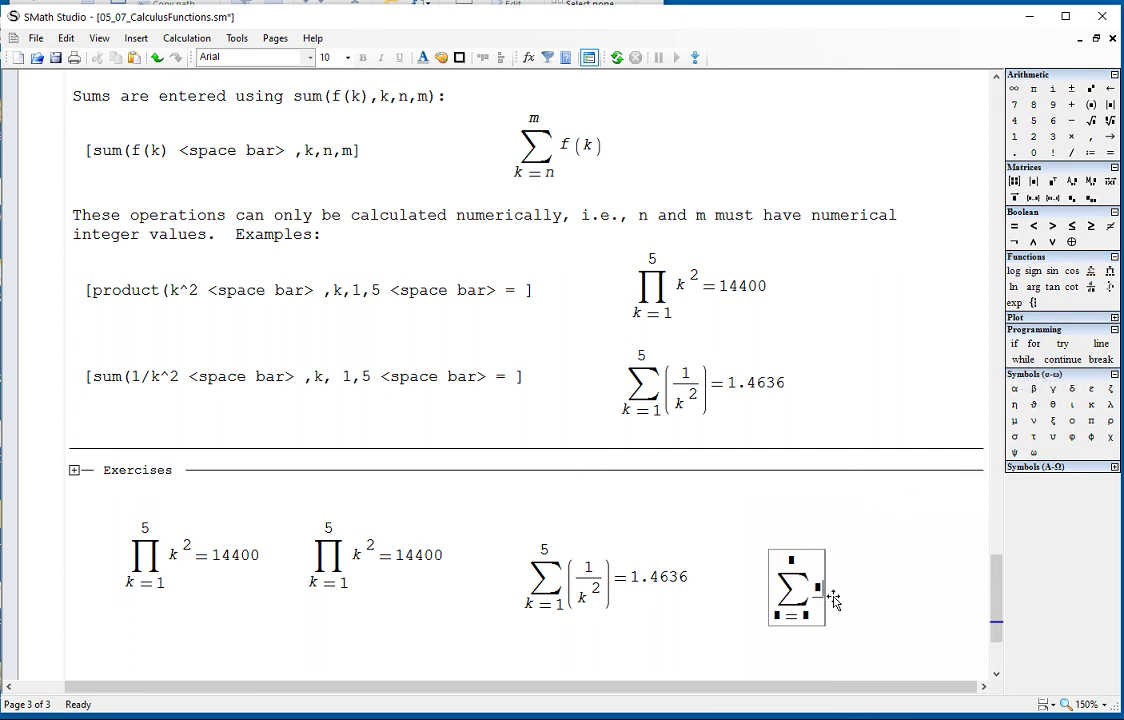
text(1/k^2)
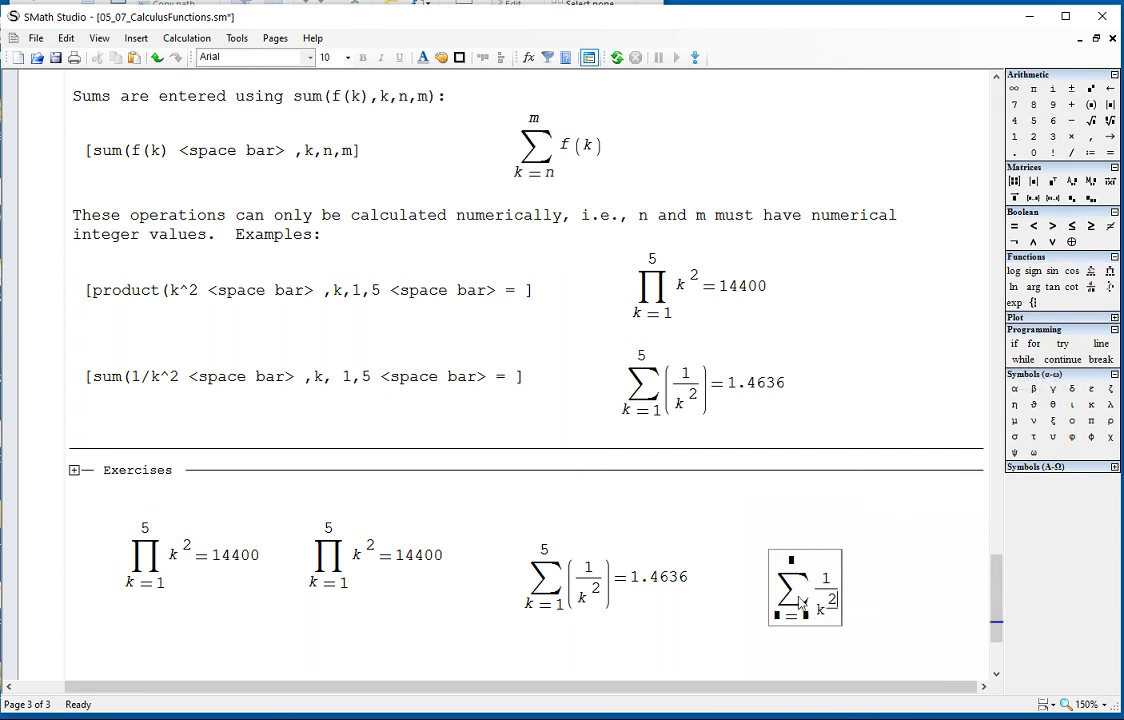
click(775, 616)
text(k)
click(806, 617)
text(=)
- Delete the four practice product and sum calculations and expand the collapsed Exercises area
drag(90, 497, 1022, 599)
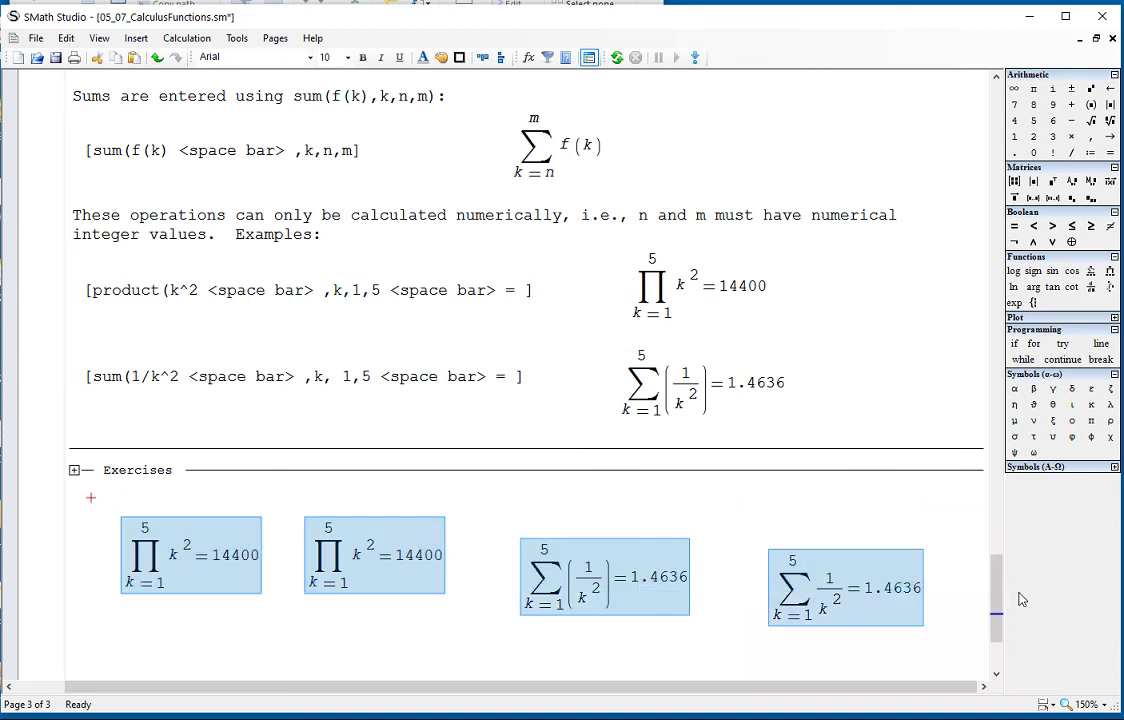
key(Delete)
click(73, 470)
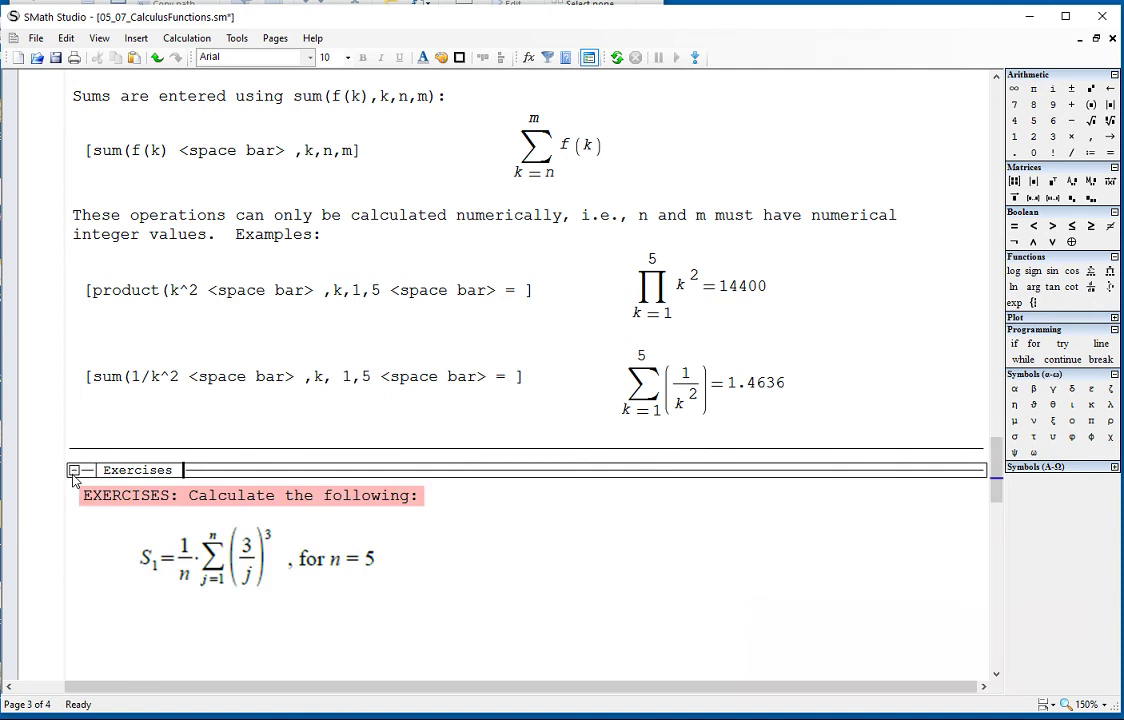
- Look through the sum, product and derivative exercises and return to the beginning of the worksheet
scroll(399, 565, down, 10)
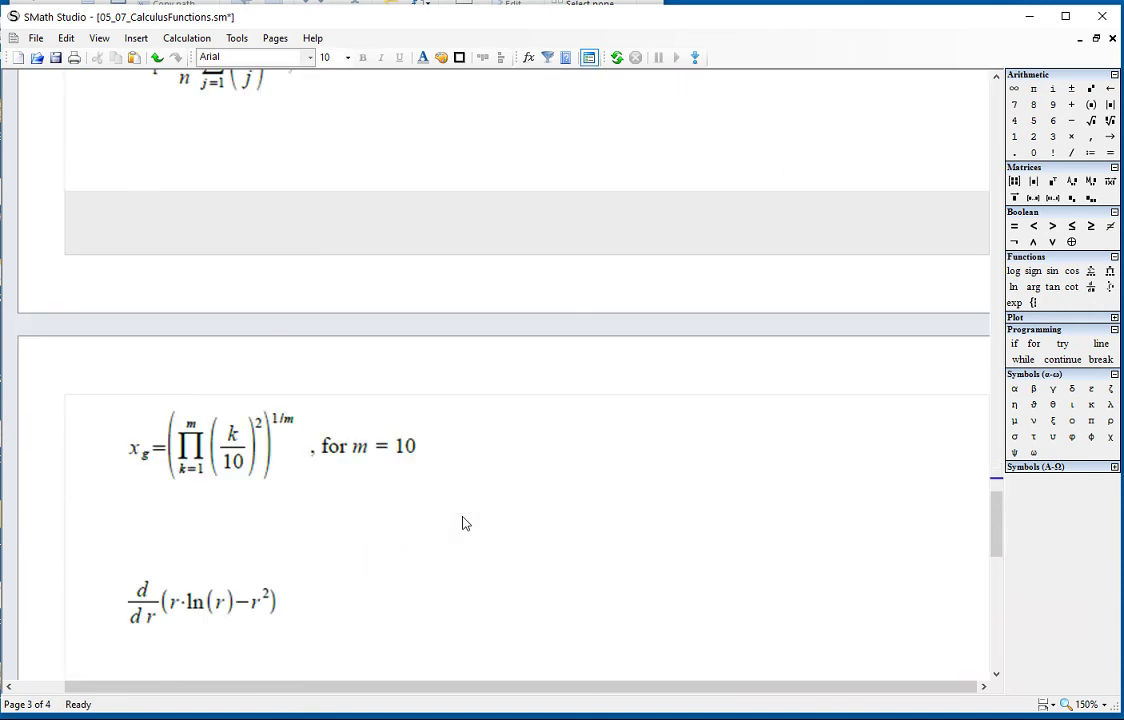
scroll(462, 522, down, 8)
scroll(469, 518, up, 8)
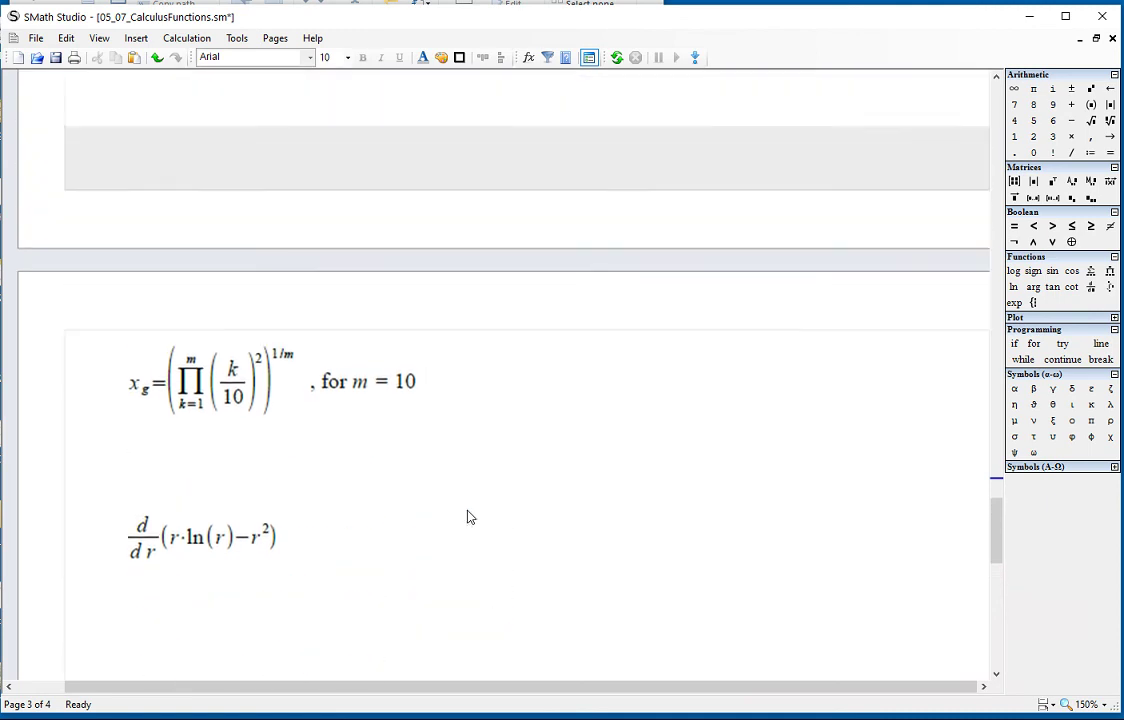
scroll(469, 517, up, 3)
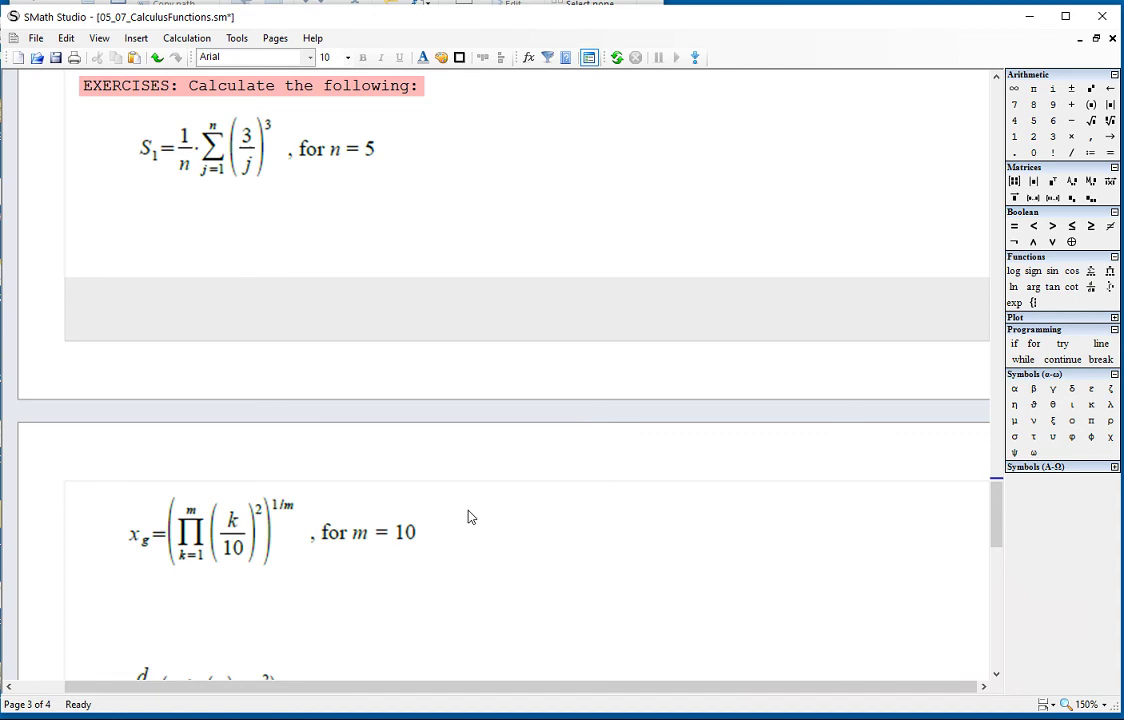
scroll(470, 516, down, 7)
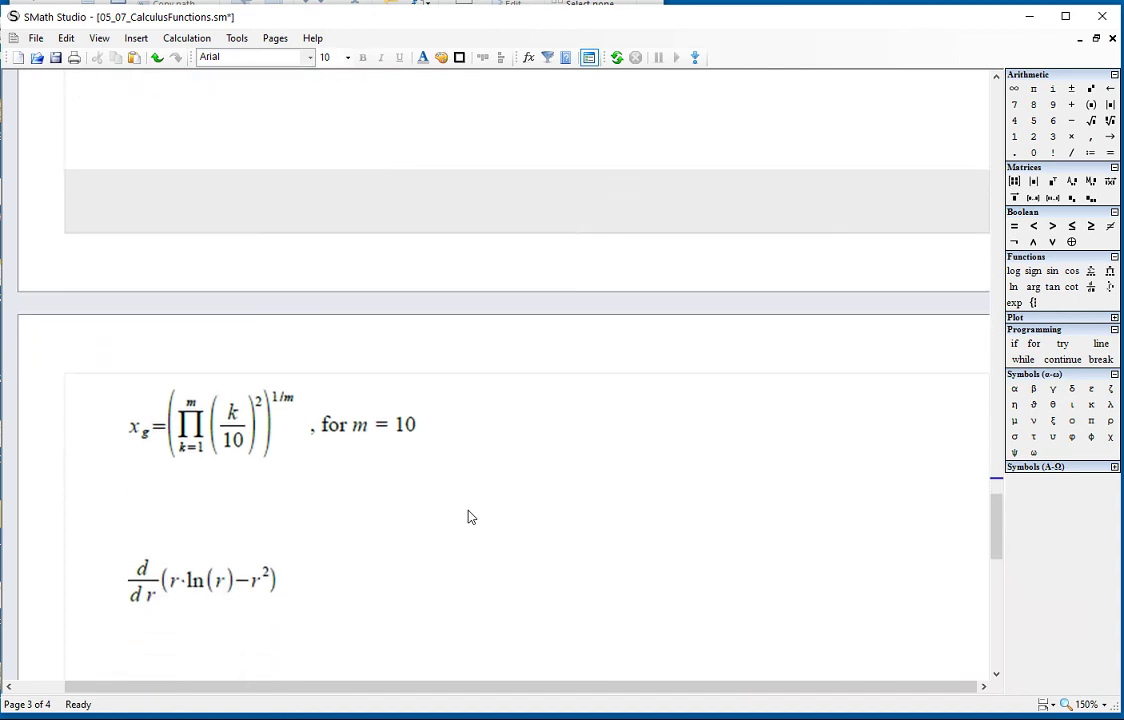
scroll(469, 518, up, 3)
drag(996, 540, 996, 90)
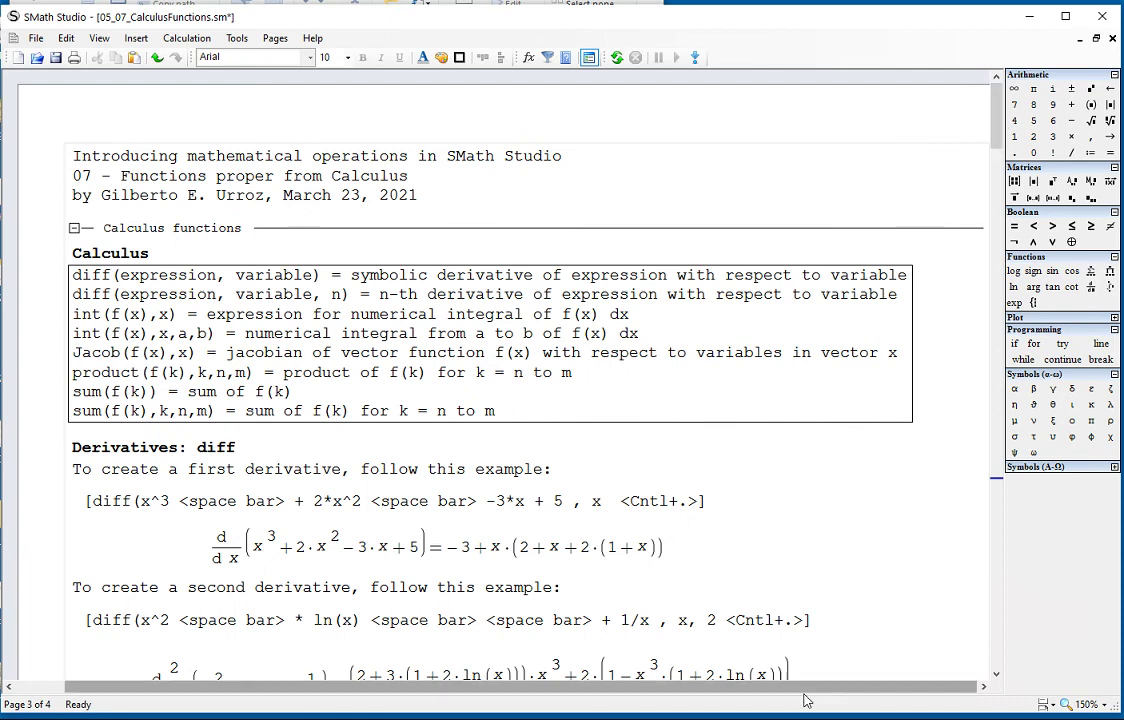